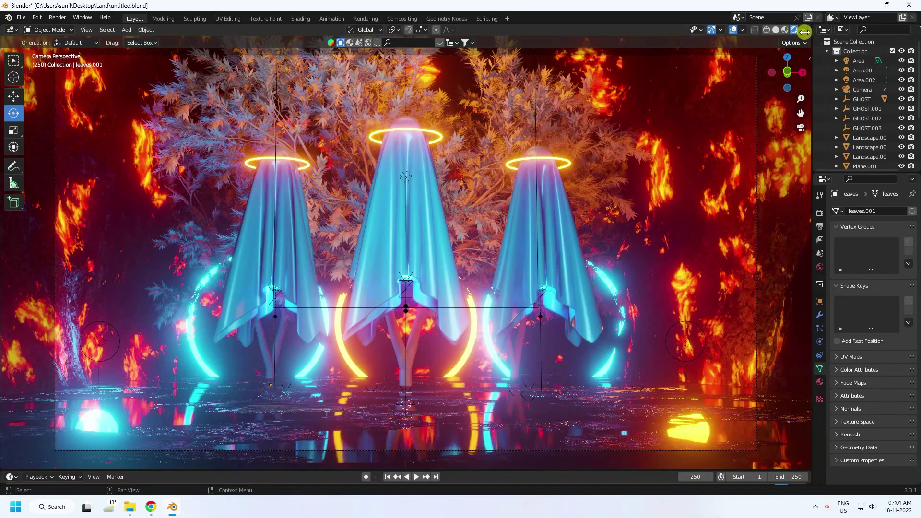
Inspect the finished ghost scene in solid shading and switch back to rendered shading.
click(777, 29)
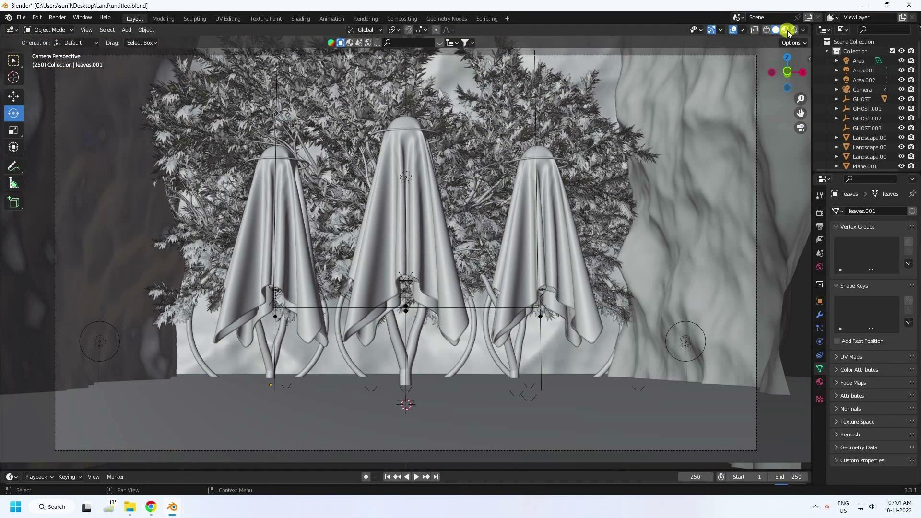
click(794, 29)
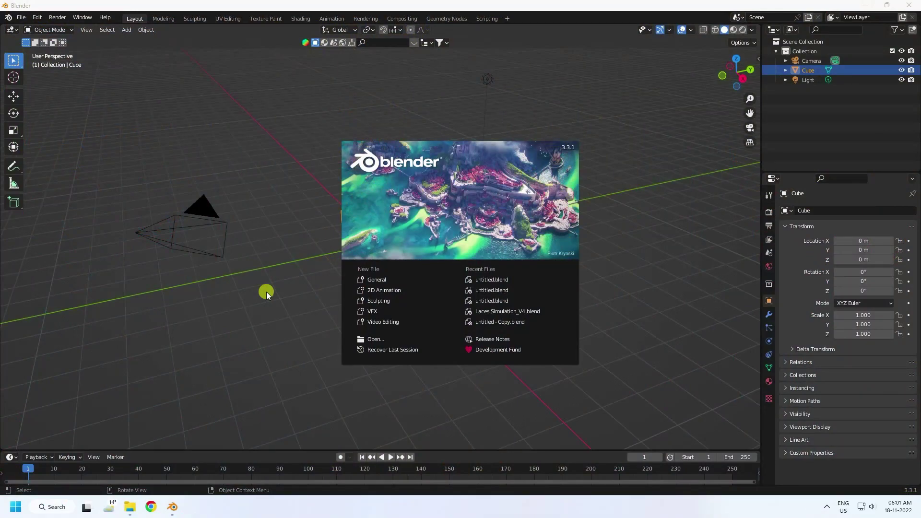
Start a new General scene and delete the default cube, camera and light.
click(384, 279)
drag(120, 152, 583, 319)
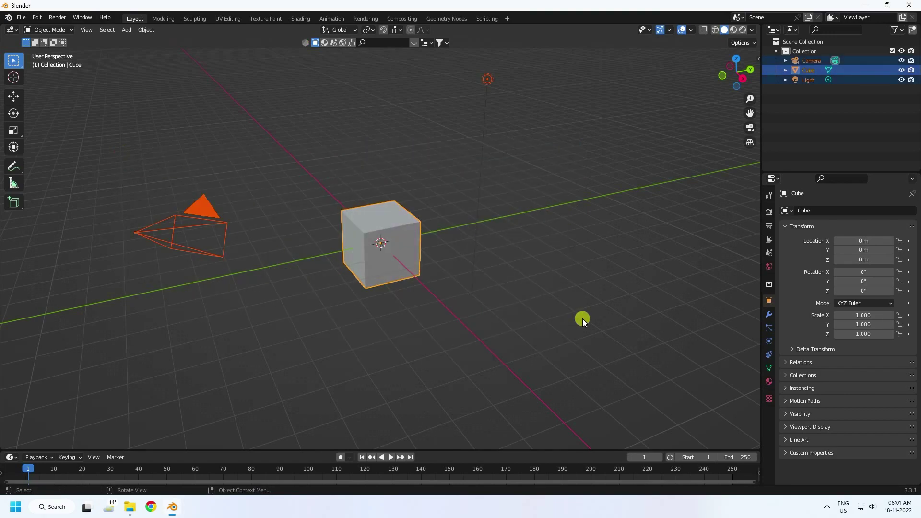
key(Delete)
Add a plane mesh at the origin and set its scale to 2 on all three axes.
click(125, 30)
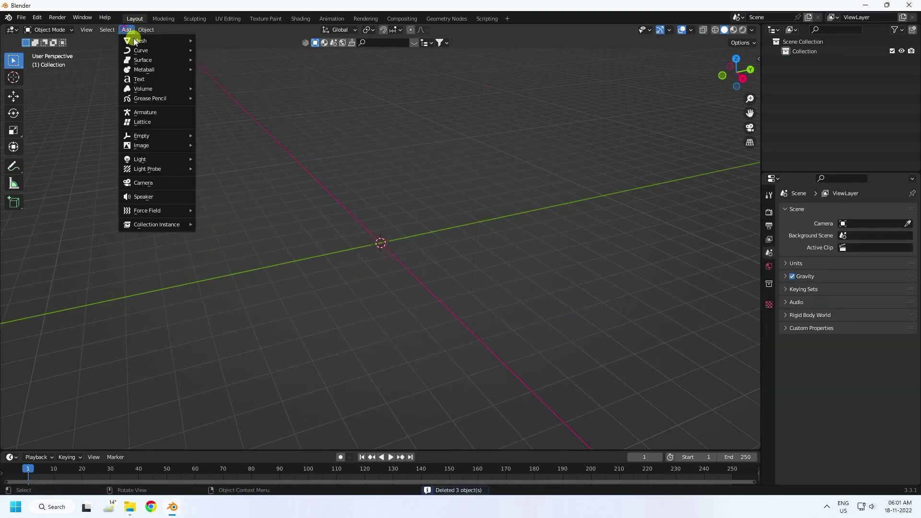
mouse_move(137, 39)
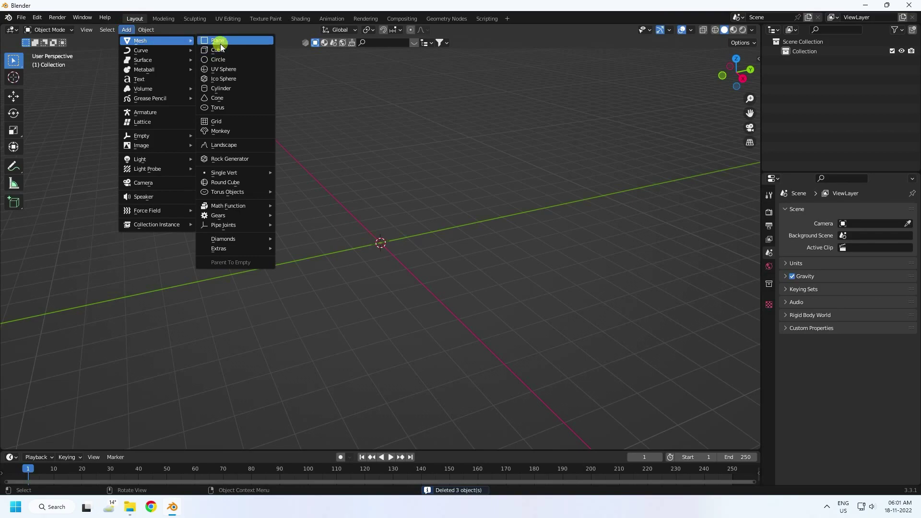
click(221, 44)
scroll(388, 194, up, 4)
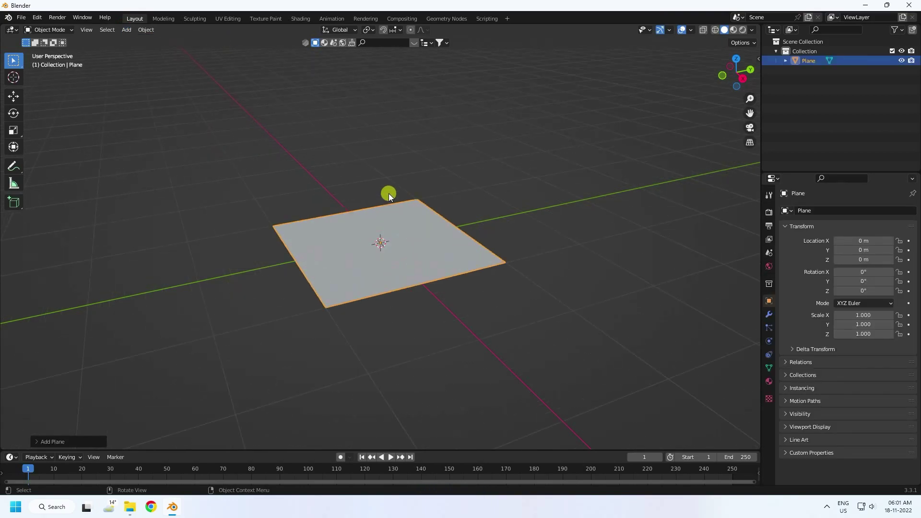
middle_drag(387, 191, 480, 229)
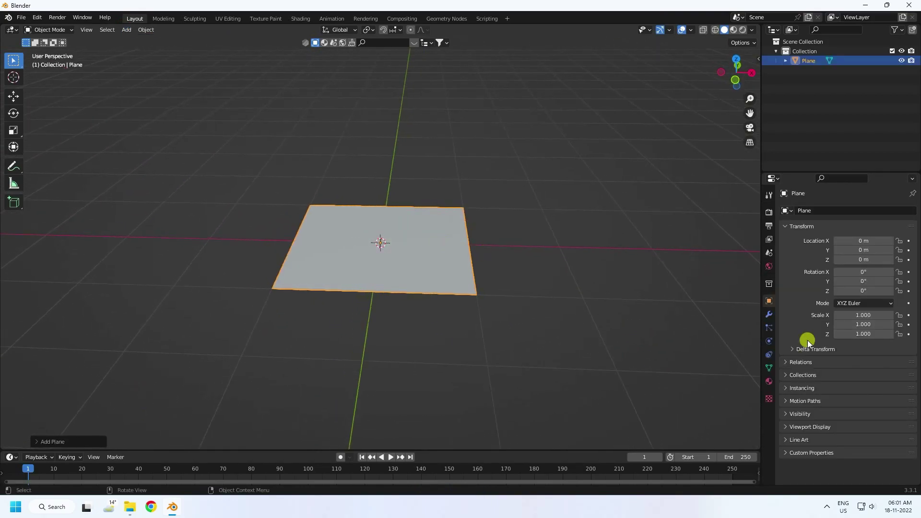
click(862, 315)
text(2)
key(Return)
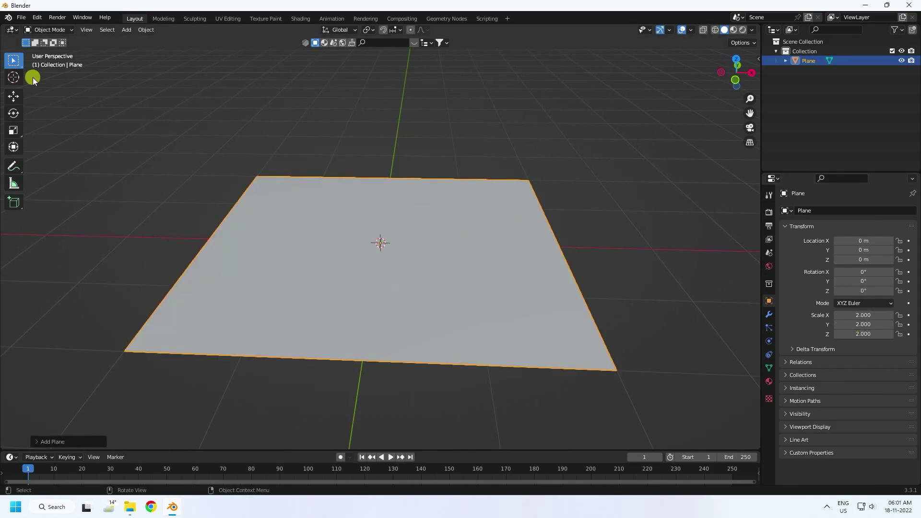
Subdivide the plane with 50 cuts in Edit Mode and return to Object Mode.
click(48, 30)
click(51, 47)
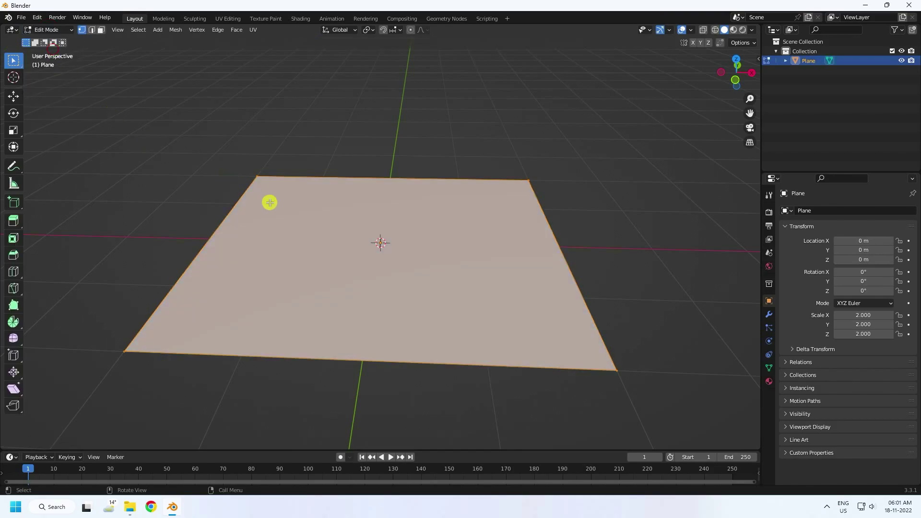
right_click(286, 213)
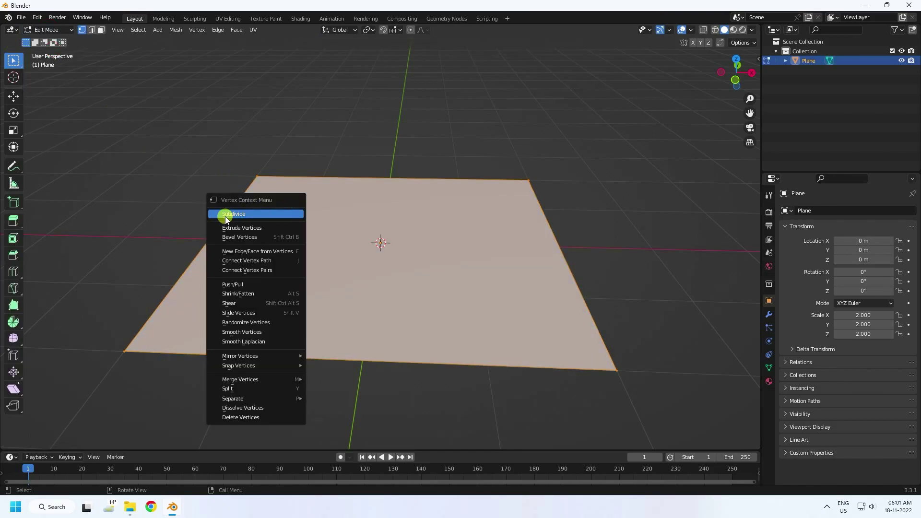
click(240, 215)
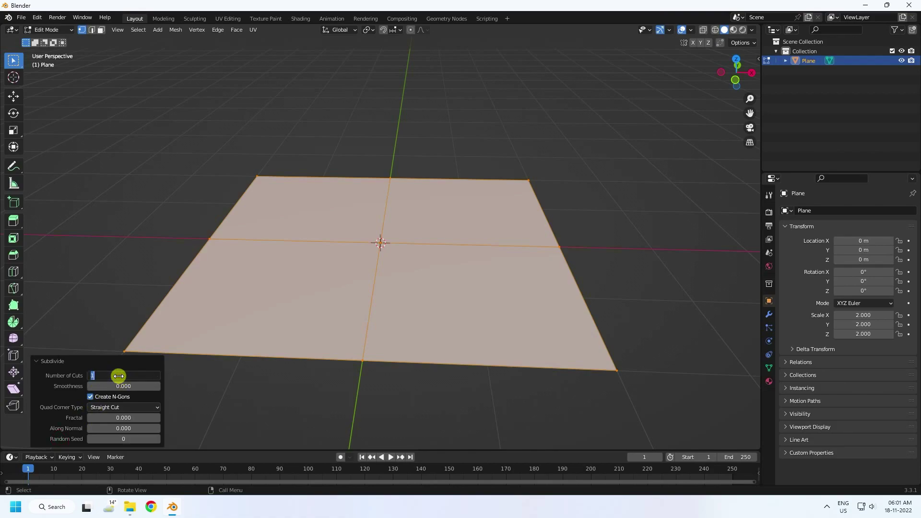
key(Return)
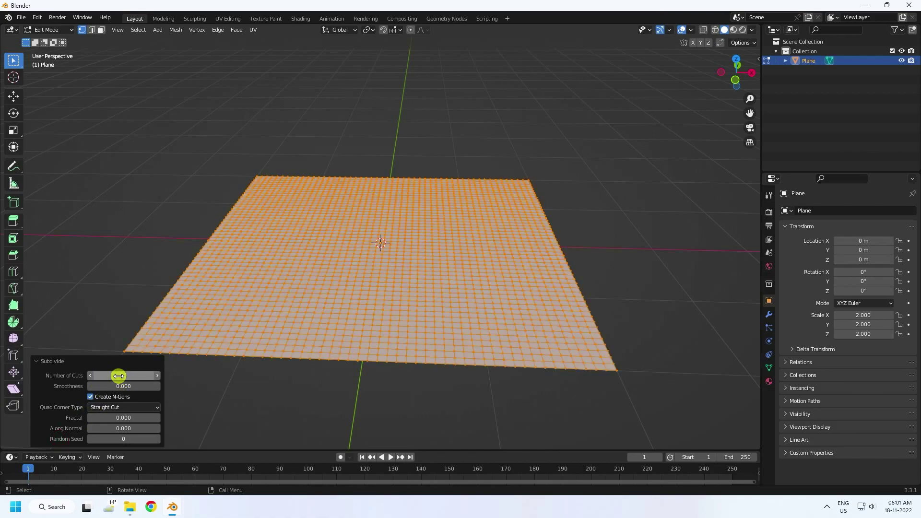
click(13, 96)
click(53, 28)
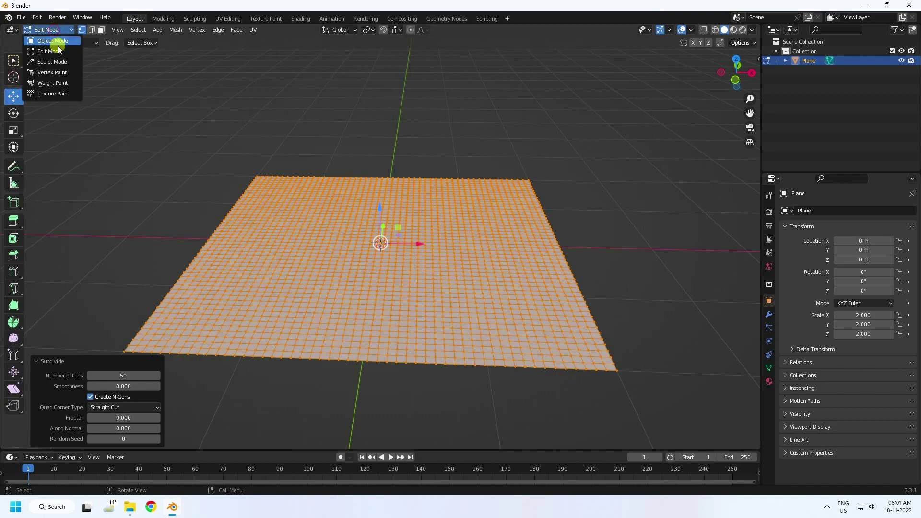
click(50, 33)
Raise the plane about 1.55 m along the Z axis.
middle_drag(333, 262, 343, 307)
scroll(329, 247, down, 3)
click(344, 307)
click(13, 97)
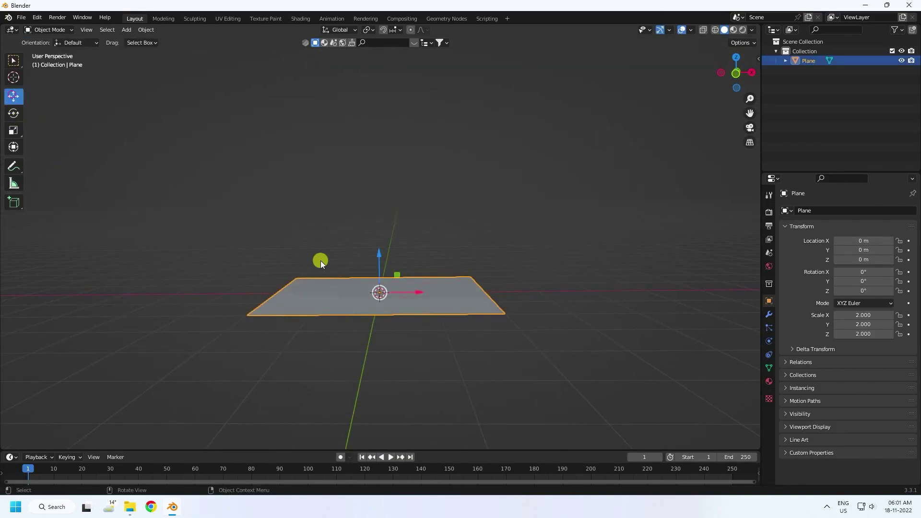
drag(382, 255, 391, 174)
middle_drag(395, 240, 379, 220)
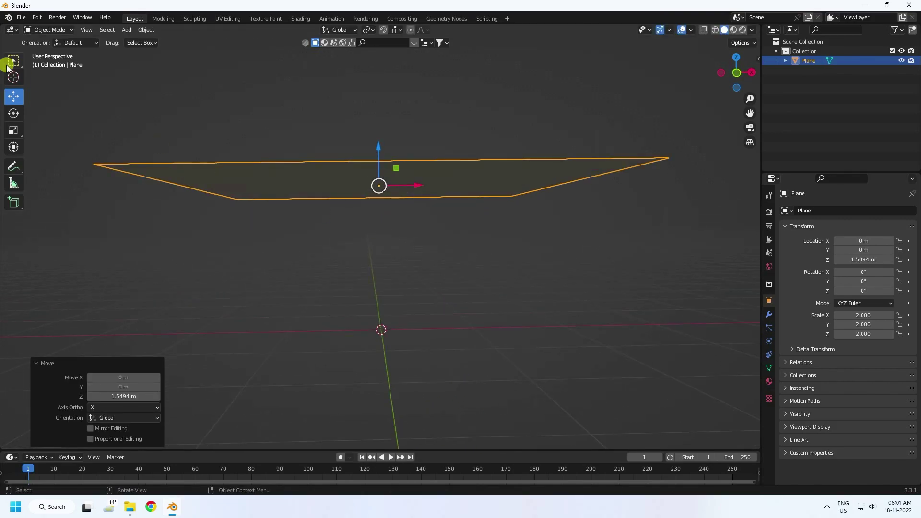
Add a UV sphere at the origin with a radius of about 0.23 m.
click(126, 29)
mouse_move(173, 40)
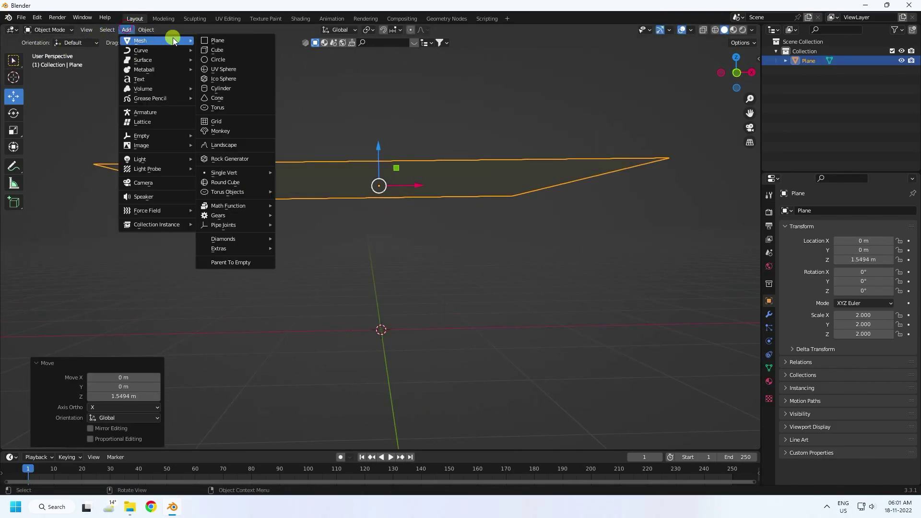
click(231, 69)
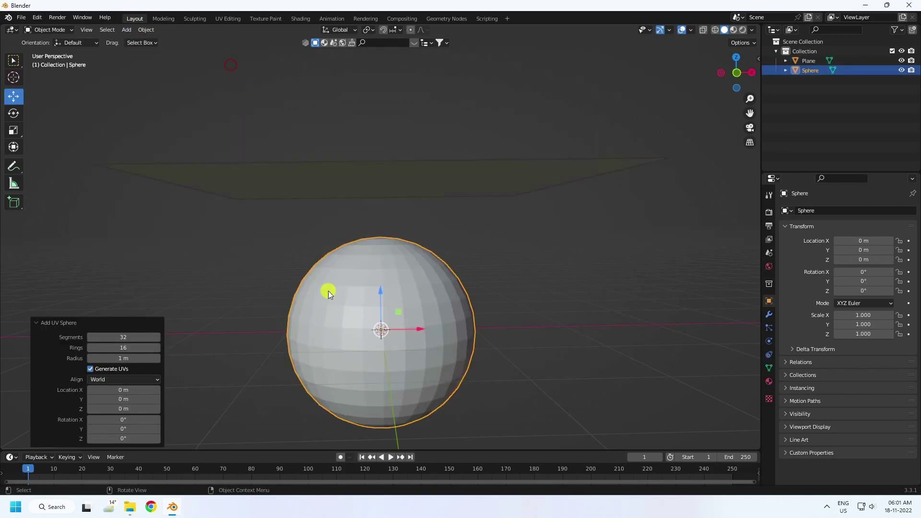
drag(134, 358, 94, 363)
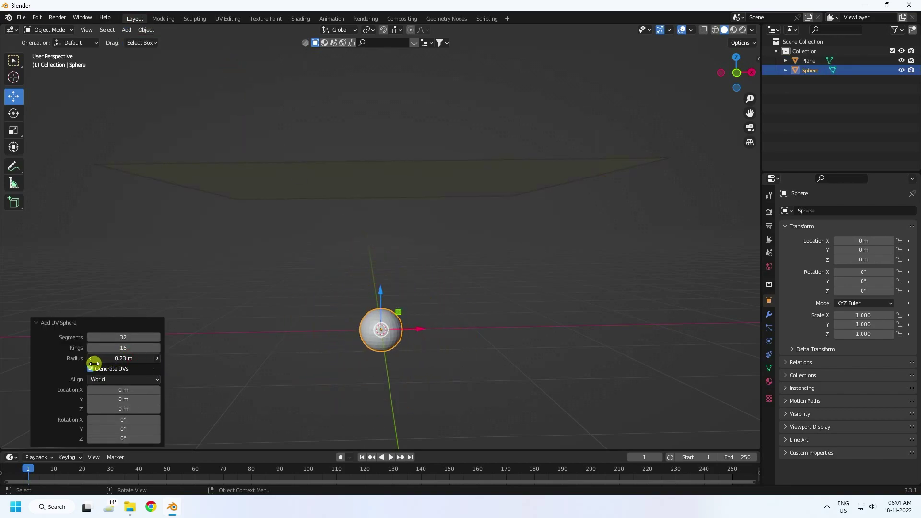
Raise the sphere along Z to about 1.26 m, just beneath the plane.
middle_drag(267, 324, 362, 324)
drag(377, 263, 382, 188)
middle_drag(382, 189, 371, 230)
click(378, 239)
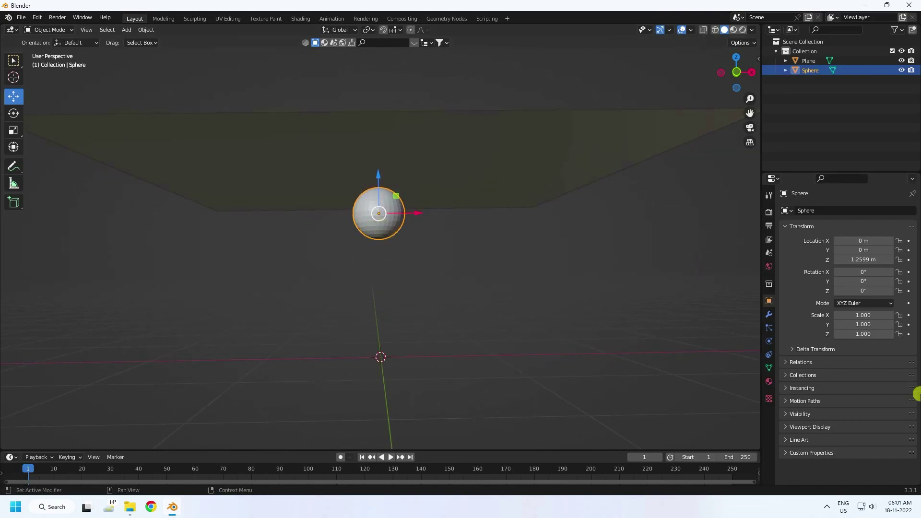
Apply Collision physics to the sphere and Cloth physics to the plane.
click(770, 343)
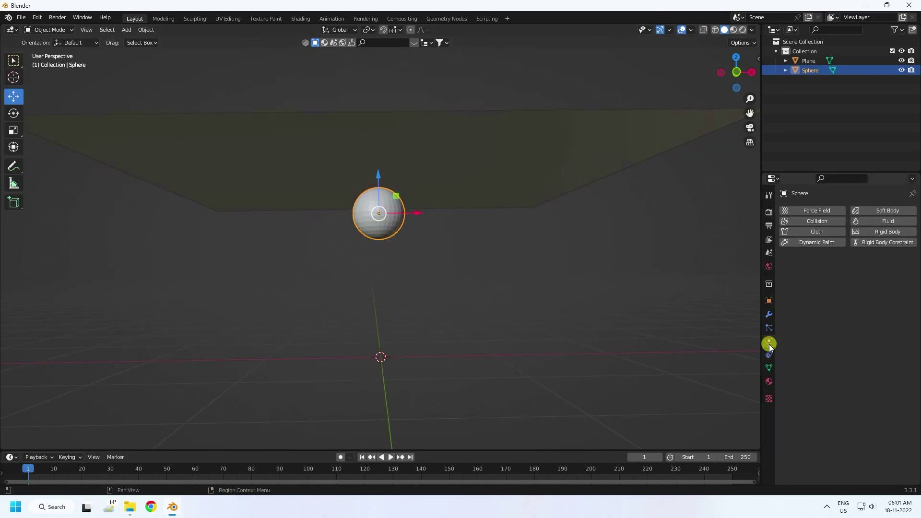
click(803, 221)
click(460, 157)
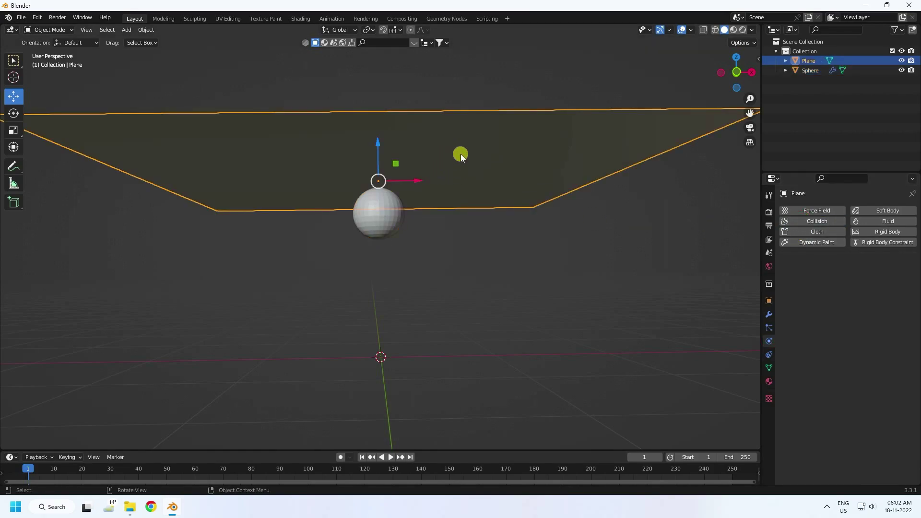
click(816, 233)
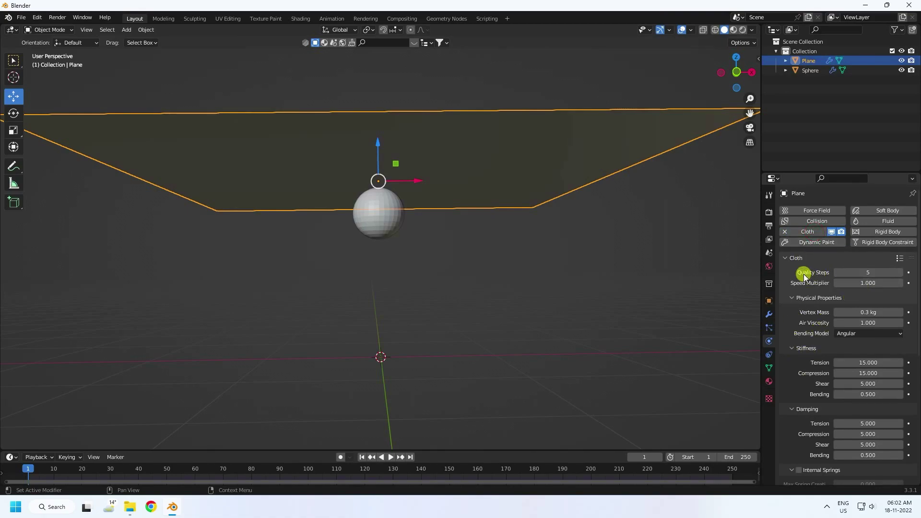
Increase the Quality Steps of the plane's cloth simulation.
click(901, 272)
click(900, 272)
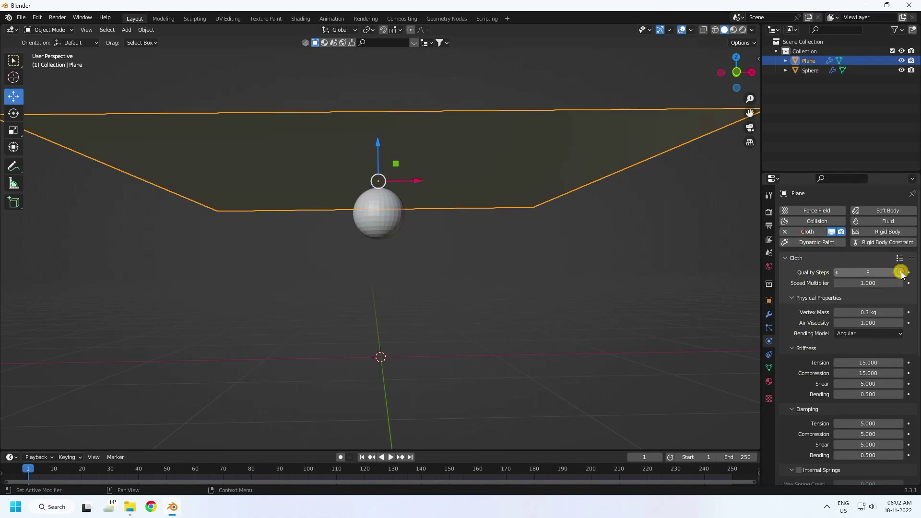
click(900, 272)
Set the cloth's collision Quality to 5 and enable Self Collisions.
scroll(820, 376, down, 10)
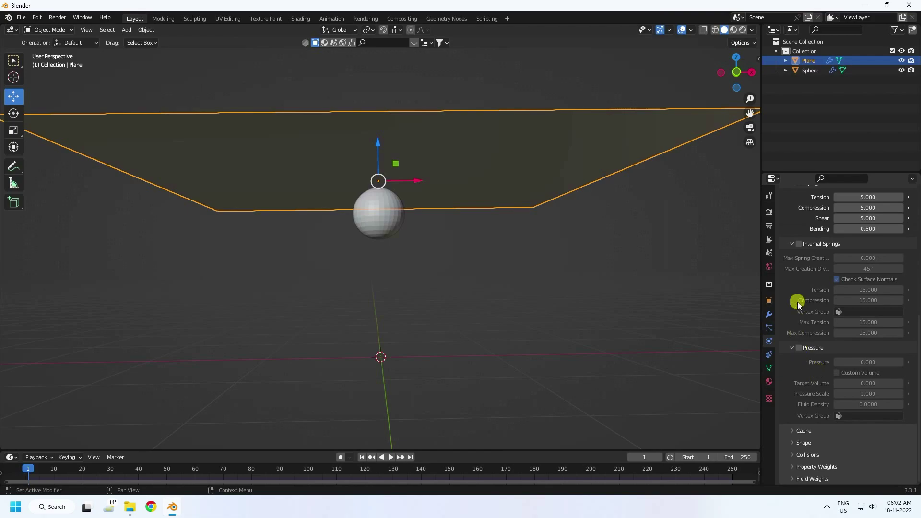
click(794, 455)
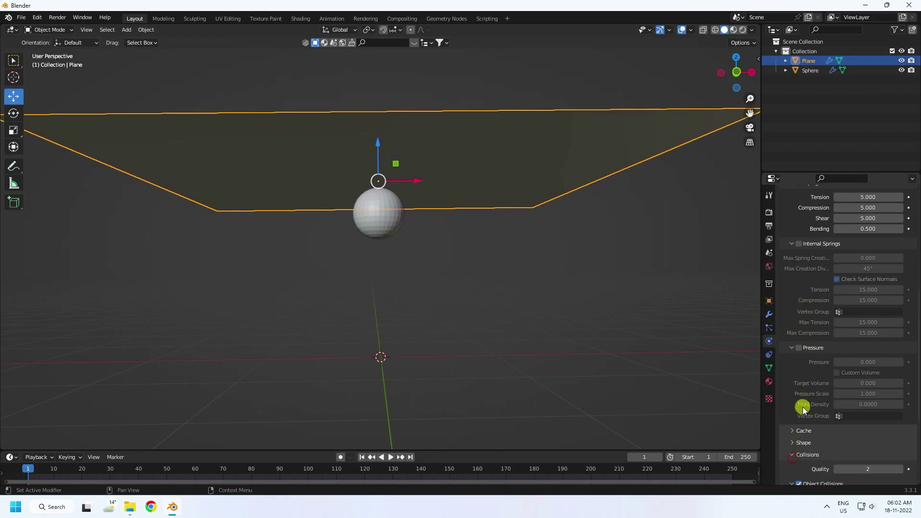
scroll(802, 407, down, 7)
click(900, 328)
click(901, 328)
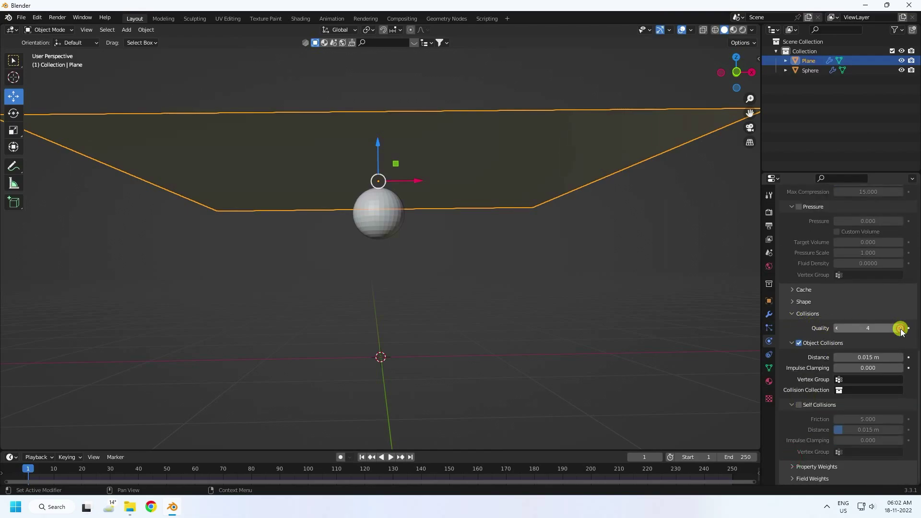
click(791, 406)
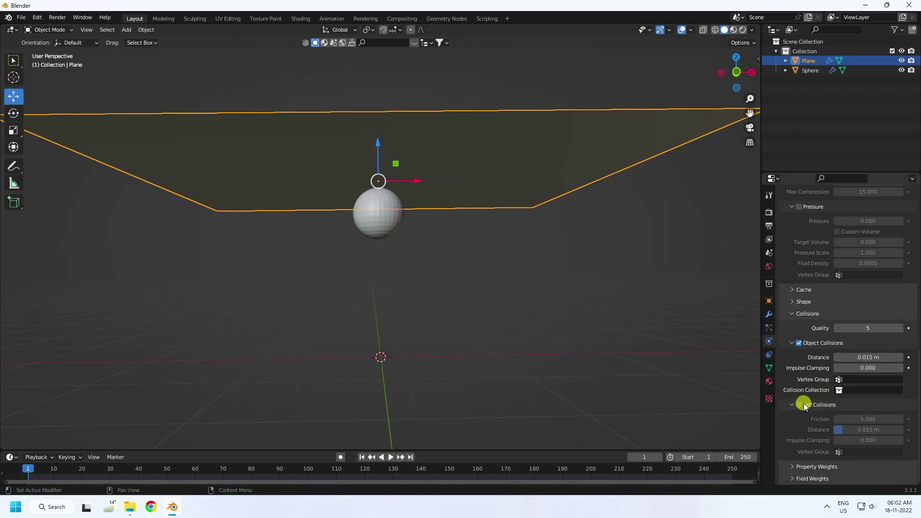
click(799, 405)
Set the cloth cache's simulation end to frame 100 and bake the simulation.
scroll(800, 370, up, 2)
scroll(797, 364, up, 1)
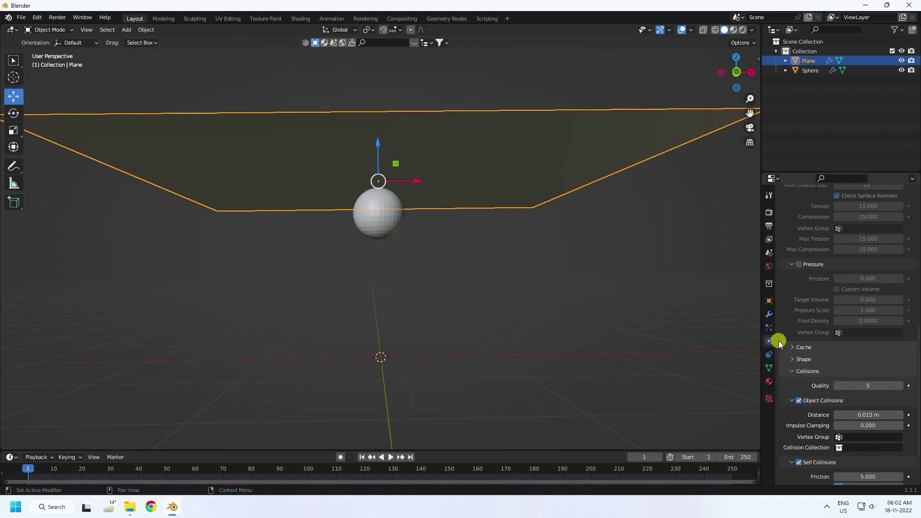
click(792, 346)
scroll(789, 336, down, 5)
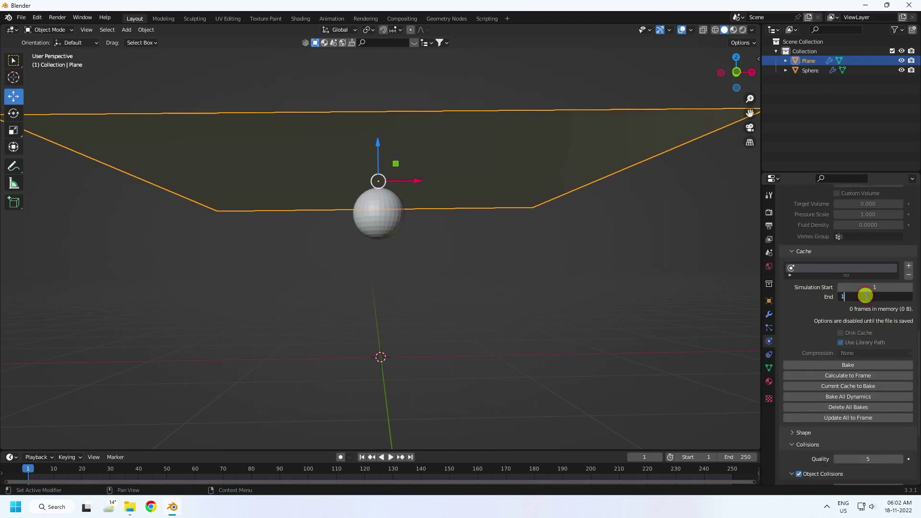
key(Return)
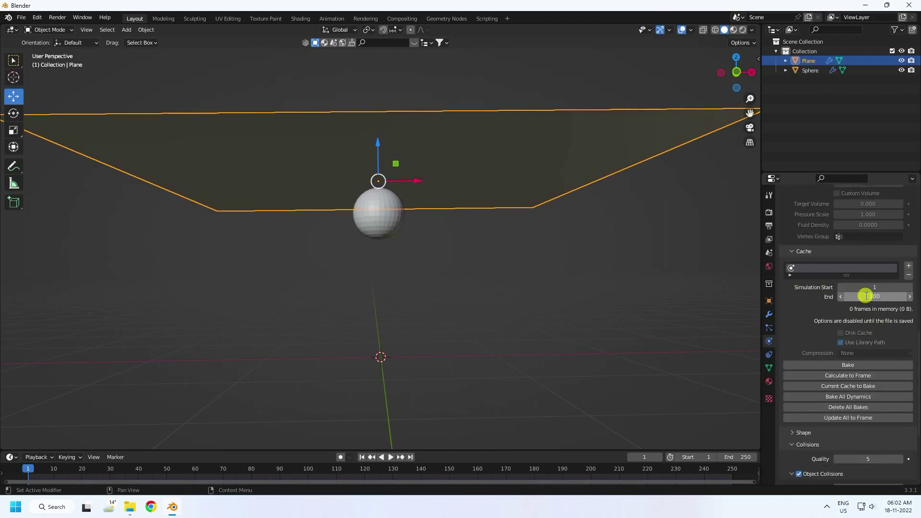
click(848, 365)
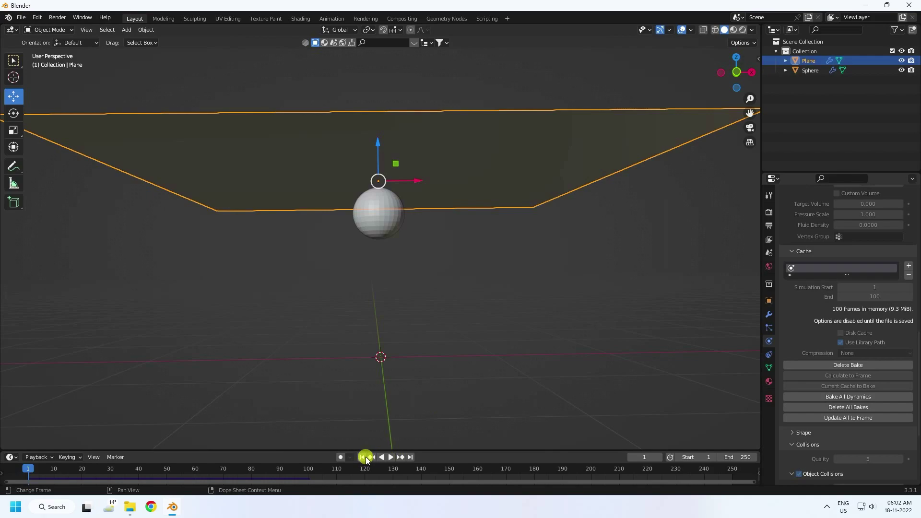
Play the baked cloth simulation from frame 1 to review how the plane drapes over the sphere.
click(391, 457)
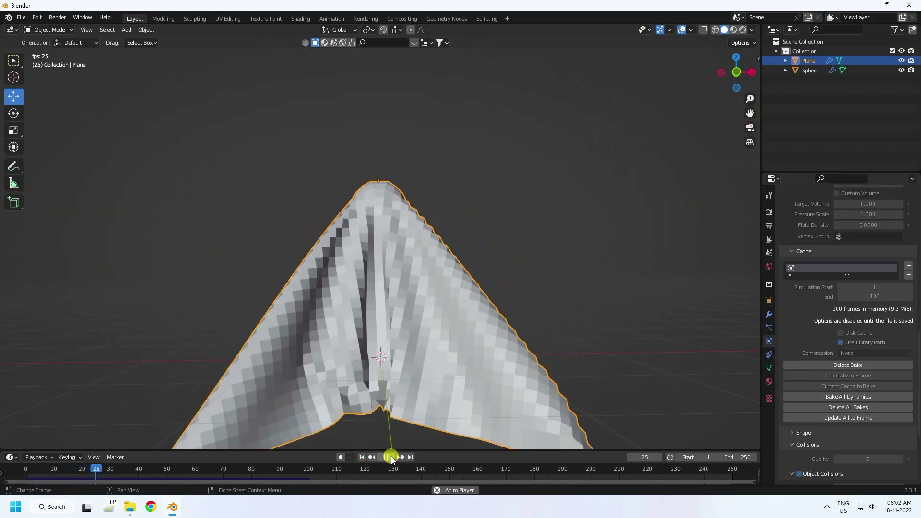
click(386, 457)
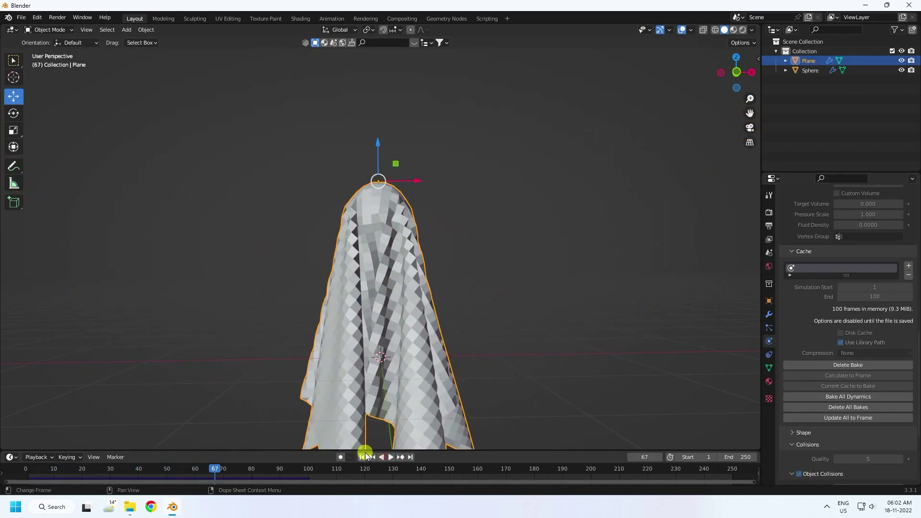
click(362, 457)
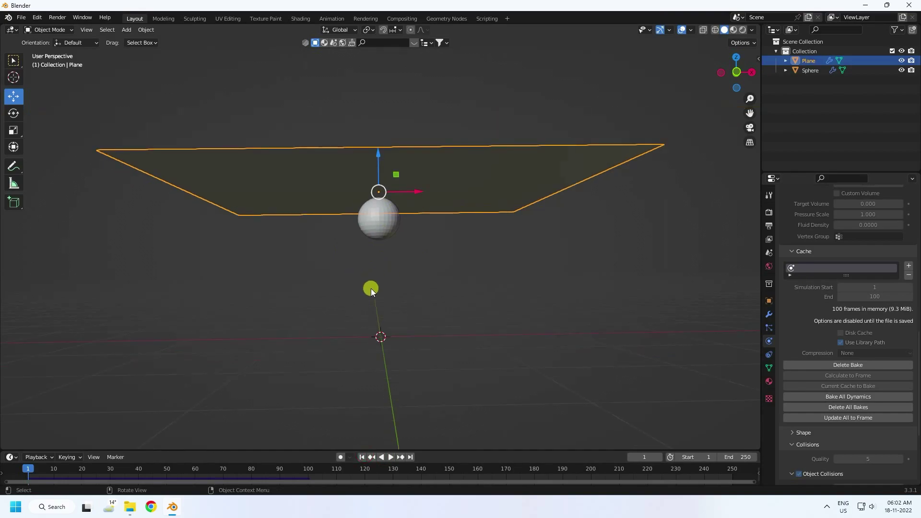
click(390, 457)
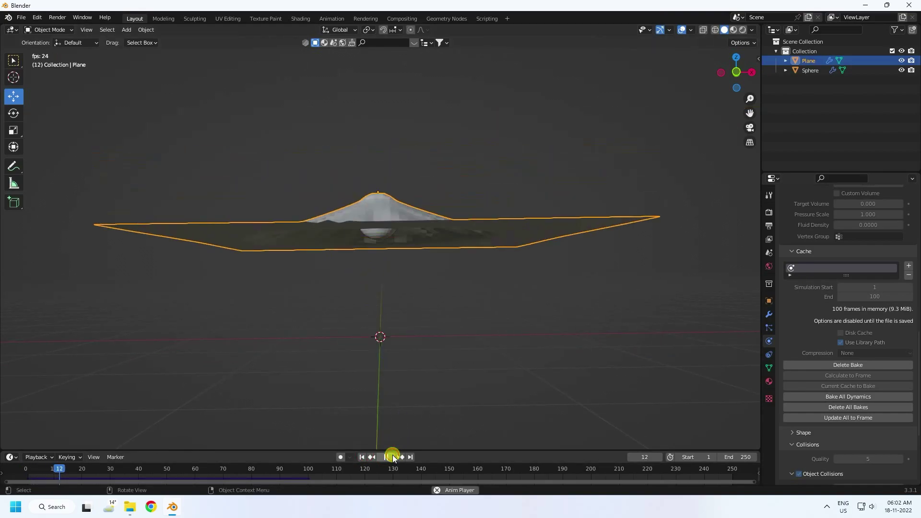
click(392, 457)
scroll(381, 375, down, 2)
scroll(376, 327, up, 3)
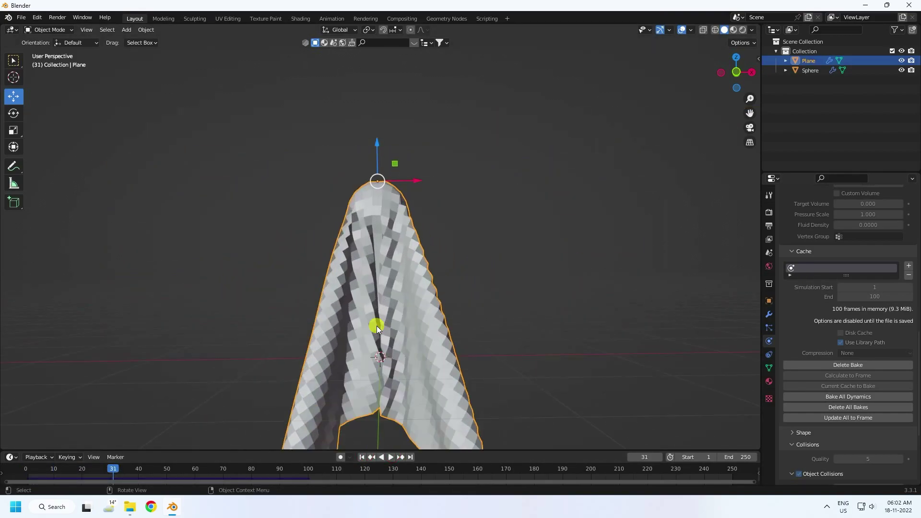
Apply smooth shading to the draped cloth plane.
mouse_move(376, 326)
middle_down()
mouse_move(420, 310)
mouse_move(490, 309)
mouse_move(381, 300)
middle_up()
right_click(384, 299)
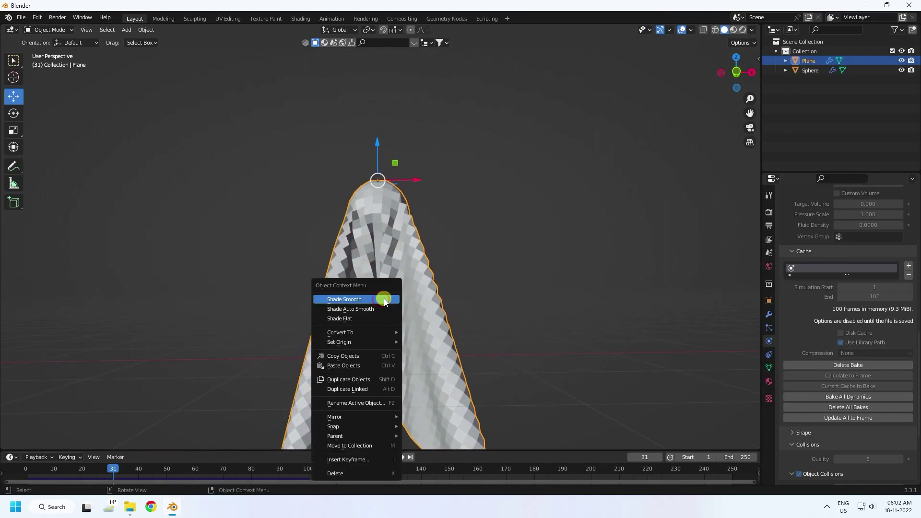
click(344, 298)
scroll(378, 289, up, 1)
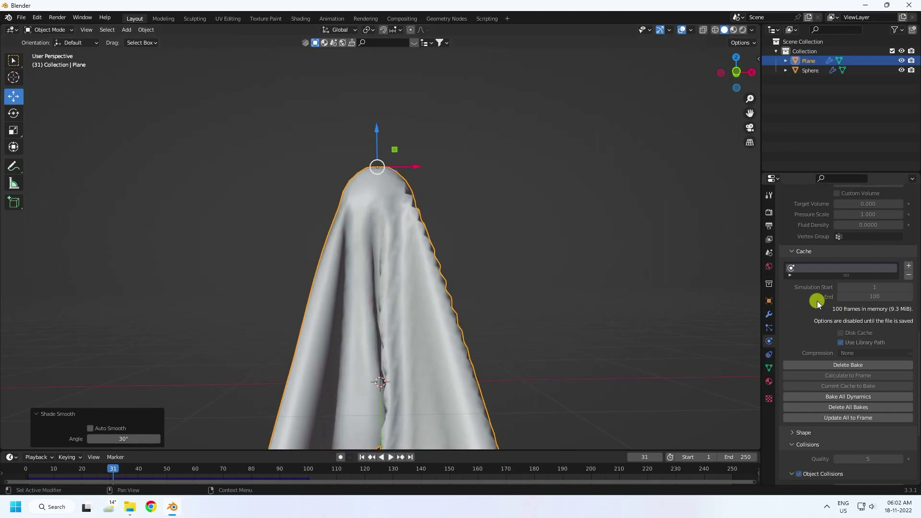
Add a Subdivision Surface modifier with 2 viewport levels and a Solidify modifier to the cloth plane.
click(769, 315)
click(794, 211)
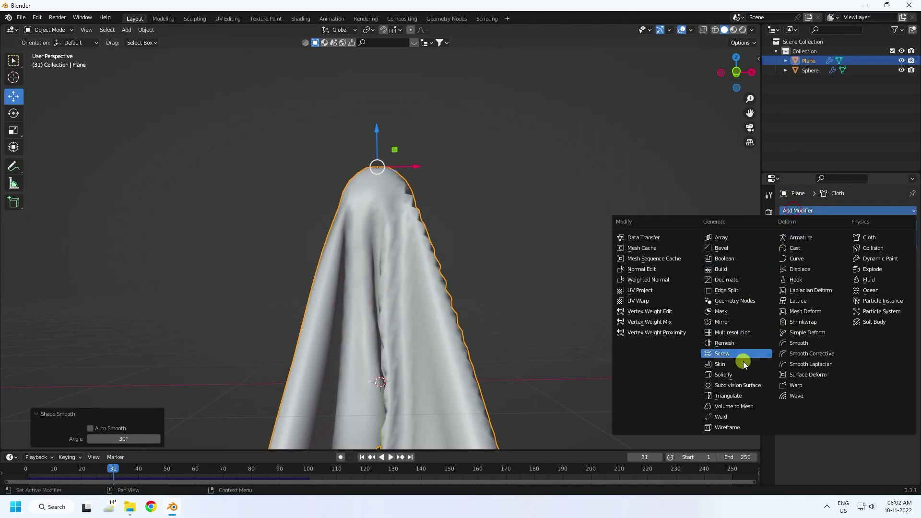
click(747, 385)
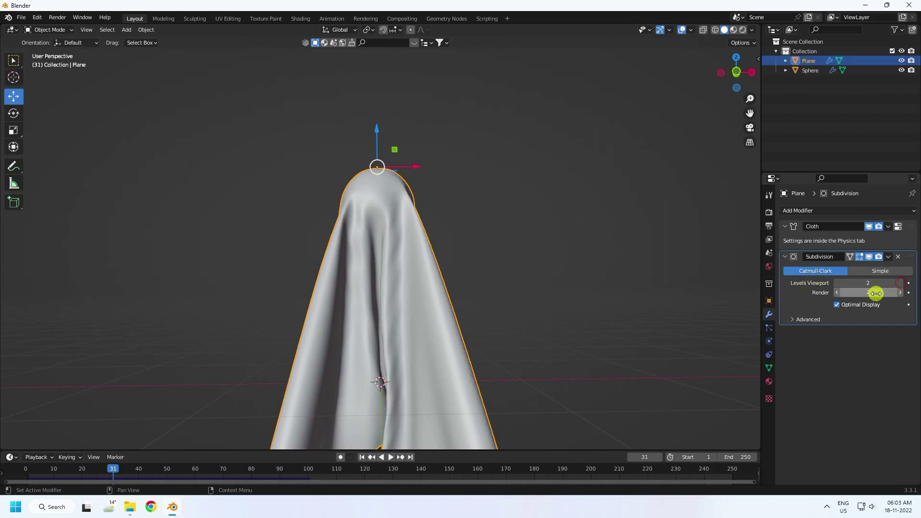
click(818, 212)
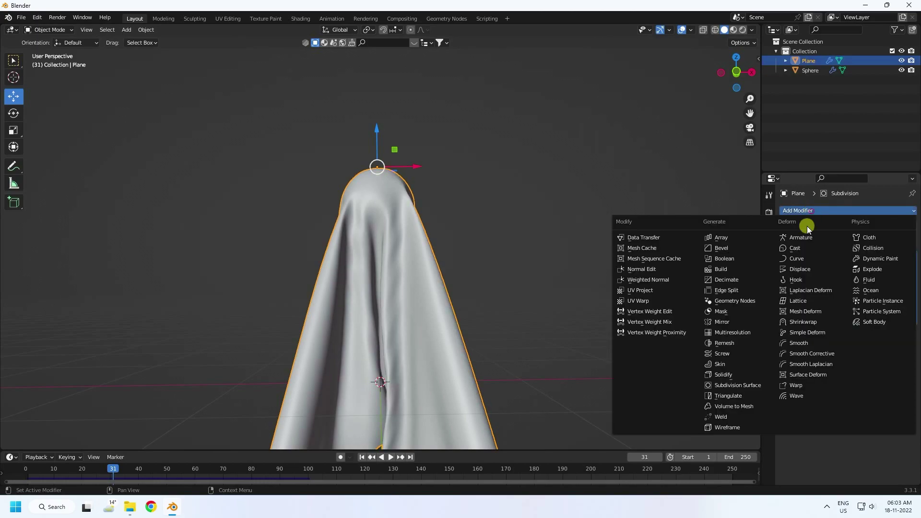
click(725, 375)
Move the timeline to frame 63 and apply the plane's Cloth modifier to freeze the draped shape.
middle_drag(621, 257, 372, 289)
drag(117, 467, 204, 469)
click(324, 337)
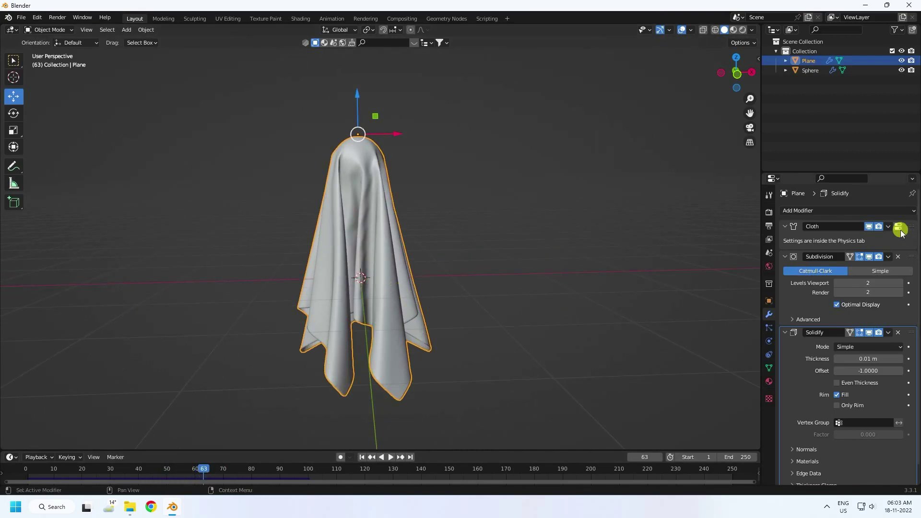
click(787, 257)
click(785, 269)
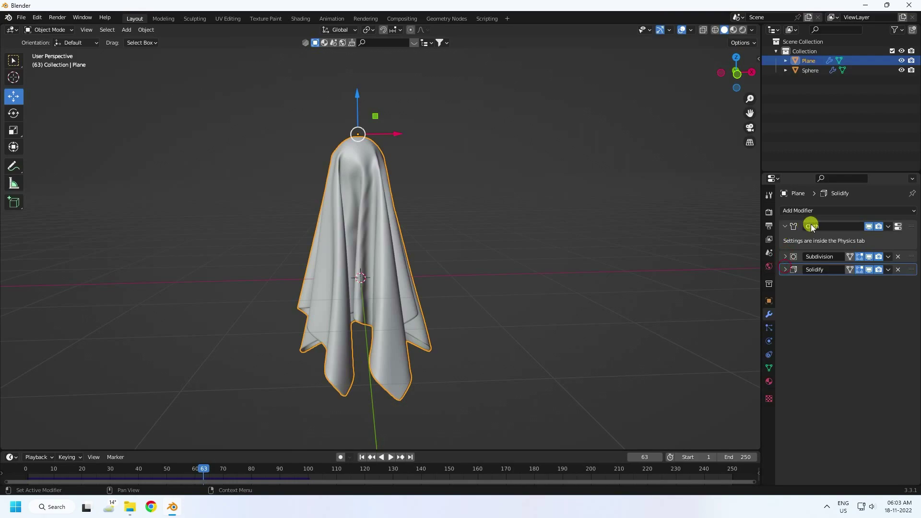
click(888, 227)
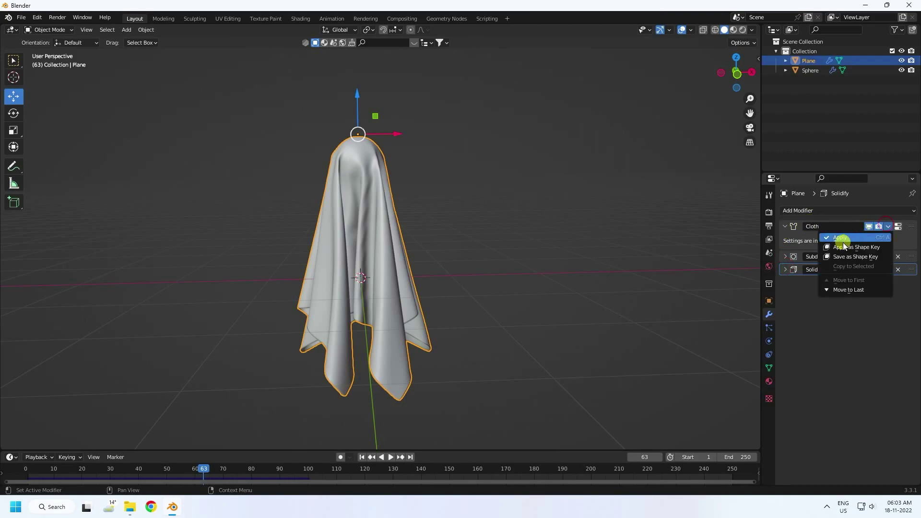
click(840, 238)
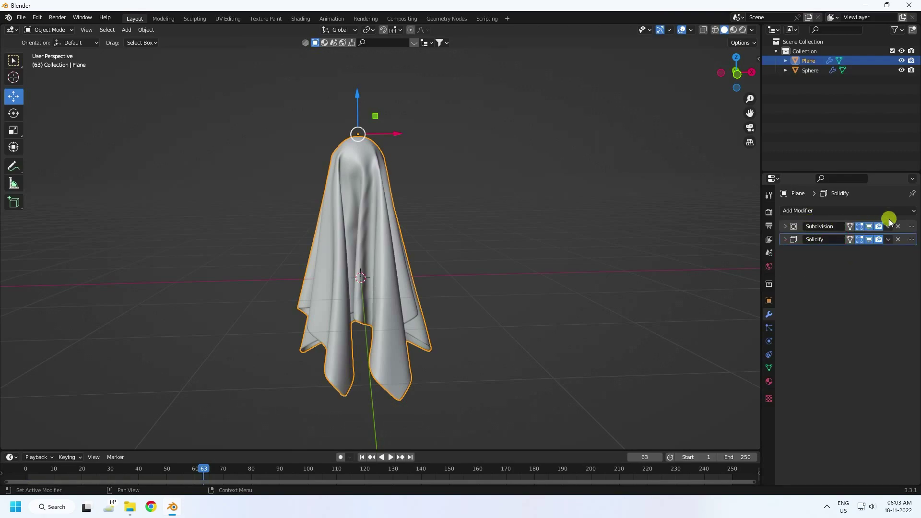
Apply the plane's Subdivision modifier, followed by its Solidify modifier.
click(888, 227)
click(854, 237)
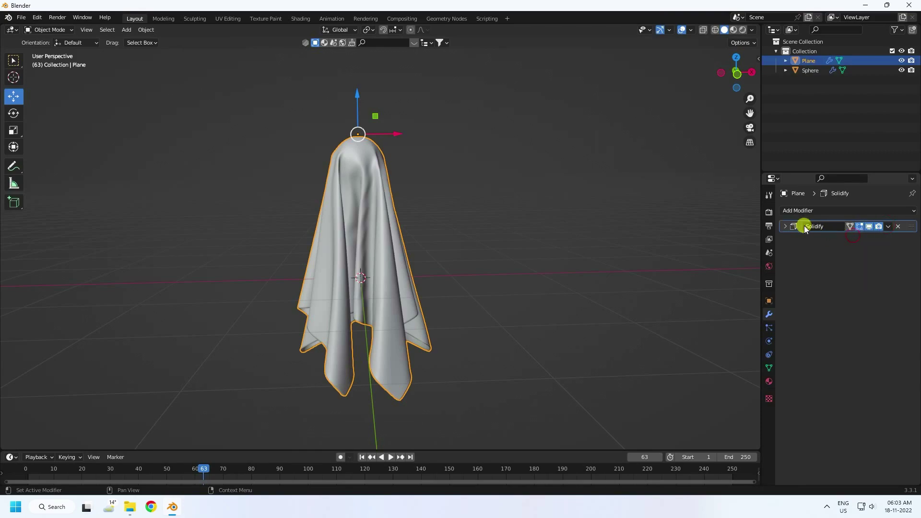
click(888, 227)
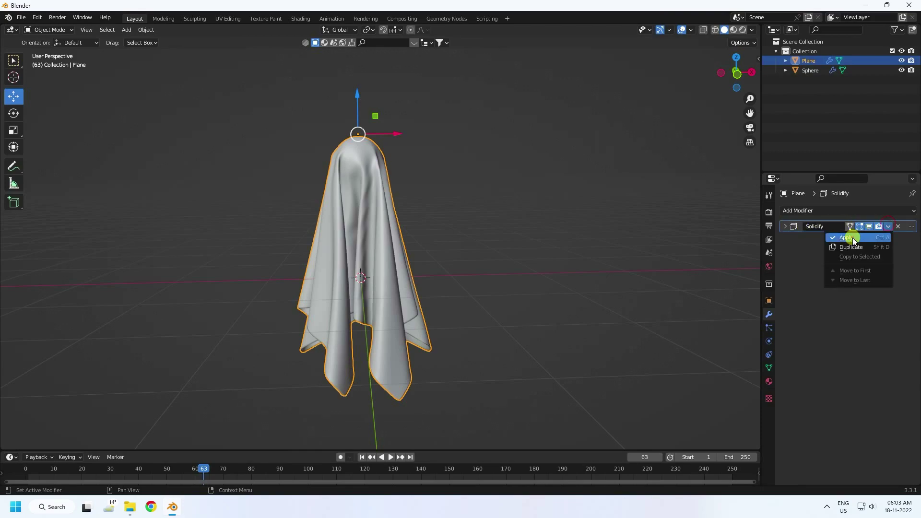
click(853, 237)
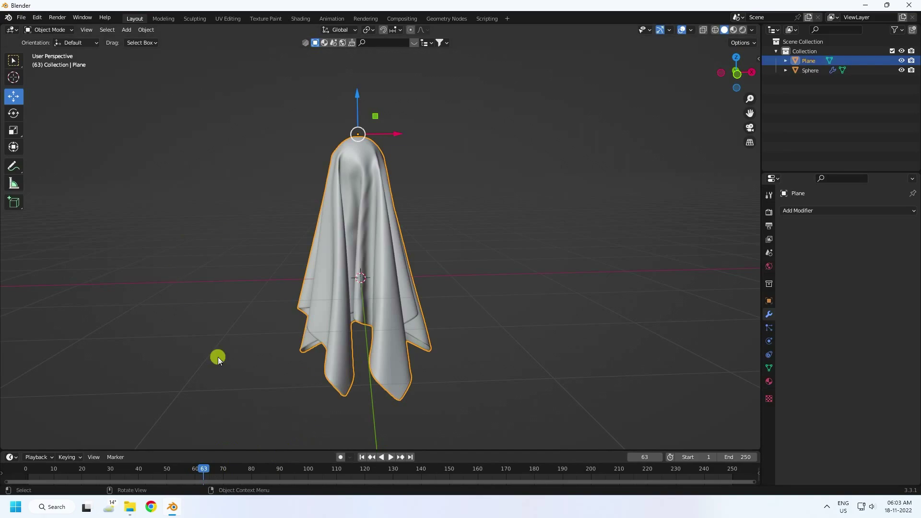
Return the timeline to frame 1 and check the ghost mesh's draped shape.
click(362, 457)
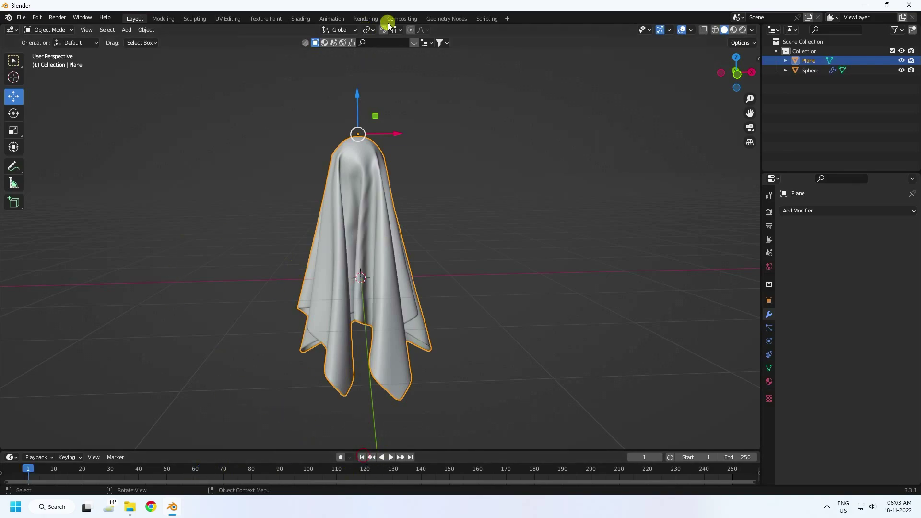
middle_drag(416, 203, 390, 246)
click(360, 458)
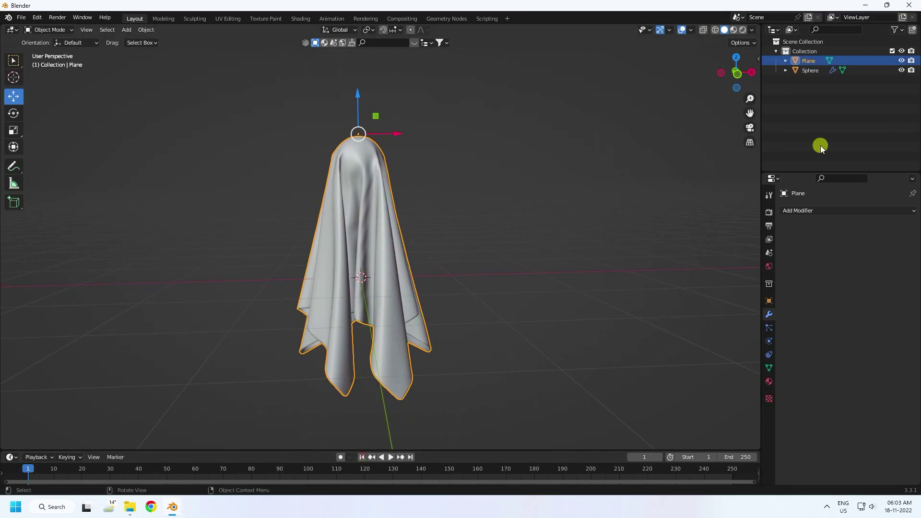
Add a torus at the world origin with a minor radius of 0.03 m.
click(127, 30)
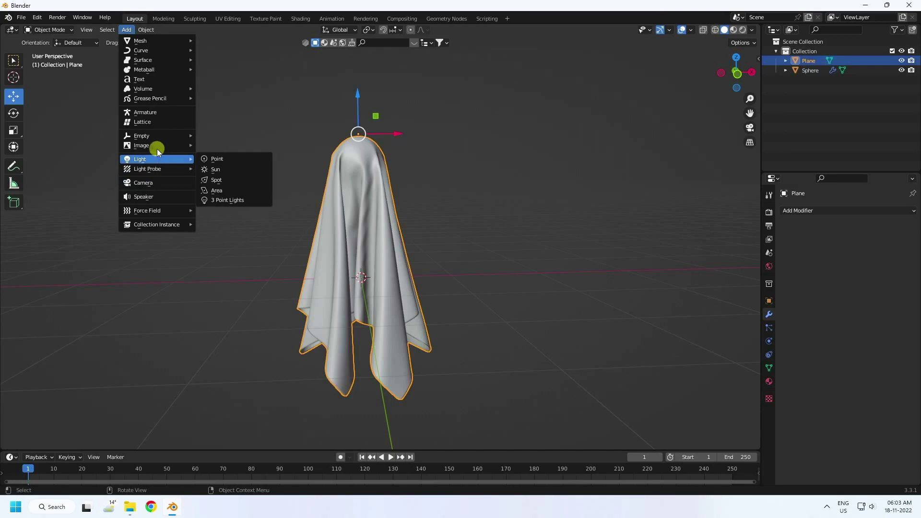
mouse_move(141, 41)
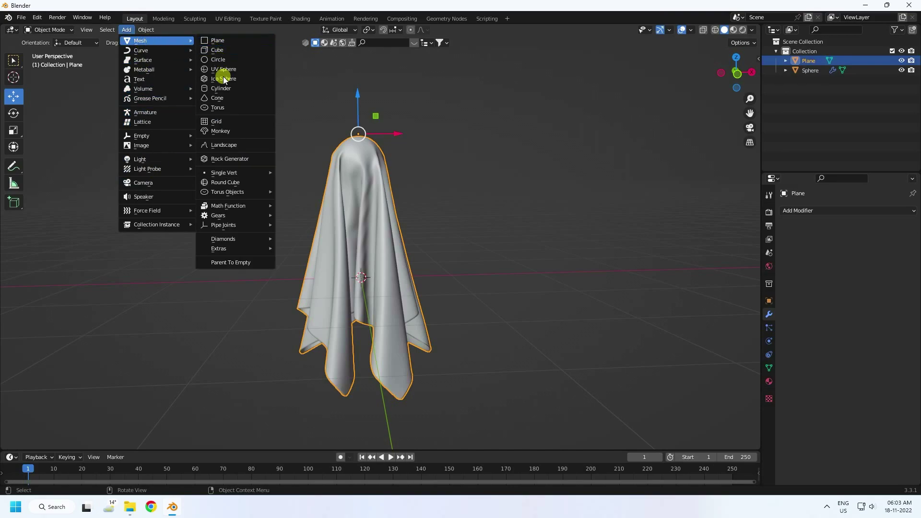
click(229, 109)
middle_drag(281, 145, 206, 310)
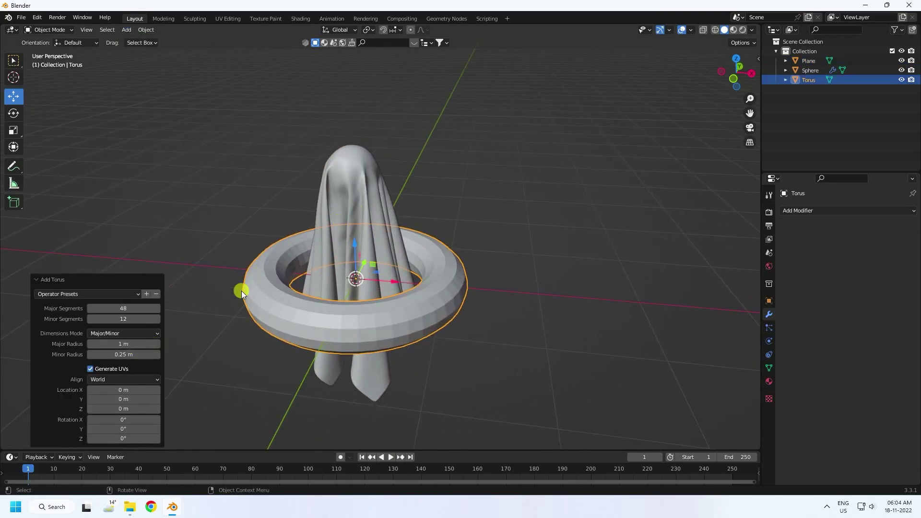
scroll(241, 291, up, 2)
mouse_move(123, 356)
mouse_down()
mouse_move(107, 355)
mouse_move(141, 356)
mouse_up()
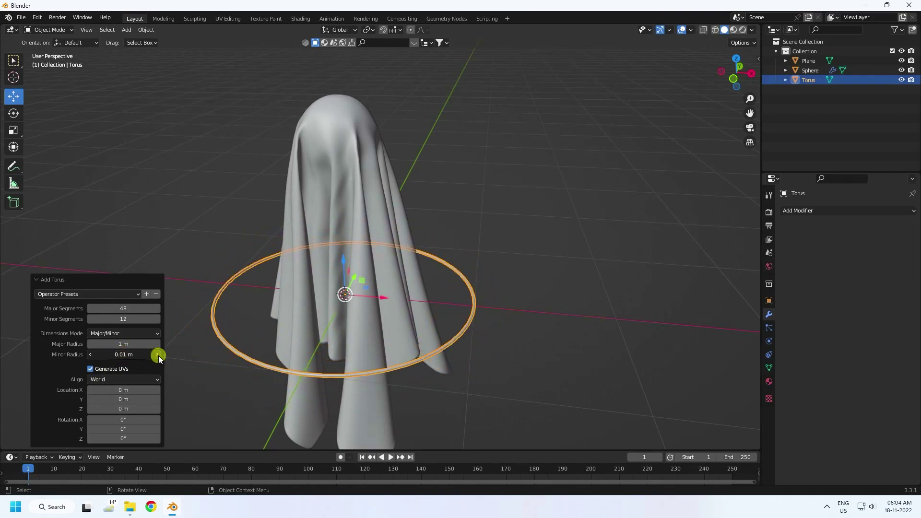
click(158, 354)
click(158, 356)
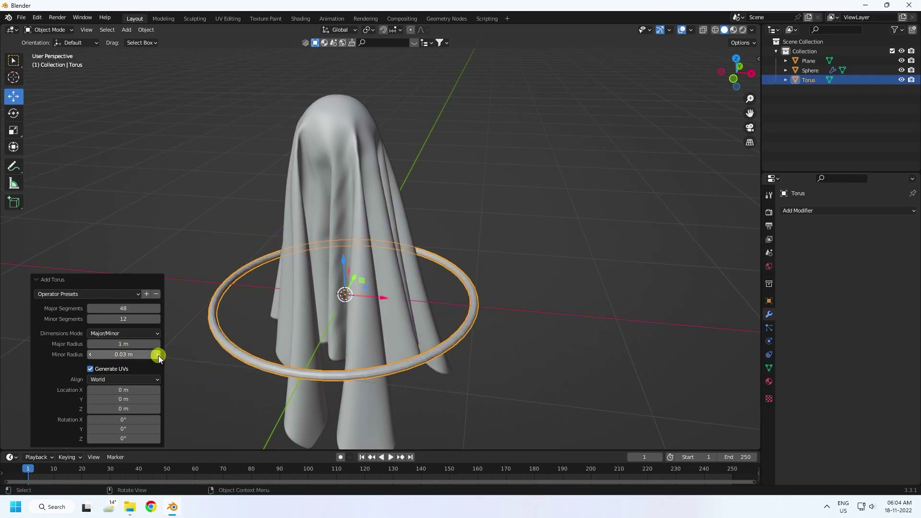
Set the torus's major radius to 0.51 m and its Z location to 1.2 m, around the ghost's head.
scroll(296, 298, down, 2)
mouse_move(296, 298)
middle_down()
mouse_move(318, 289)
mouse_move(315, 272)
mouse_move(306, 287)
middle_up()
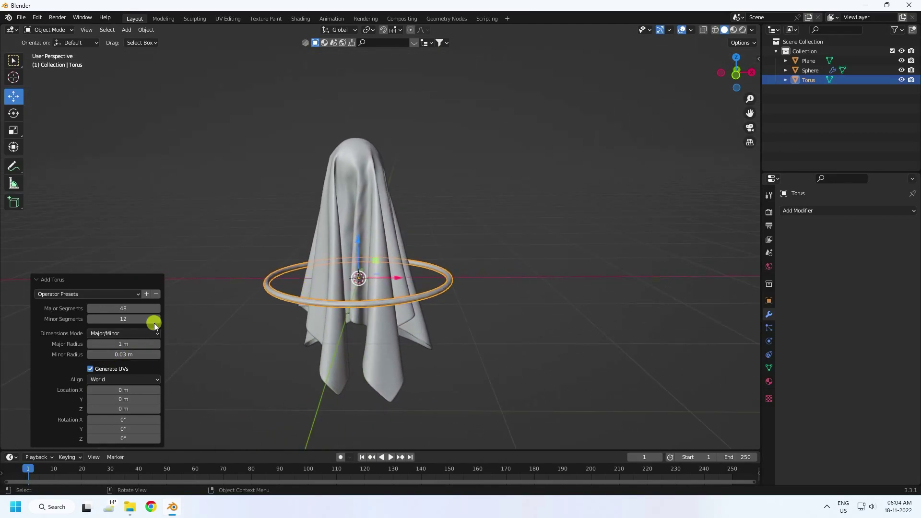
scroll(286, 258, up, 2)
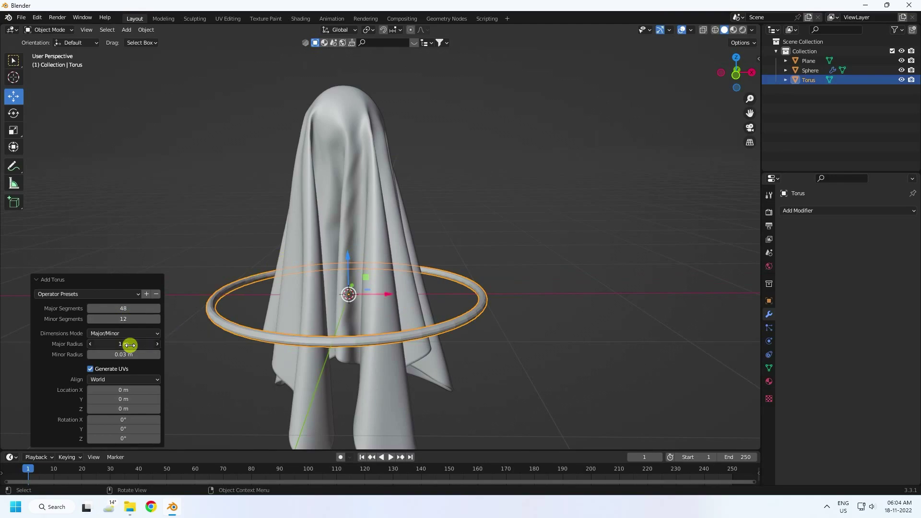
drag(128, 344, 104, 344)
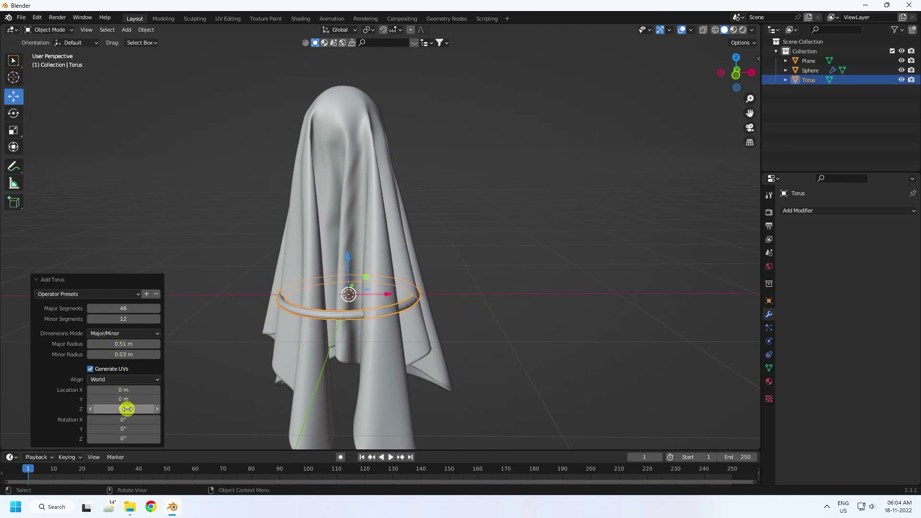
drag(127, 409, 181, 384)
scroll(393, 241, down, 3)
middle_drag(394, 241, 390, 238)
Set the torus's minor radius to 0.02 m, raise it slightly along Z around the head, and deselect it.
double_click(135, 355)
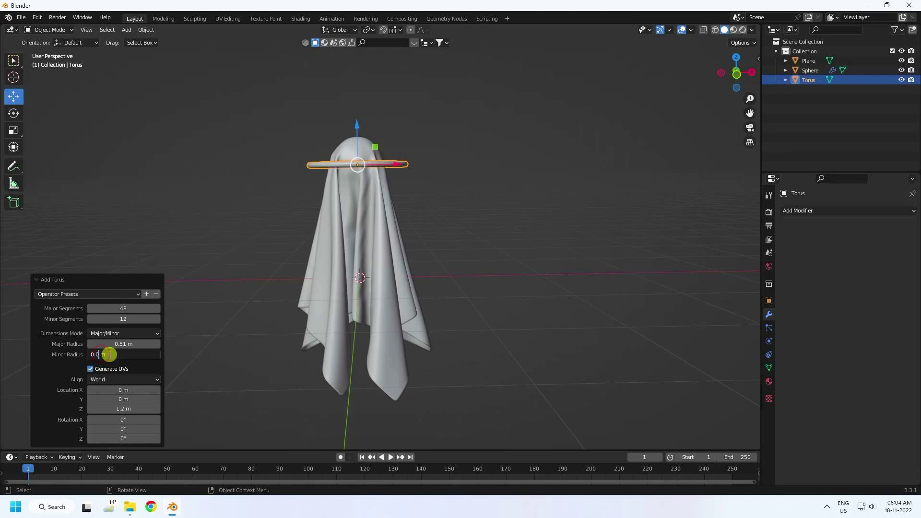
key(Return)
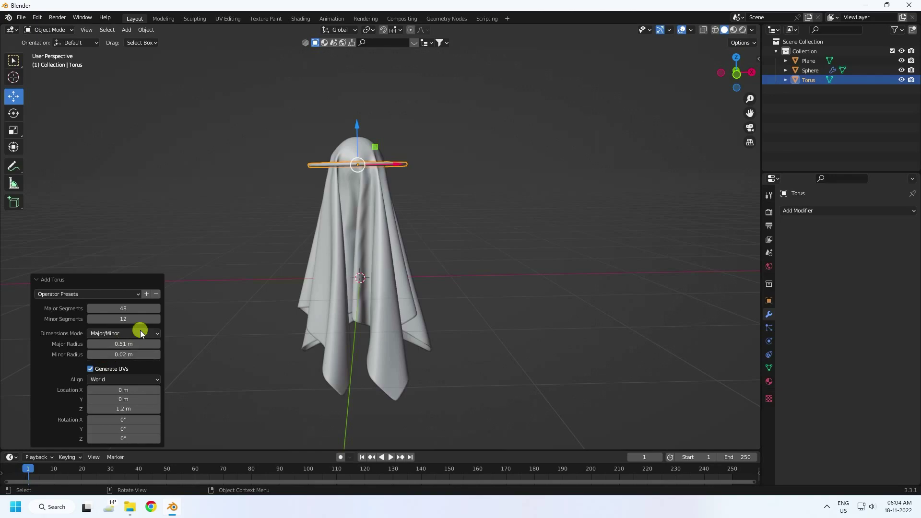
middle_drag(321, 230, 321, 235)
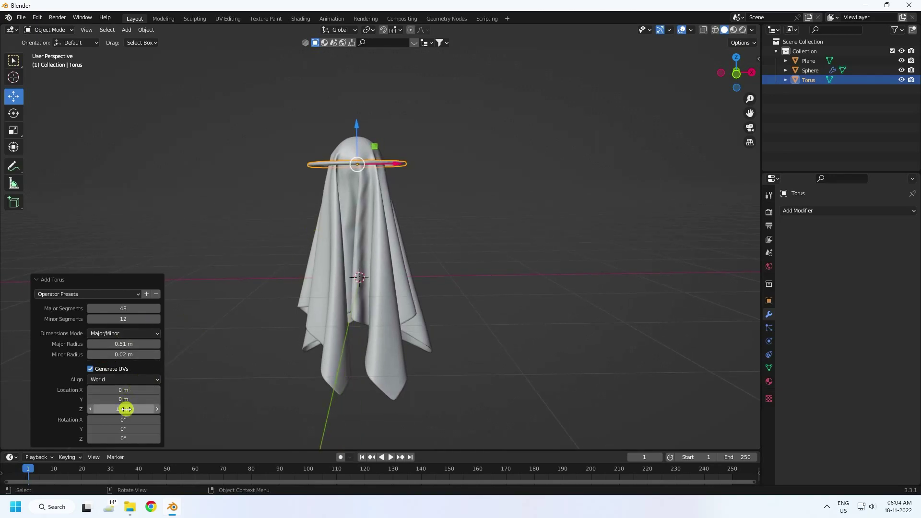
drag(123, 407, 123, 406)
ctrl+middle_drag(274, 266, 444, 188)
click(442, 189)
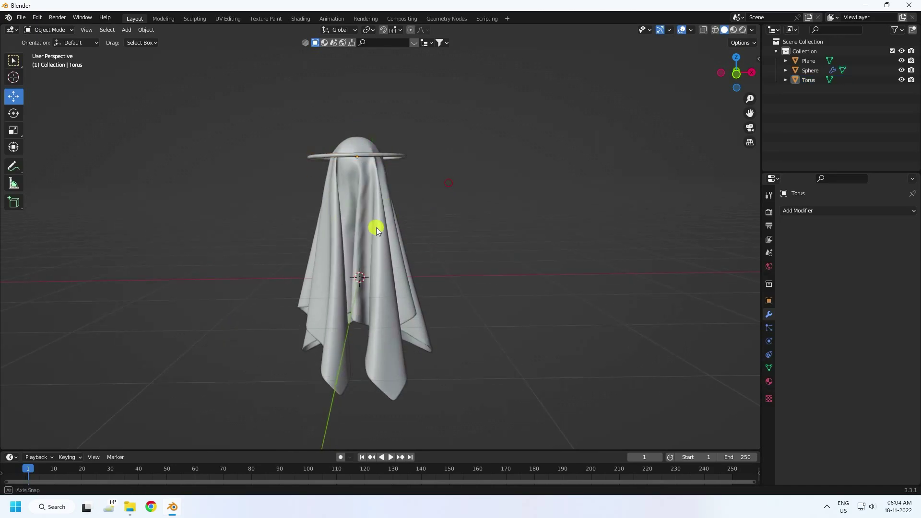
mouse_move(376, 227)
middle_down()
mouse_move(441, 272)
mouse_move(379, 219)
middle_up()
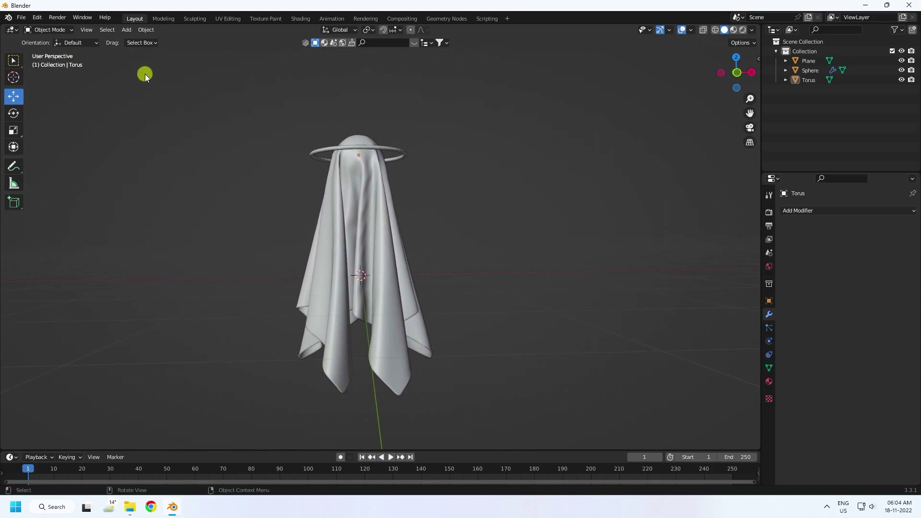
Add an Arrows empty of 1 m radius at the world origin.
click(129, 32)
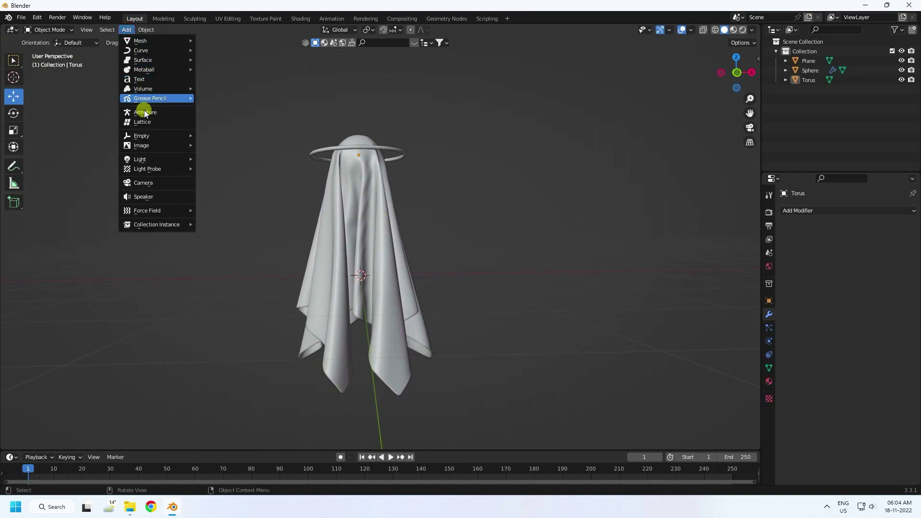
mouse_move(154, 137)
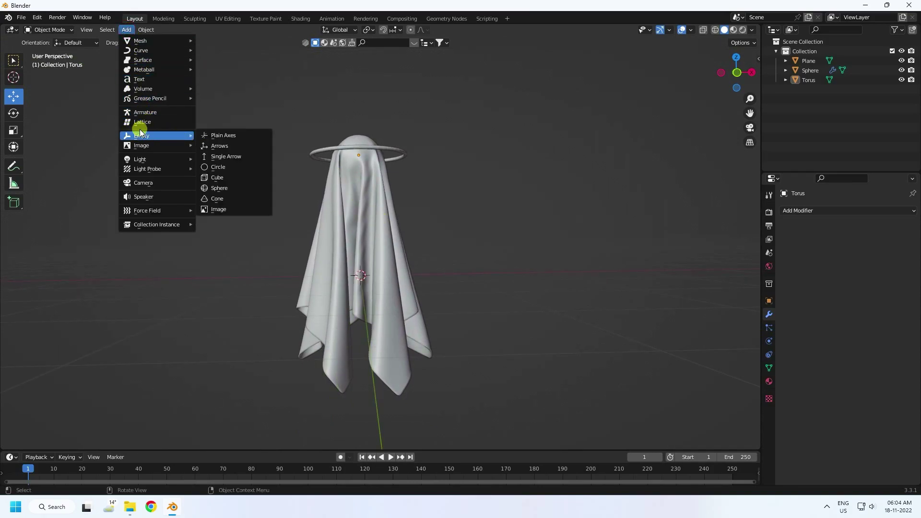
click(222, 146)
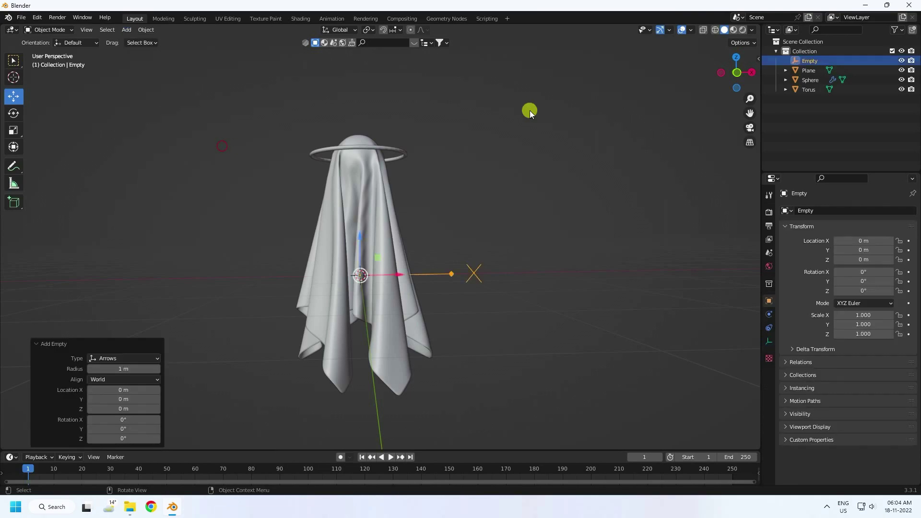
Parent the Plane, Sphere and Torus objects to the Empty.
click(820, 70)
shift+click(809, 89)
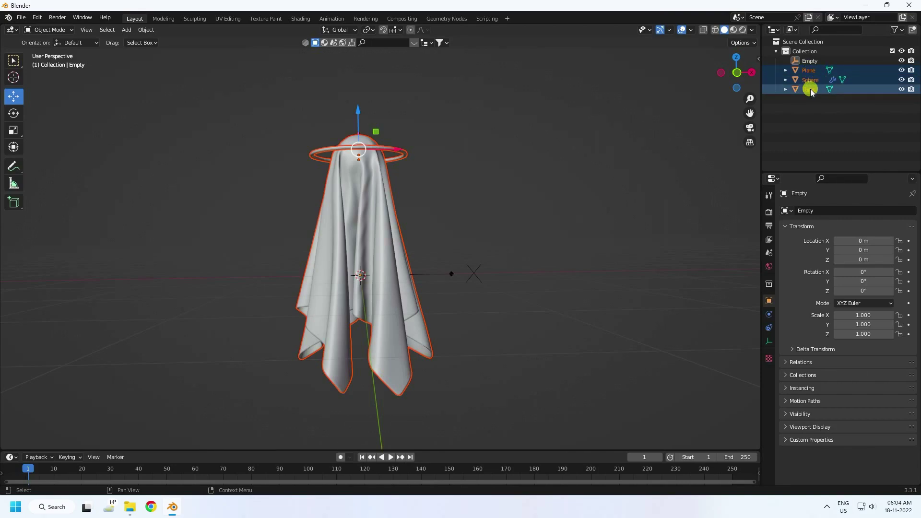
ctrl+click(811, 84)
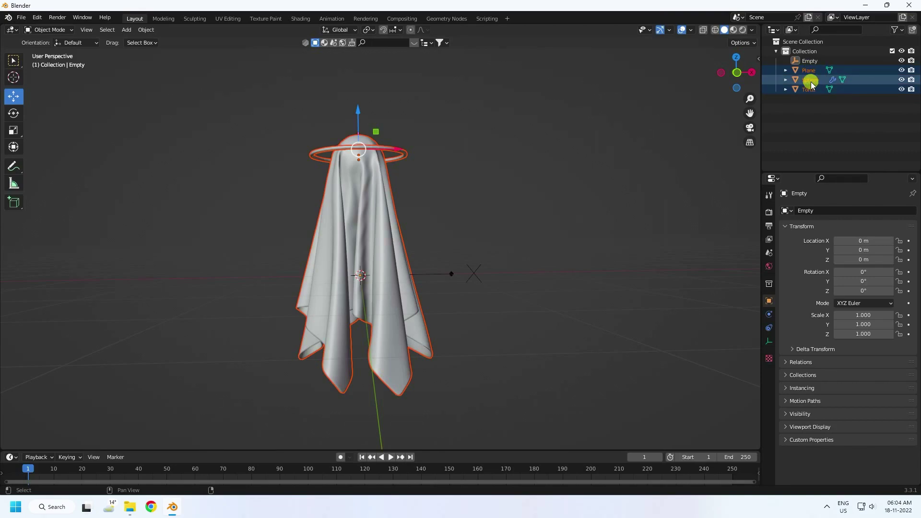
ctrl+click(809, 71)
drag(809, 71, 810, 63)
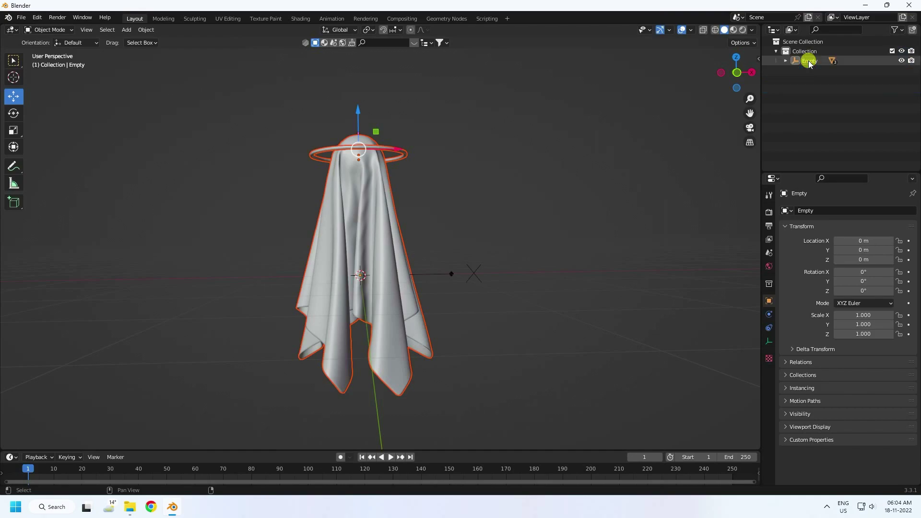
Rename the parent empty as GHOST.
click(808, 62)
double_click(807, 61)
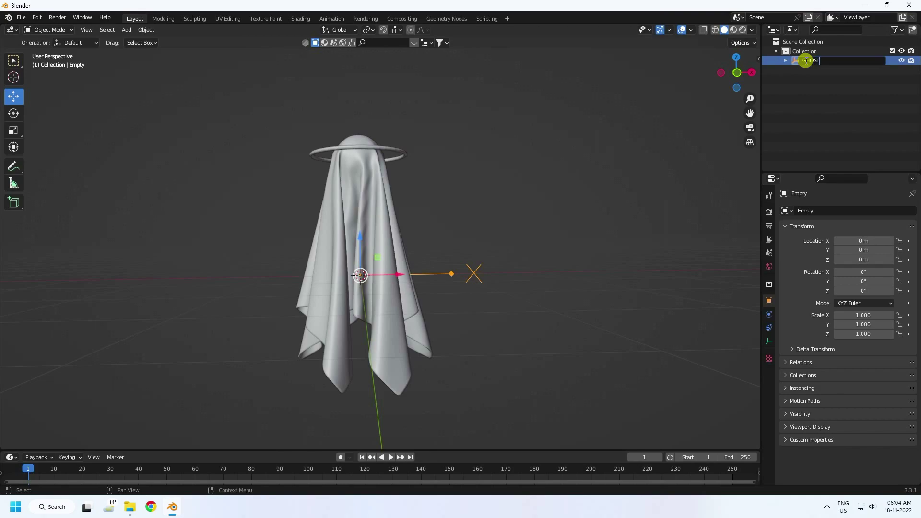
key(Return)
click(815, 117)
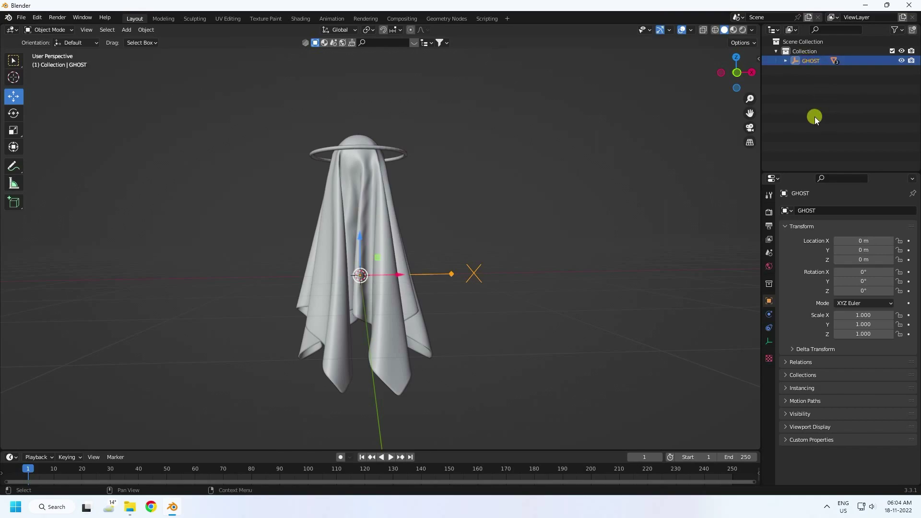
Try moving the GHOST empty together with its parented objects, and undo the move.
click(808, 60)
mouse_move(353, 241)
mouse_down()
mouse_move(360, 236)
mouse_move(356, 255)
mouse_move(365, 230)
mouse_up()
key(ctrl+z)
Give the ghost's cloth a new material with a saturated light-blue base color, hue 0.6 and value 1.
click(382, 227)
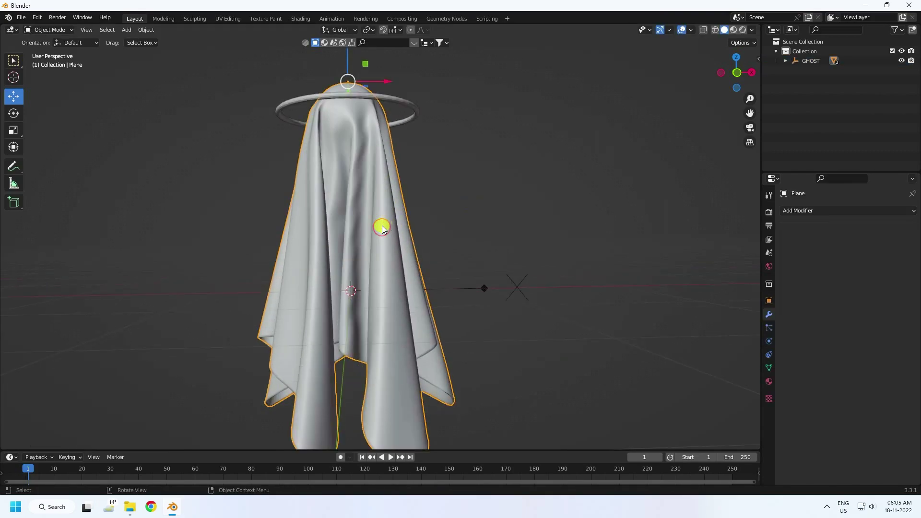
click(769, 381)
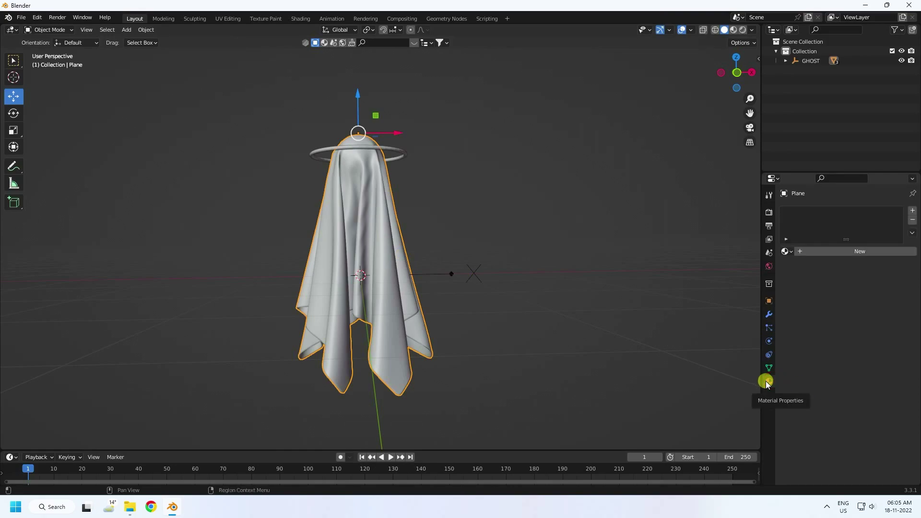
click(814, 253)
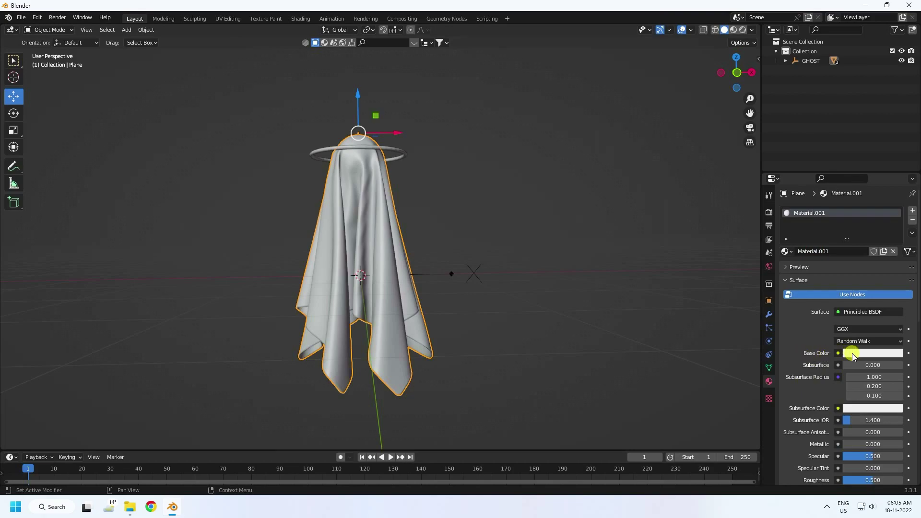
click(852, 355)
click(849, 311)
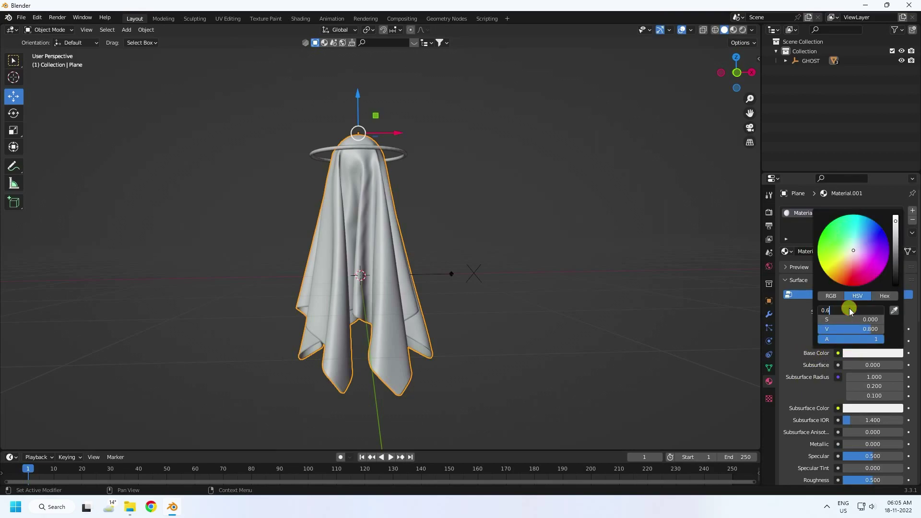
key(Tab)
key(Tab)
text(1)
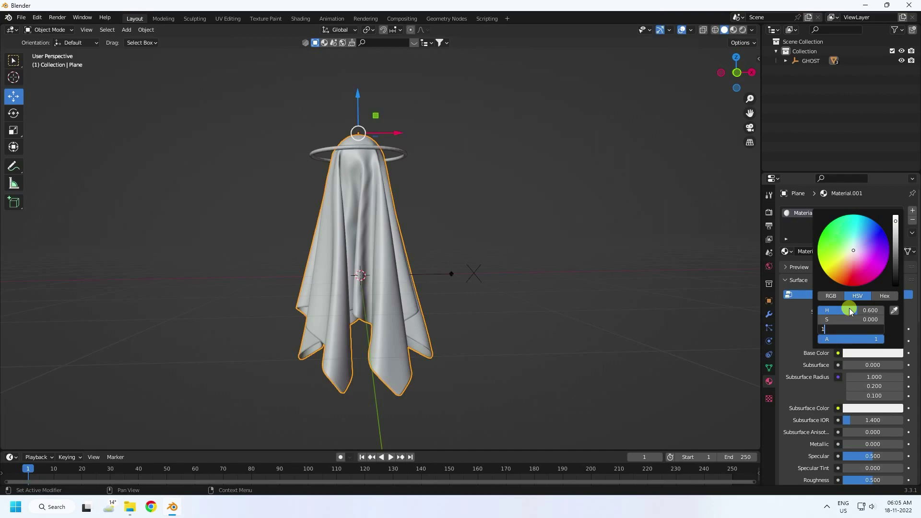
key(shift+Tab)
key(Return)
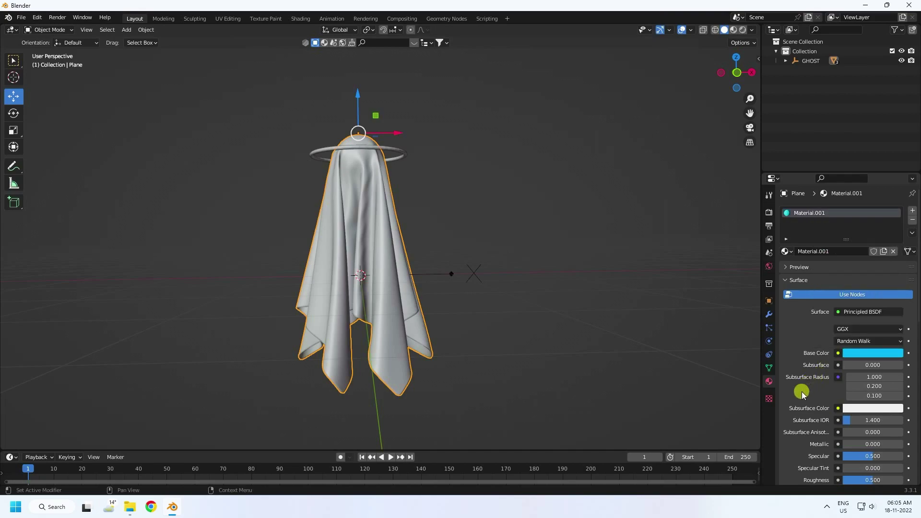
Set the cloth material's metallic to 0.3 and its roughness to 0.3.
scroll(802, 391, down, 4)
double_click(851, 368)
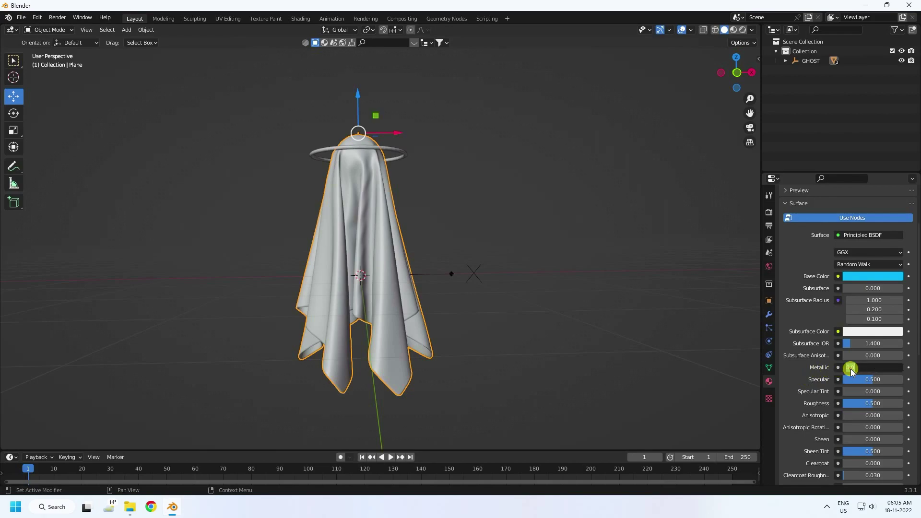
key(Return)
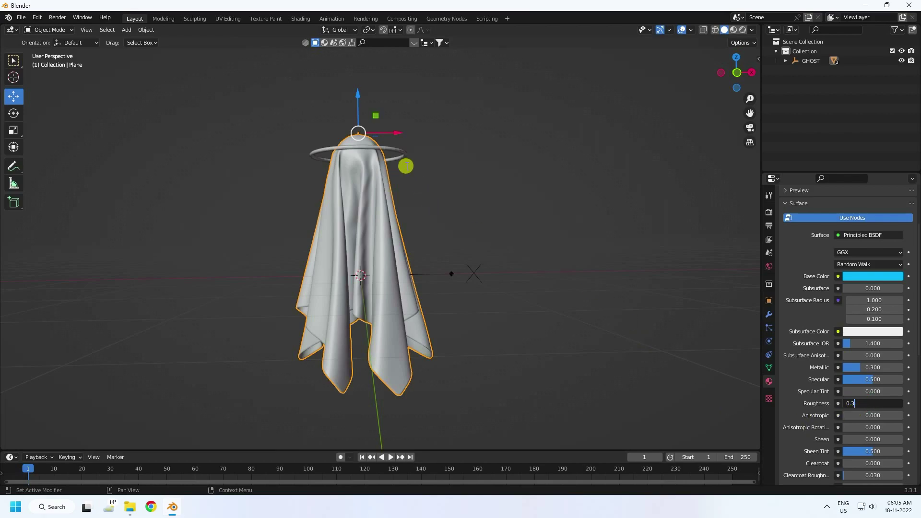
key(Return)
Give the torus around the ghost's head a new material with an Emission surface.
click(400, 157)
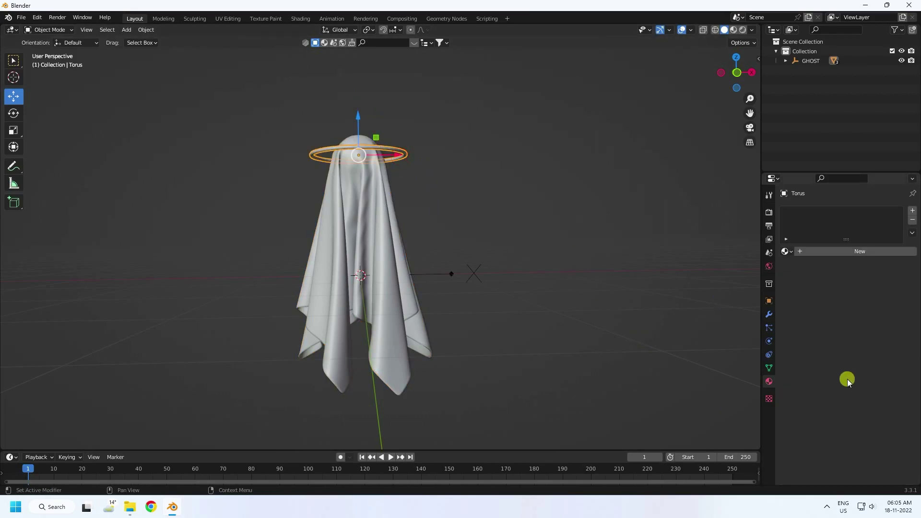
click(807, 252)
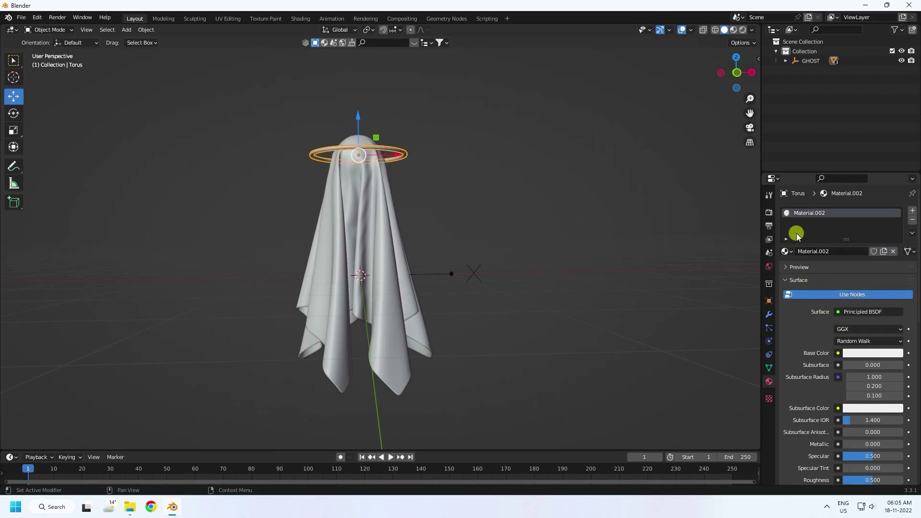
click(850, 313)
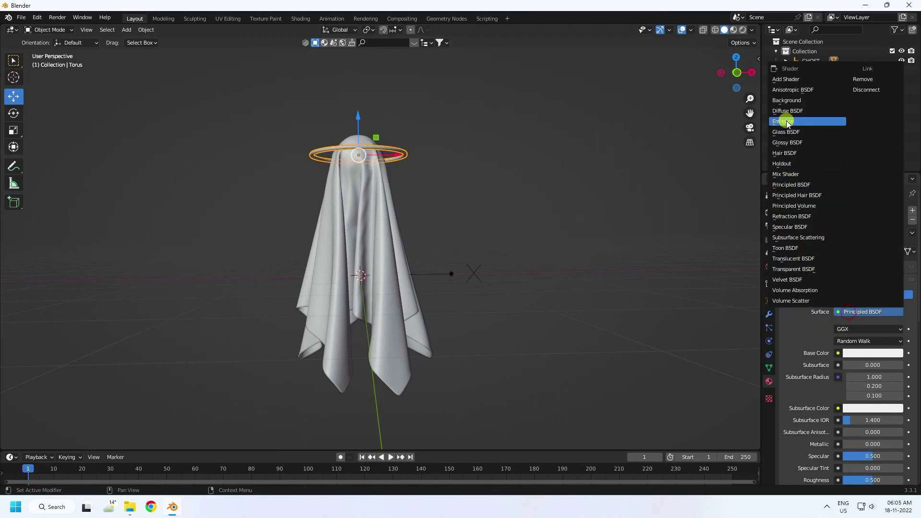
click(787, 121)
Set the torus's emission color to orange with hue 0.024 and saturation 1, and its strength to 50.
click(863, 329)
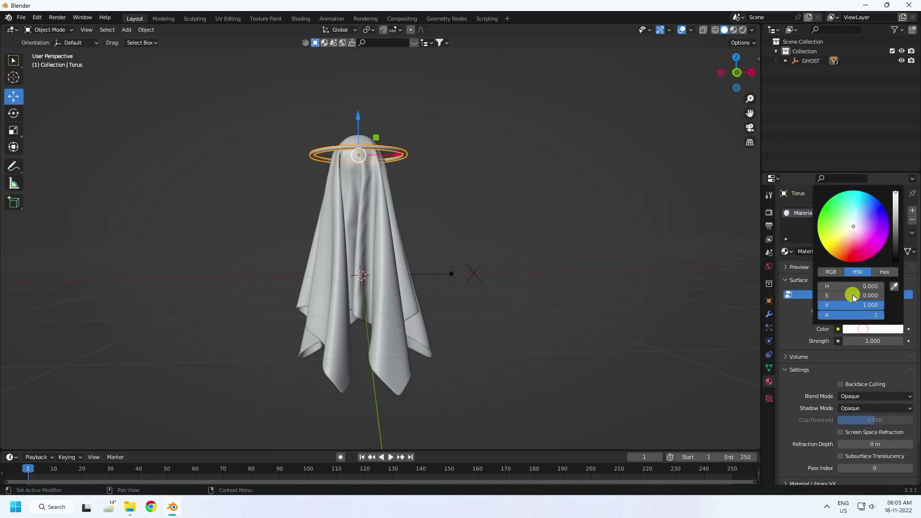
click(849, 286)
text(0.024)
key(Tab)
text(1)
key(Return)
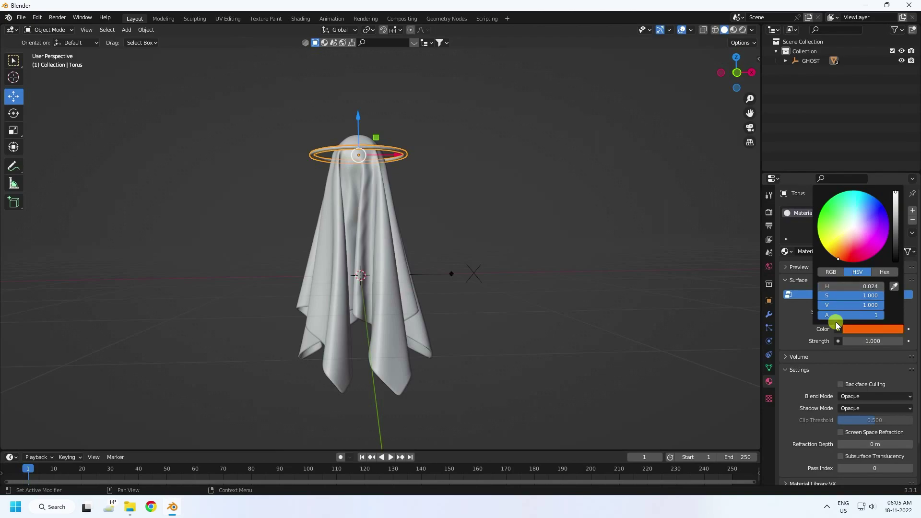
click(863, 342)
text(50)
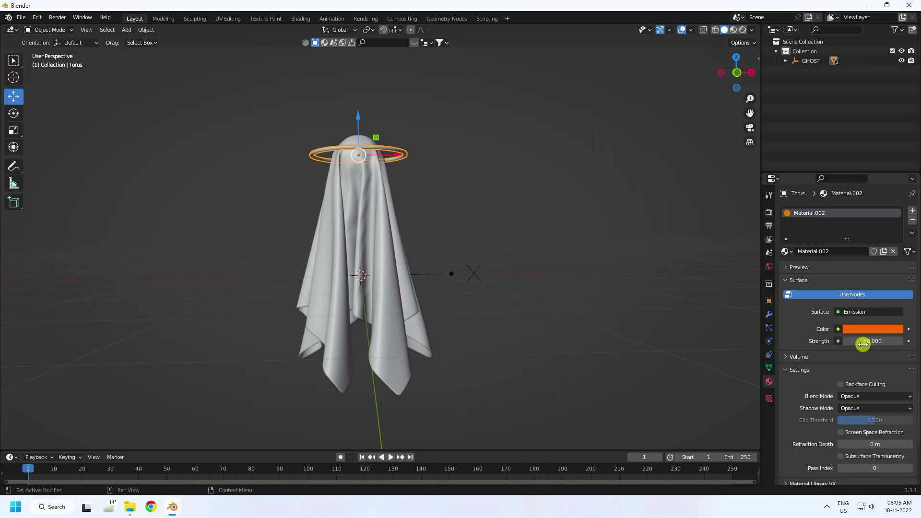
key(Return)
Enable Ambient Occlusion, Bloom and Screen Space Reflections for Eevee, and show the ghost in rendered shading.
mouse_move(480, 254)
middle_down()
mouse_move(436, 290)
mouse_move(494, 252)
mouse_move(480, 261)
middle_up()
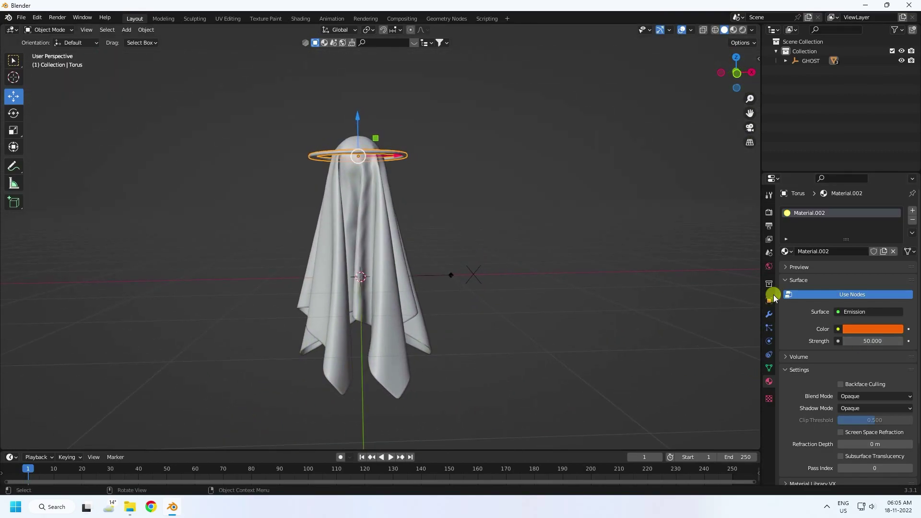
click(769, 211)
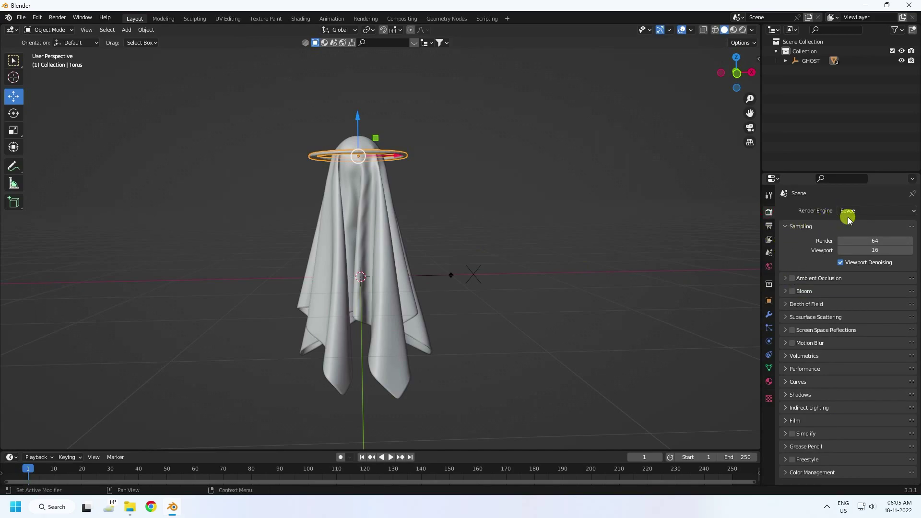
click(792, 291)
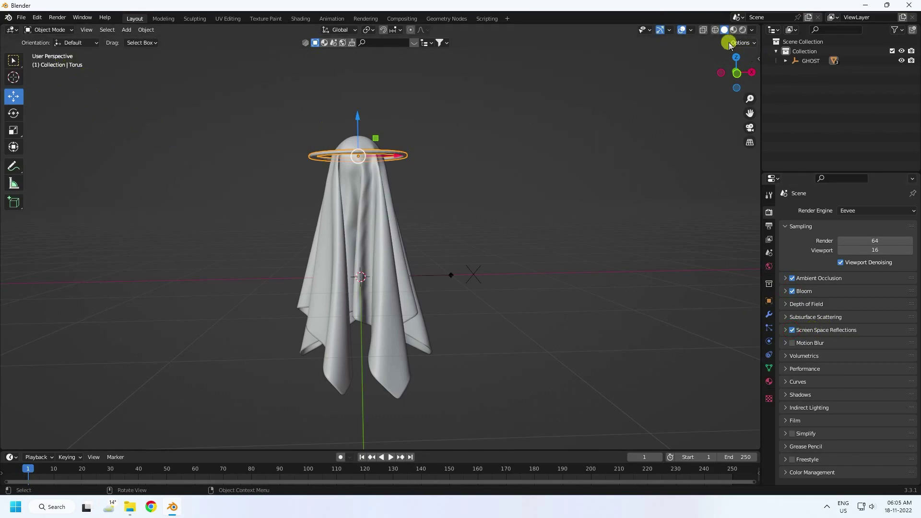
click(743, 30)
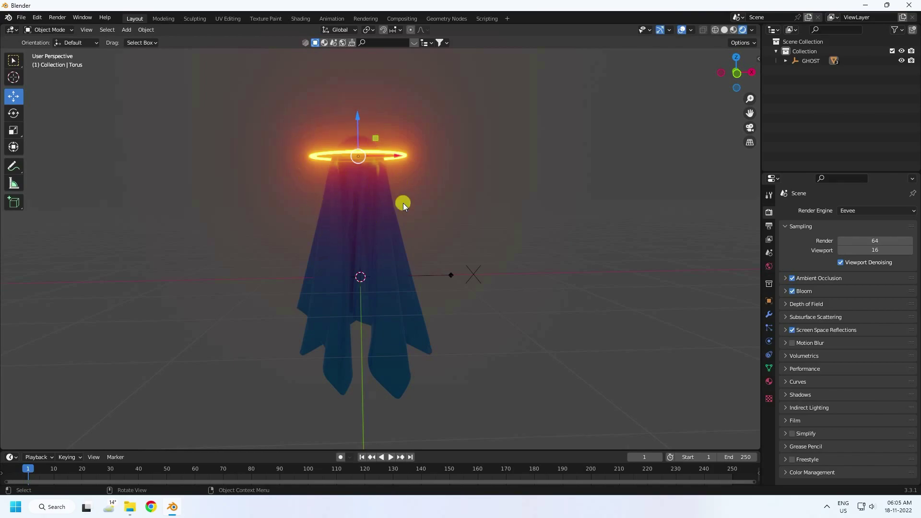
middle_drag(403, 203, 370, 193)
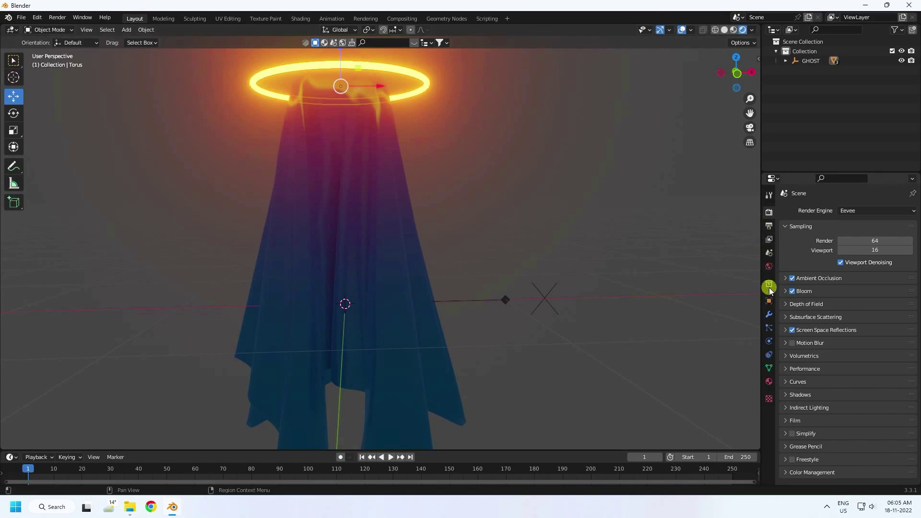
Set the world background color to black, and switch the viewport to Material Preview shading.
click(768, 266)
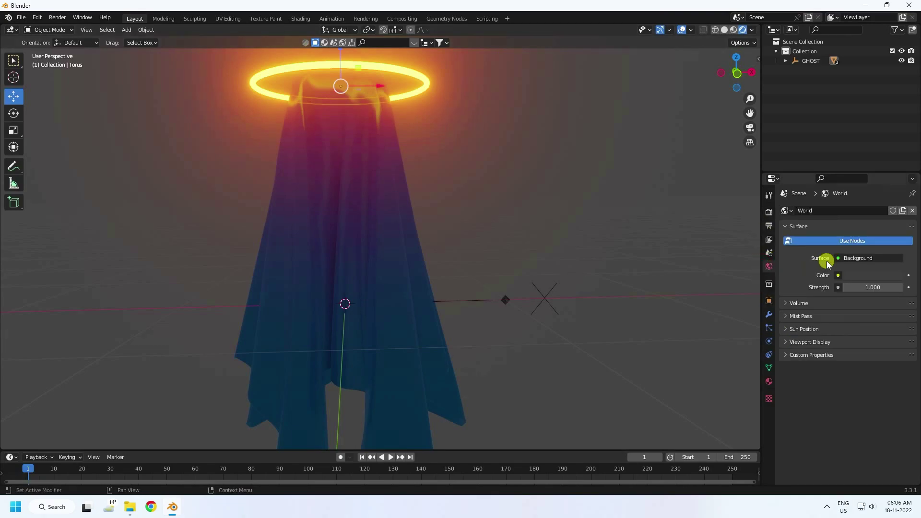
click(853, 275)
drag(896, 192, 896, 208)
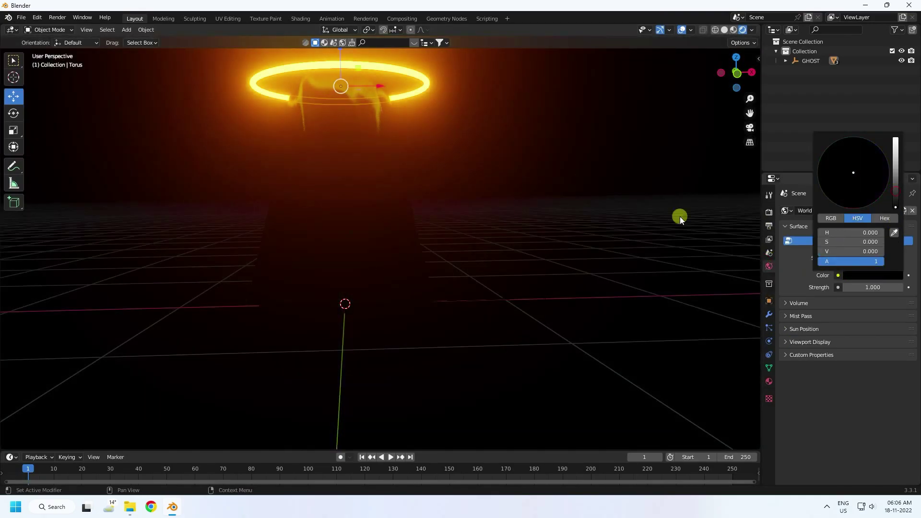
mouse_move(482, 212)
middle_down()
mouse_move(404, 287)
mouse_move(359, 214)
middle_up()
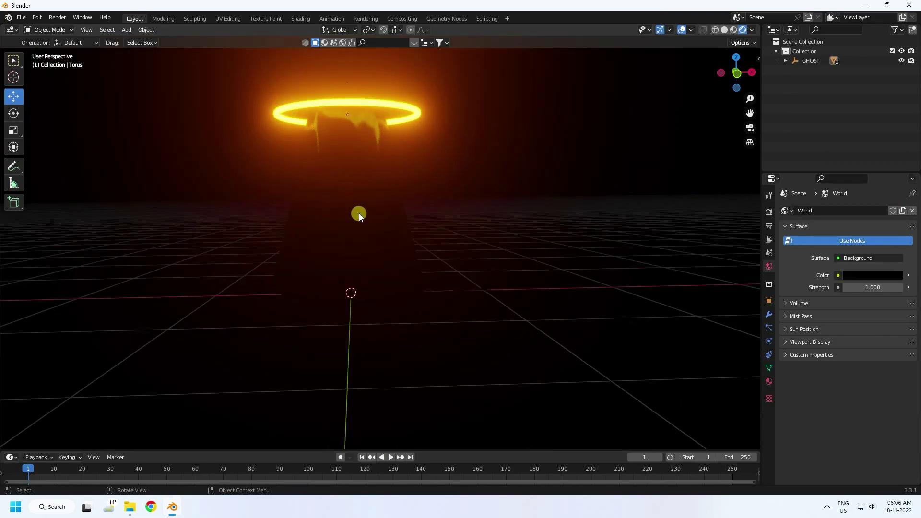
click(734, 30)
scroll(500, 216, down, 3)
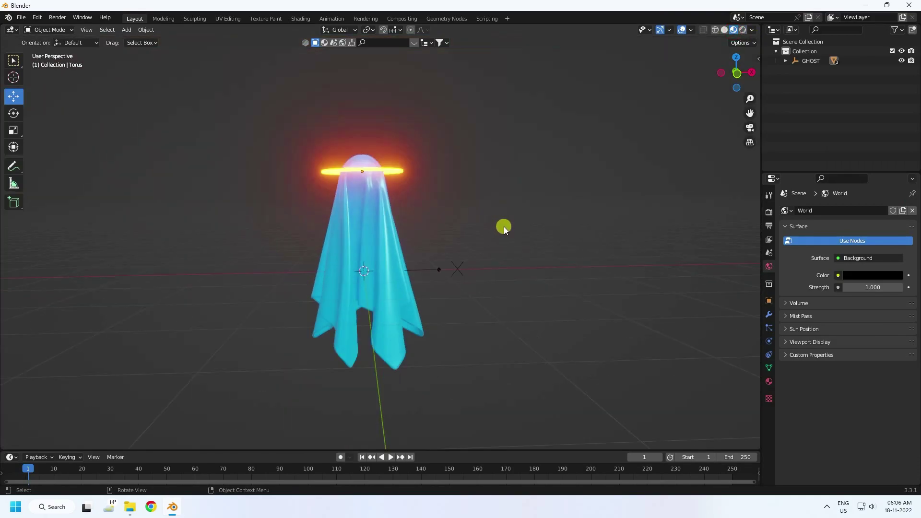
Duplicate the whole GHOST hierarchy twice and place one copy on each side of the original along X.
click(811, 61)
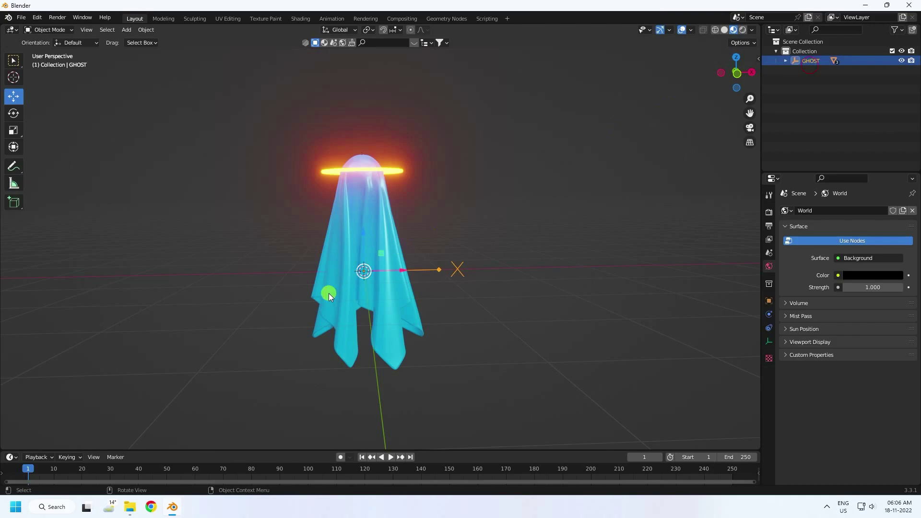
right_click(814, 60)
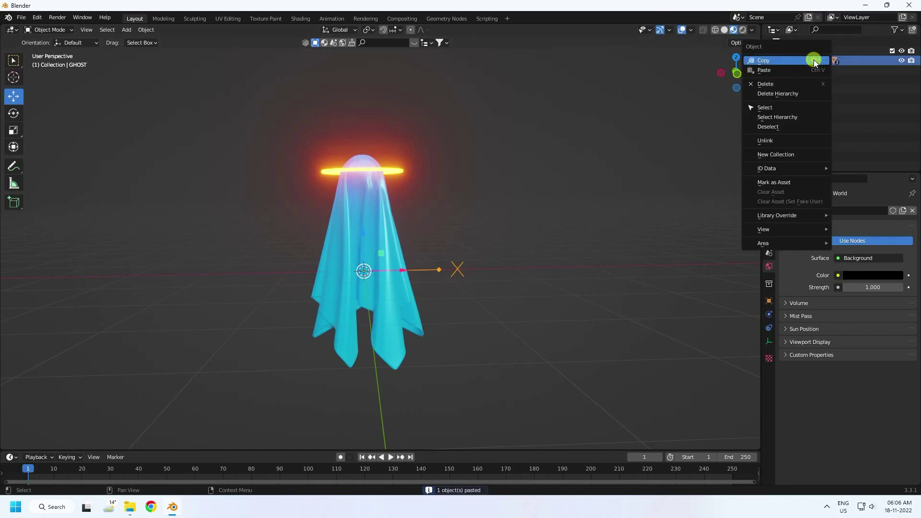
click(778, 117)
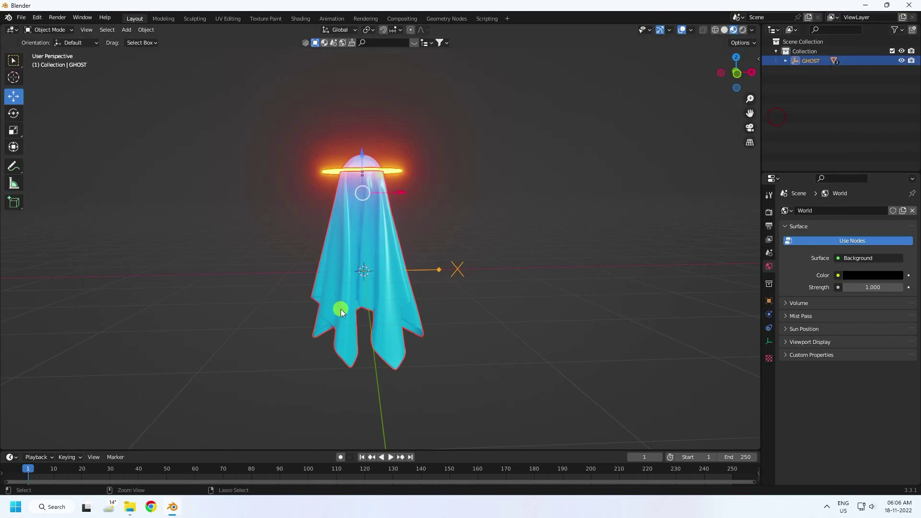
key(ctrl+c)
key(ctrl+v)
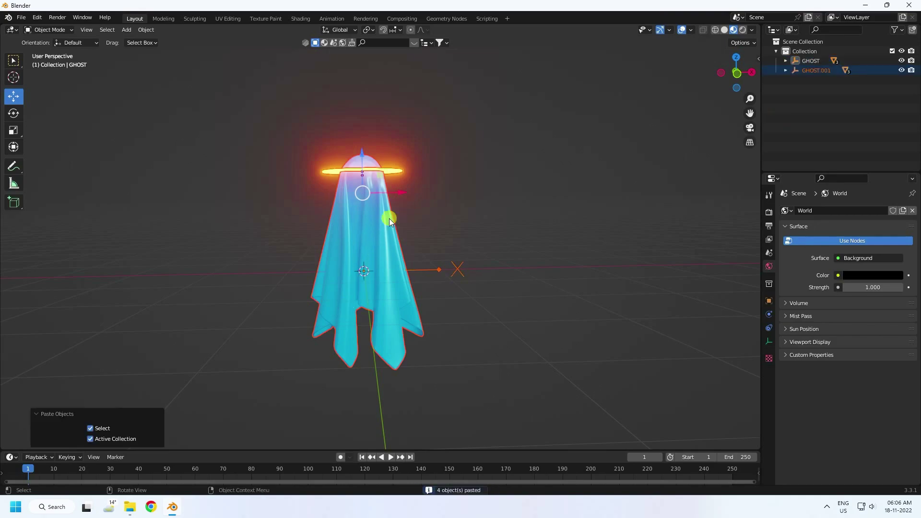
drag(396, 194, 531, 195)
key(ctrl+v)
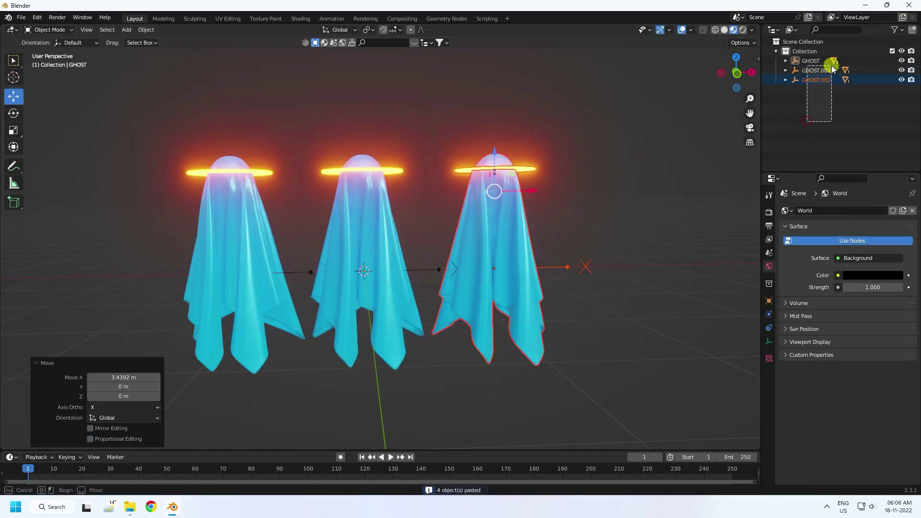
Move the two ghost copies GHOST.001 and GHOST.002 back 1.6791 m along Y behind the original.
ctrl+click(802, 73)
middle_drag(494, 216, 404, 240)
drag(404, 240, 516, 232)
middle_drag(517, 232, 473, 186)
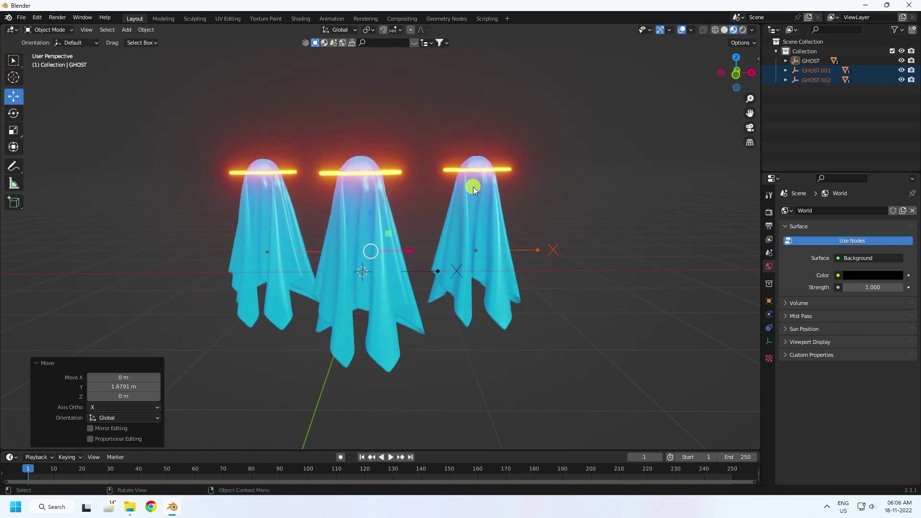
Select the original ghost along with its two copies and raise all three 1.7646 m along Z.
ctrl+click(812, 61)
scroll(374, 253, down, 1)
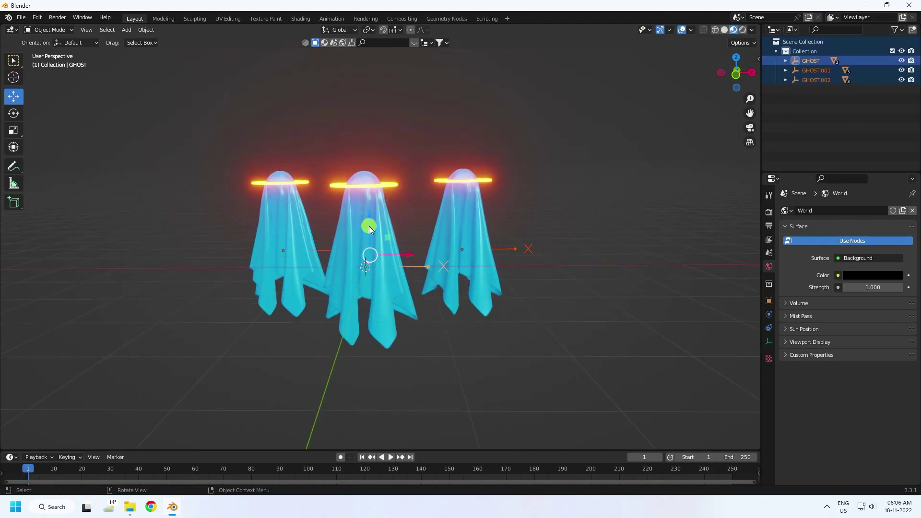
drag(369, 229, 395, 133)
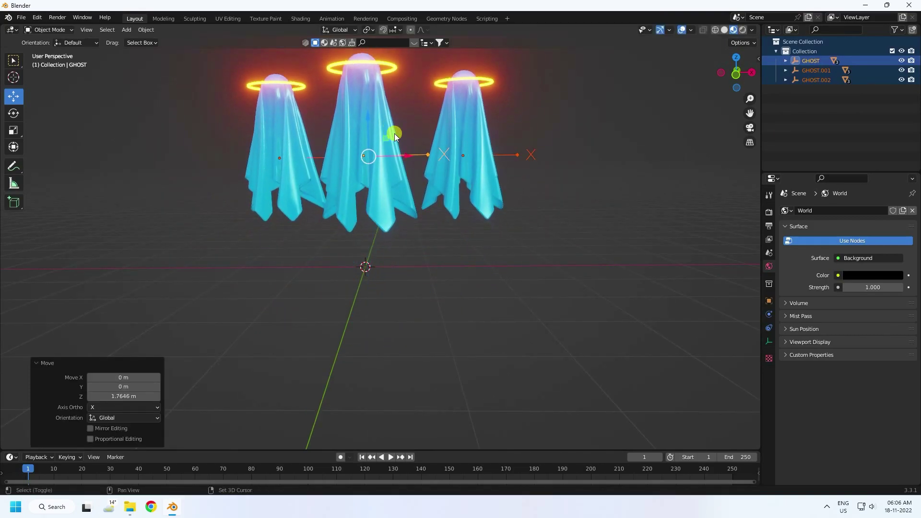
shift+middle_drag(394, 133, 412, 208)
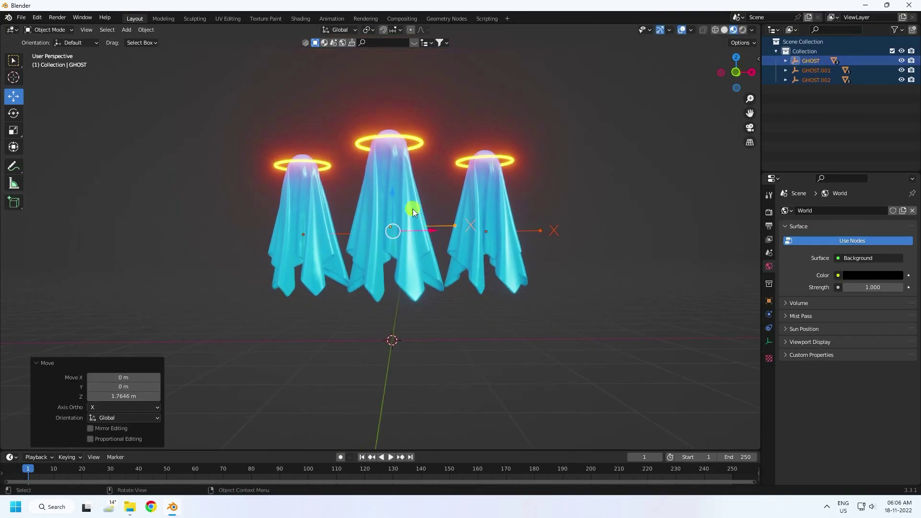
click(431, 162)
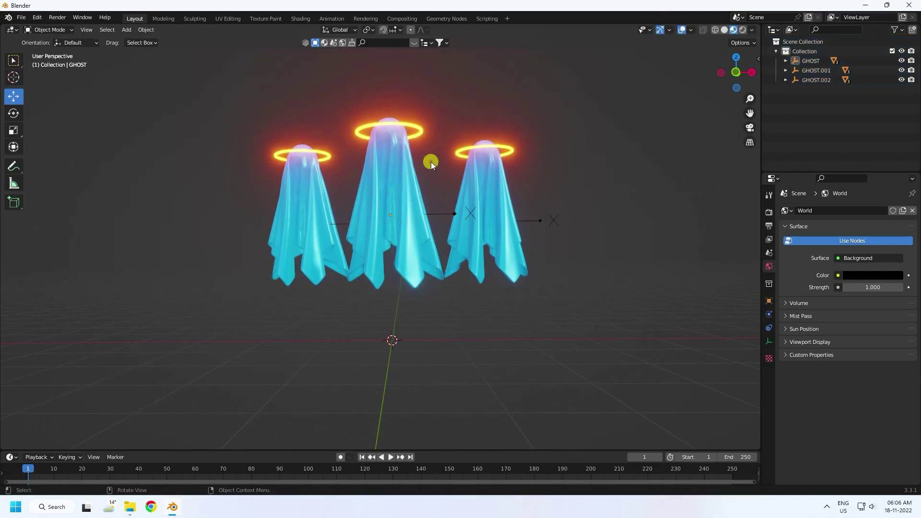
Add a plane below the ghosts and scale it up uniformly by 4.312 and again by 1.451.
scroll(413, 177, up, 1)
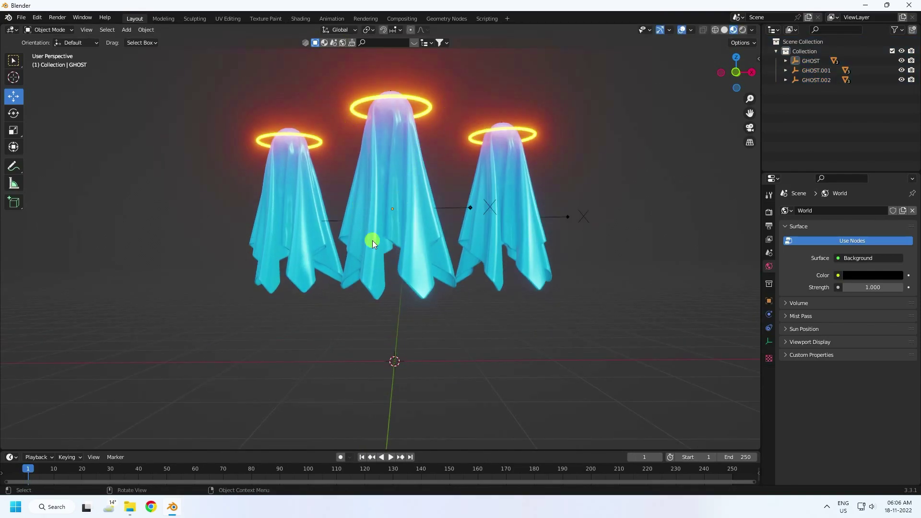
click(126, 29)
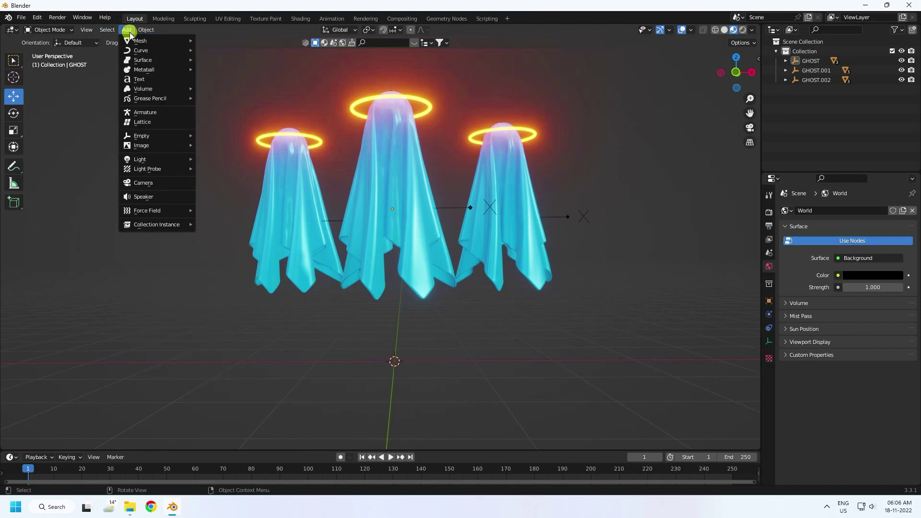
mouse_move(136, 43)
click(249, 41)
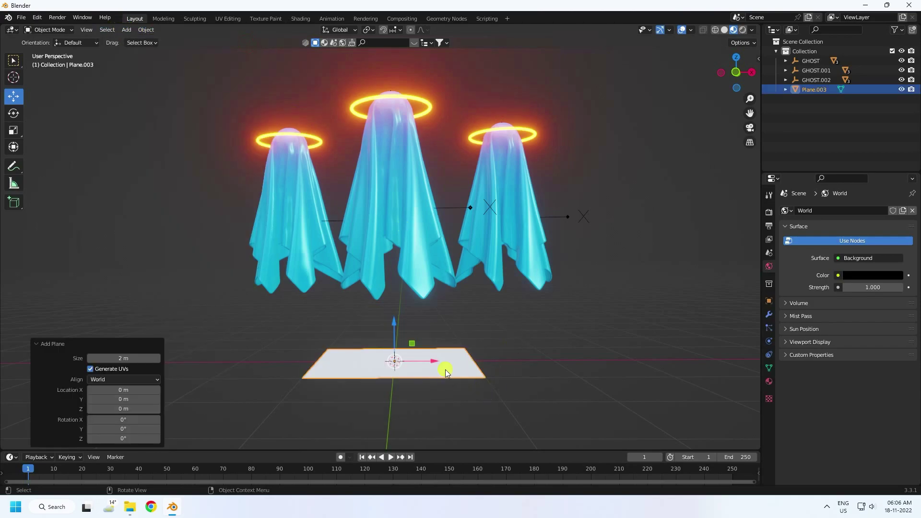
key(s)
click(579, 307)
middle_drag(435, 294, 364, 341)
key(s)
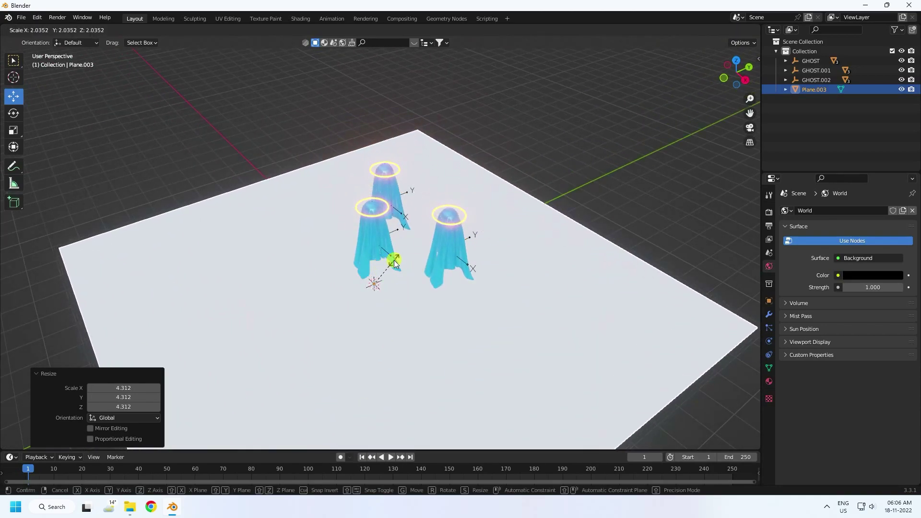
click(70, 159)
Stretch the floor plane along Y with the Scale tool and move it 4.3679 m along Y.
click(13, 130)
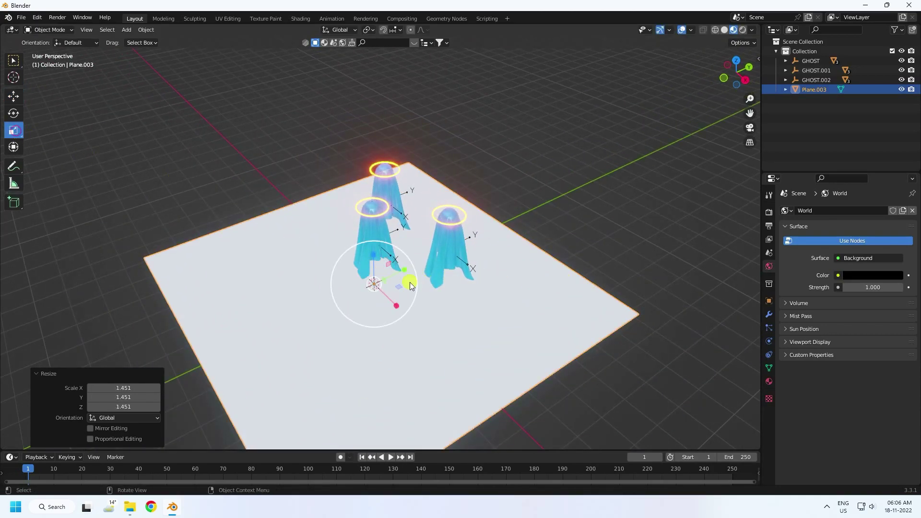
drag(411, 282, 495, 230)
click(13, 96)
middle_drag(453, 222, 502, 193)
Add a camera in front of the ghosts at Y -5.9375 m and Z 1.9587 m, and save the file as TT.blend.
click(126, 29)
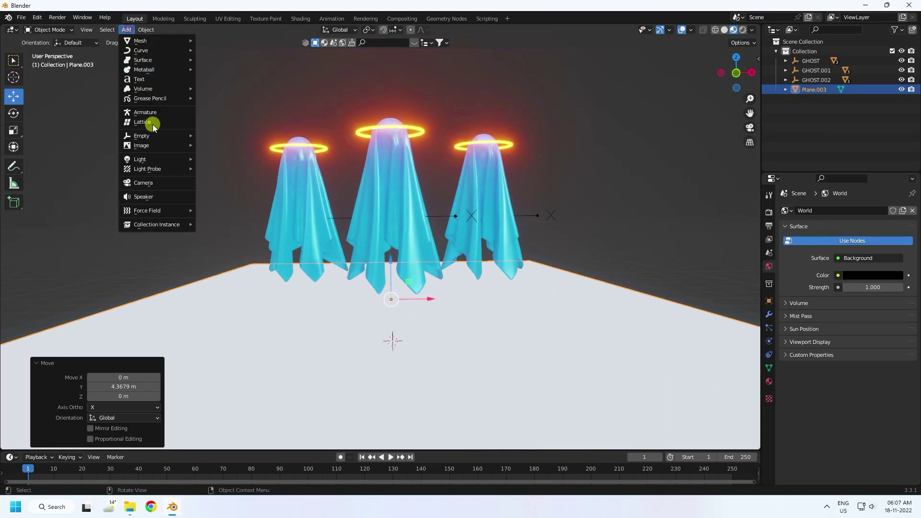
click(156, 183)
middle_drag(152, 181, 370, 291)
drag(365, 287, 555, 183)
key(ctrl+s)
click(828, 307)
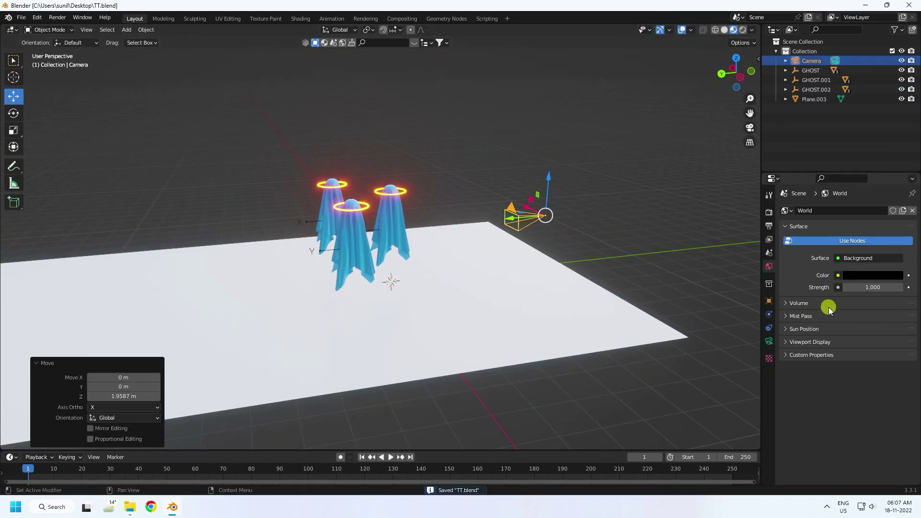
Set the camera's rotation to X 90°, Y 0° and Z 0°, and deselect it.
click(769, 301)
click(868, 272)
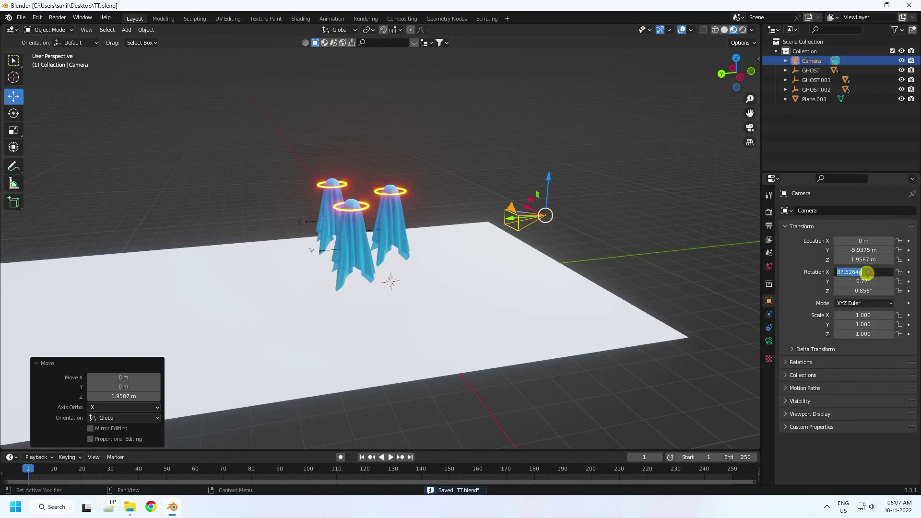
text(90)
key(Tab)
text(0)
key(Tab)
text(0)
key(Return)
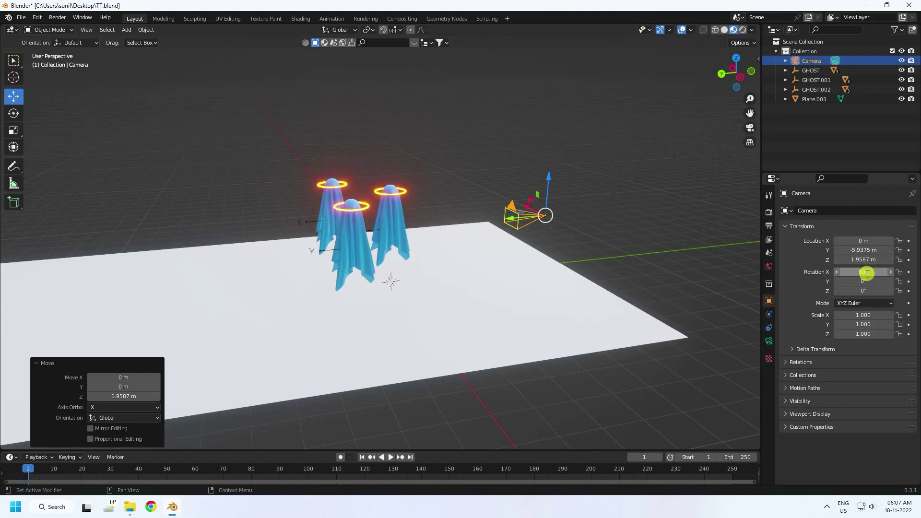
click(709, 269)
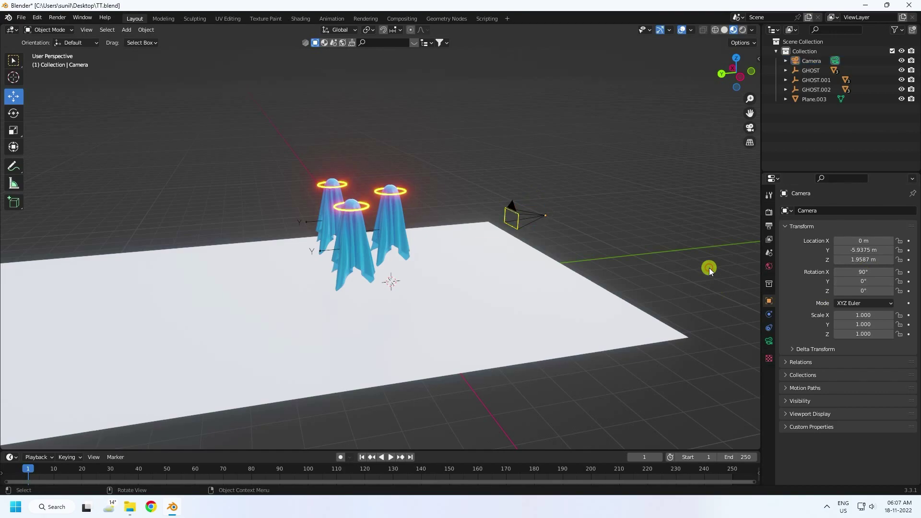
Look through the camera and pull it back to Y -10.017 m, undoing a trial tilt around X.
key(KP_0)
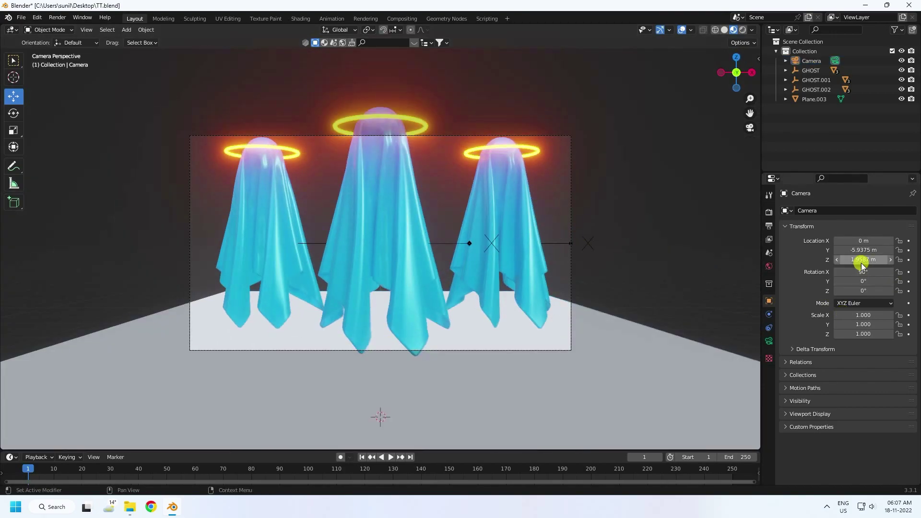
drag(868, 251, 664, 297)
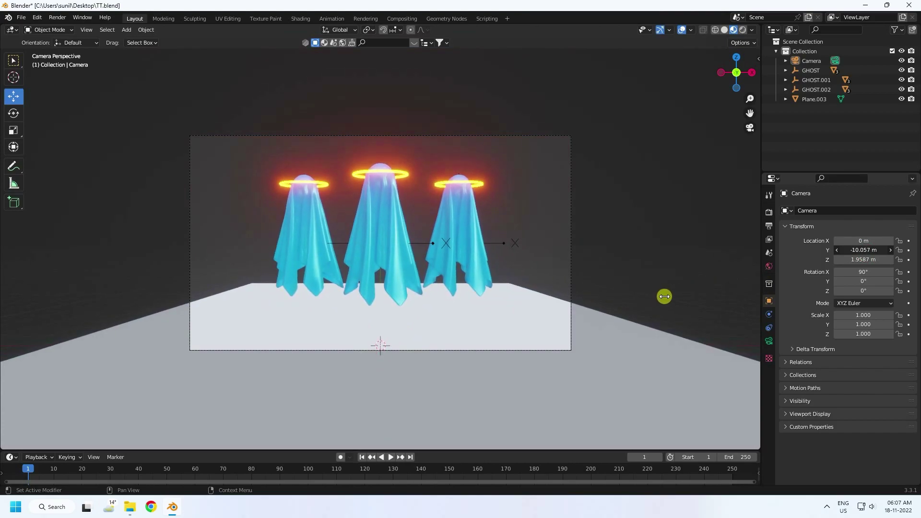
mouse_move(864, 272)
mouse_down()
mouse_move(843, 274)
mouse_move(880, 265)
mouse_up()
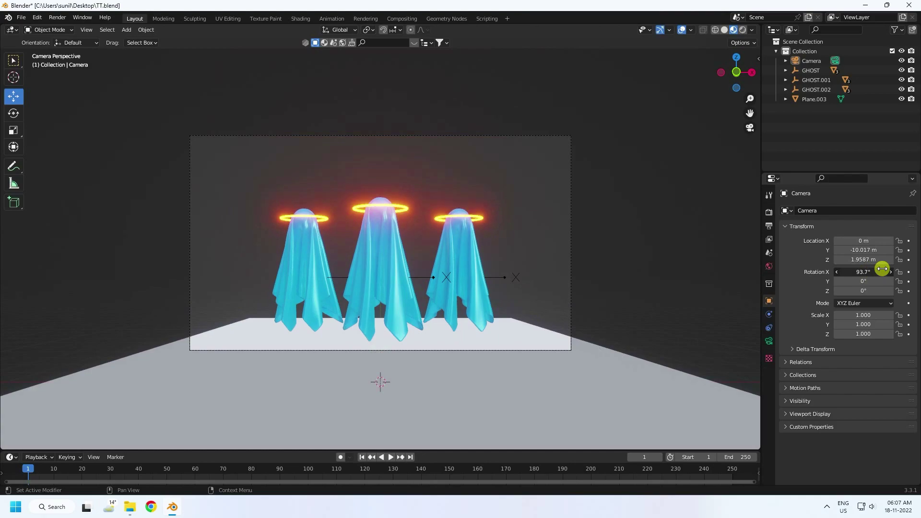
key(ctrl+z)
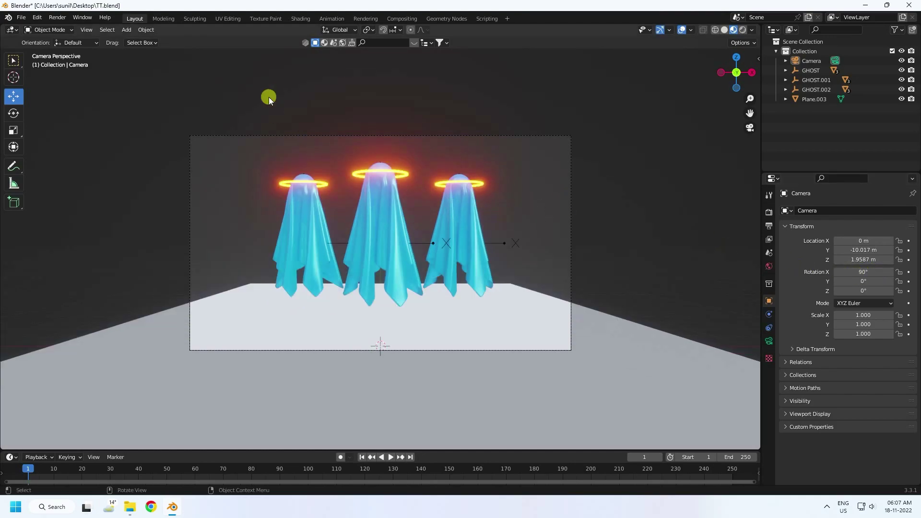
key(Home)
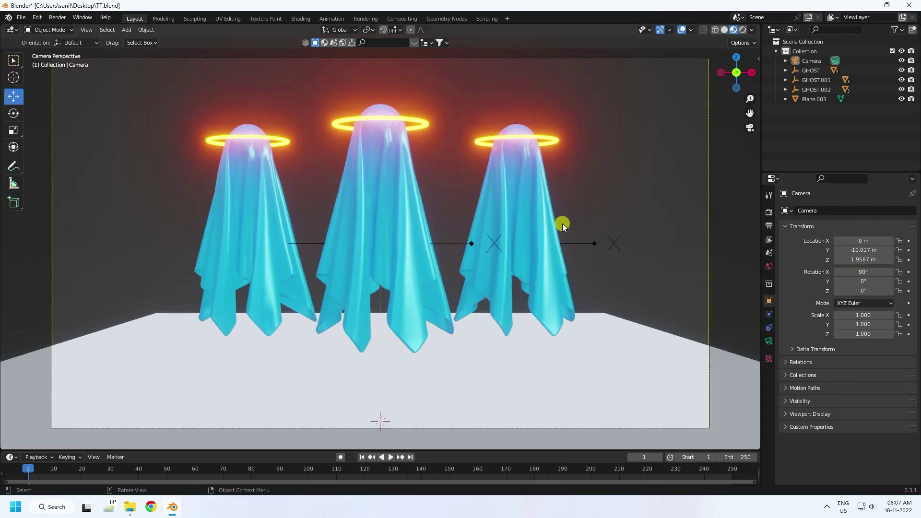
Add a Landscape mesh at the world origin and apply the billow preset to it.
middle_drag(372, 197, 329, 184)
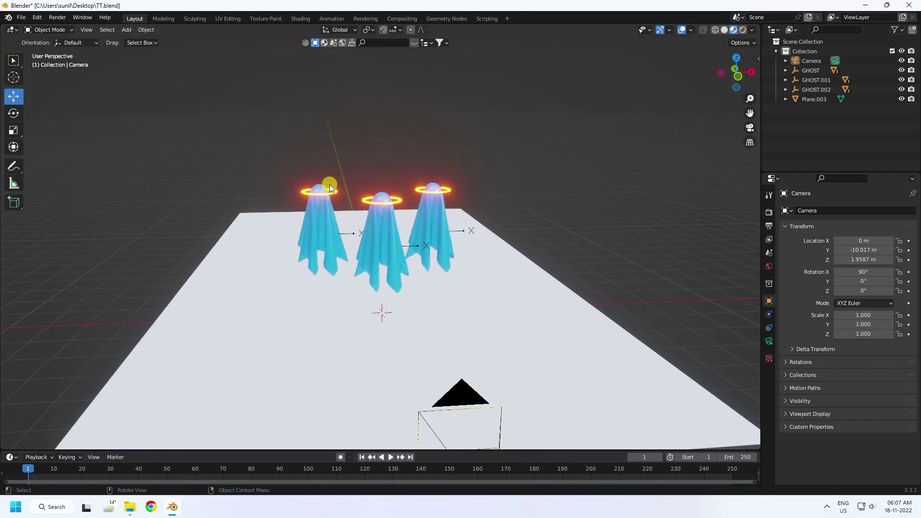
click(127, 30)
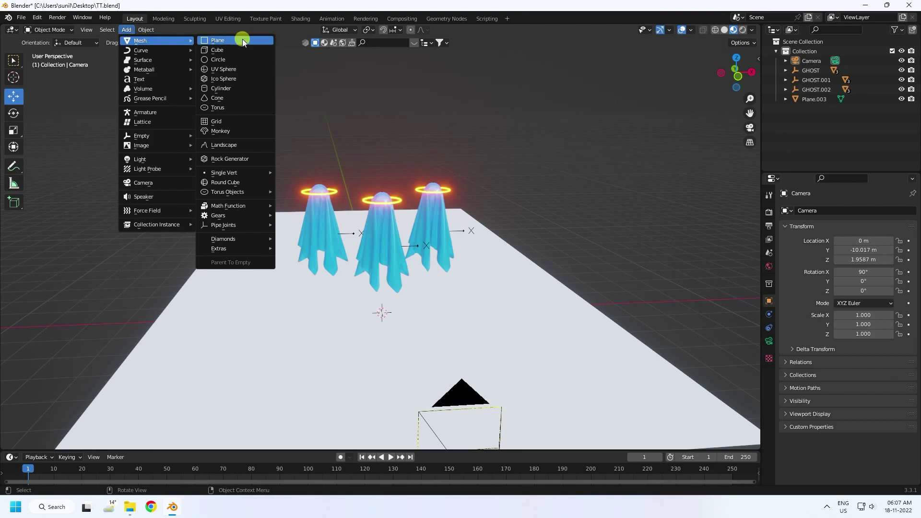
click(231, 147)
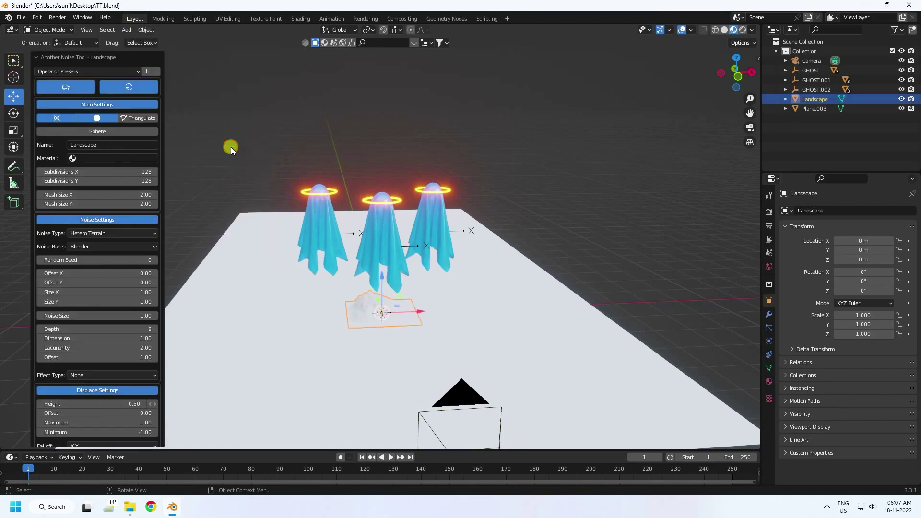
click(39, 72)
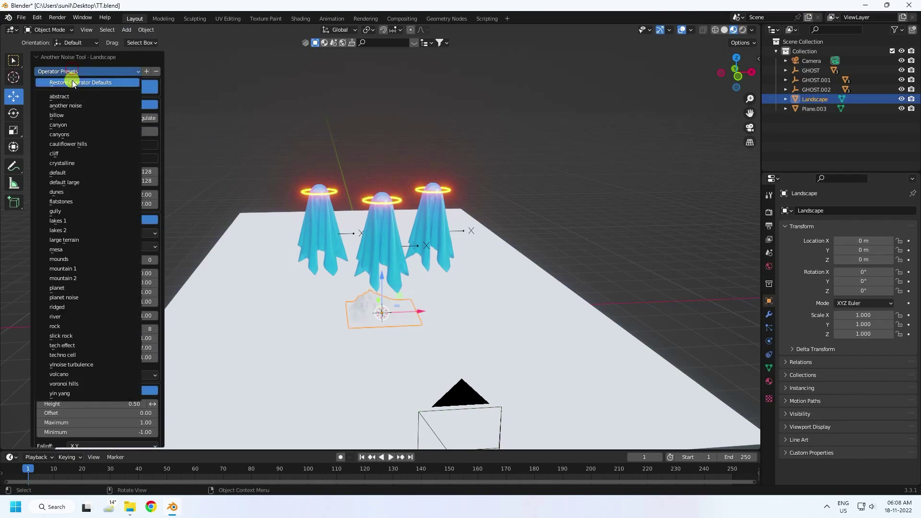
click(66, 117)
scroll(391, 335, up, 5)
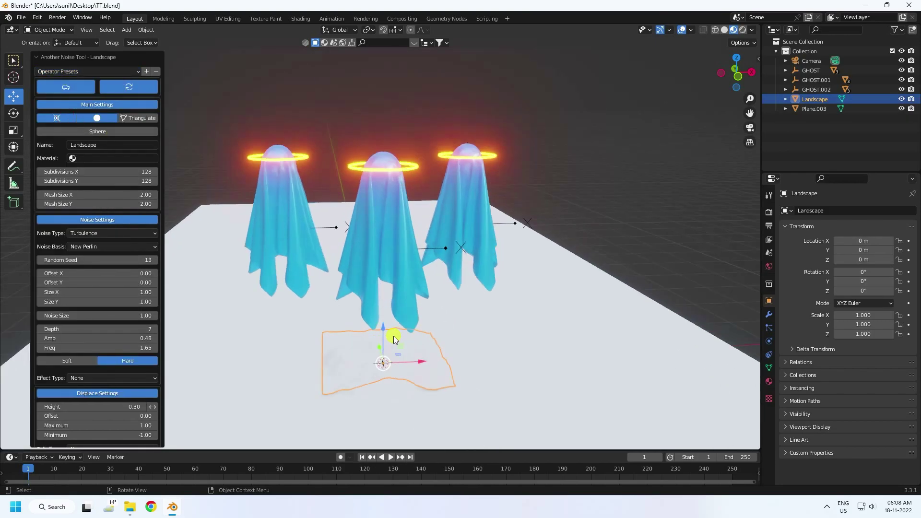
Turn on the Wireframe overlay and inspect the landscape's mesh, leaving it deselected.
click(691, 30)
click(642, 203)
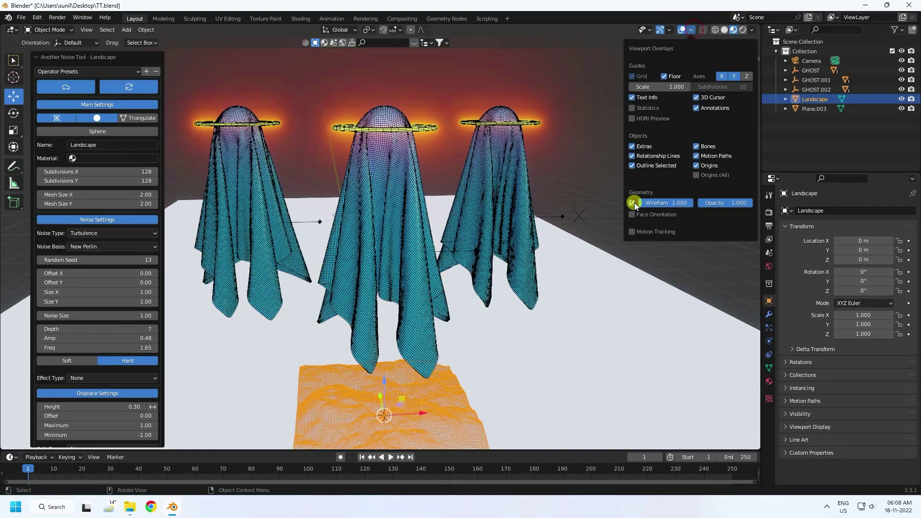
middle_drag(542, 247, 401, 247)
scroll(400, 247, down, 5)
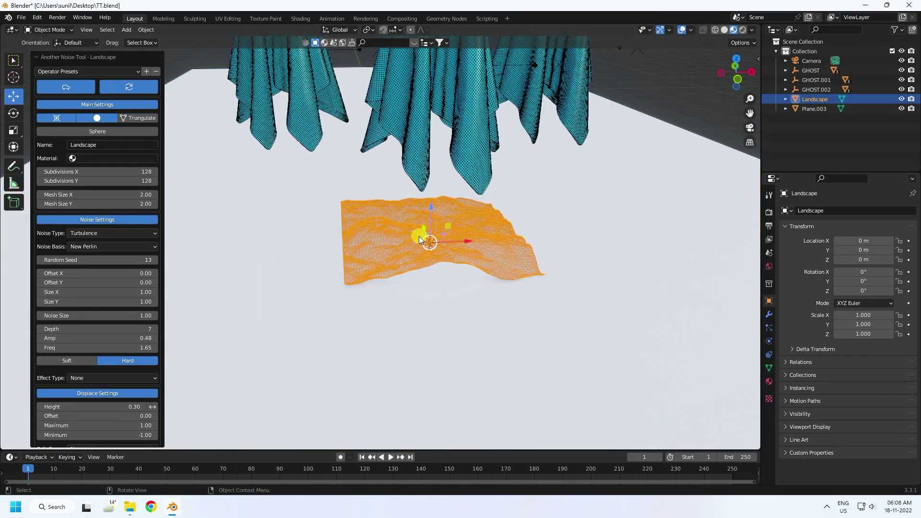
scroll(419, 236, down, 4)
click(181, 108)
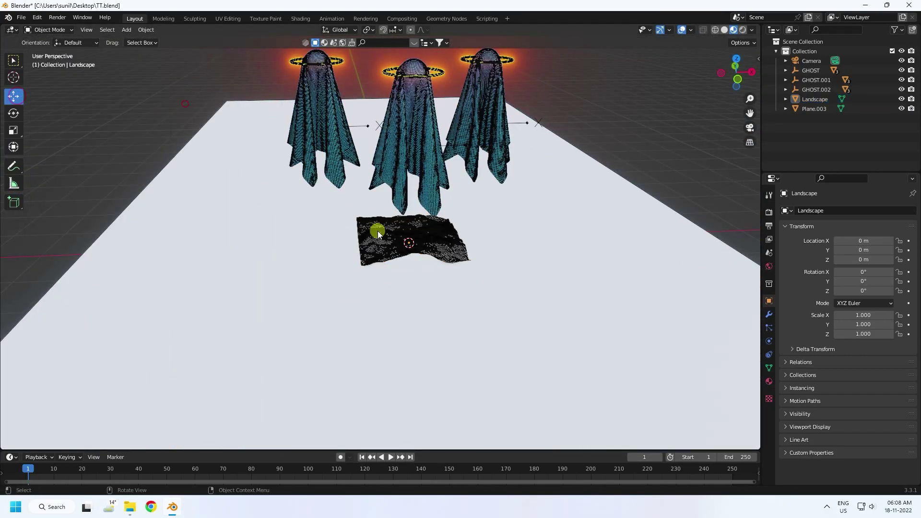
Move the landscape -4.8356 m along X and rotate it -90° around Y so it stands upright.
click(438, 243)
drag(444, 243, 200, 225)
click(13, 114)
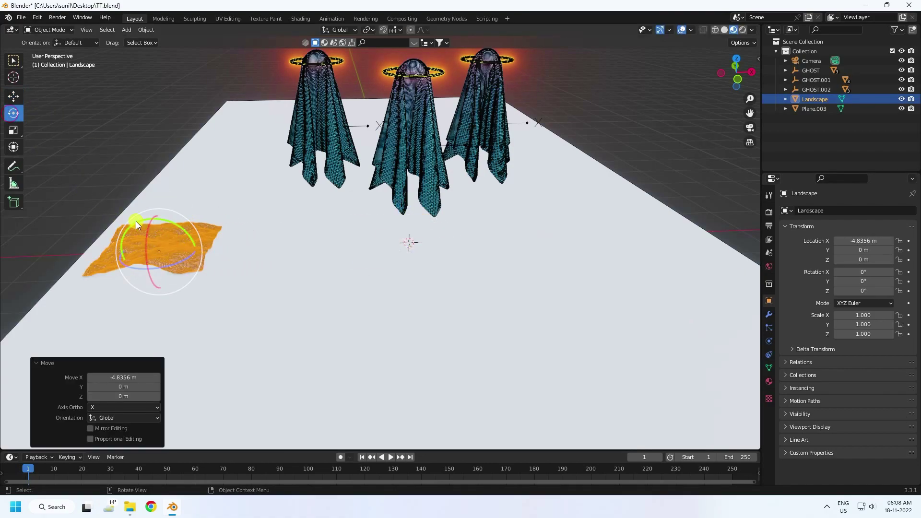
drag(136, 221, 127, 297)
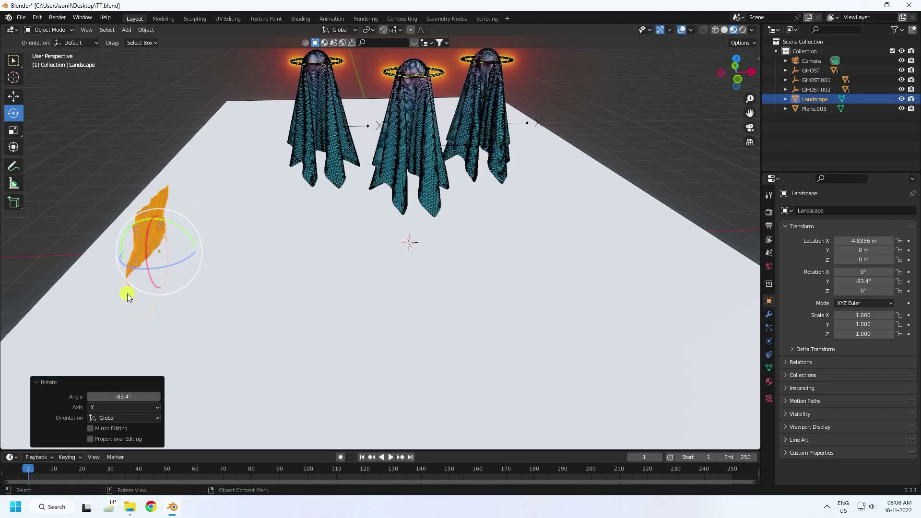
click(125, 396)
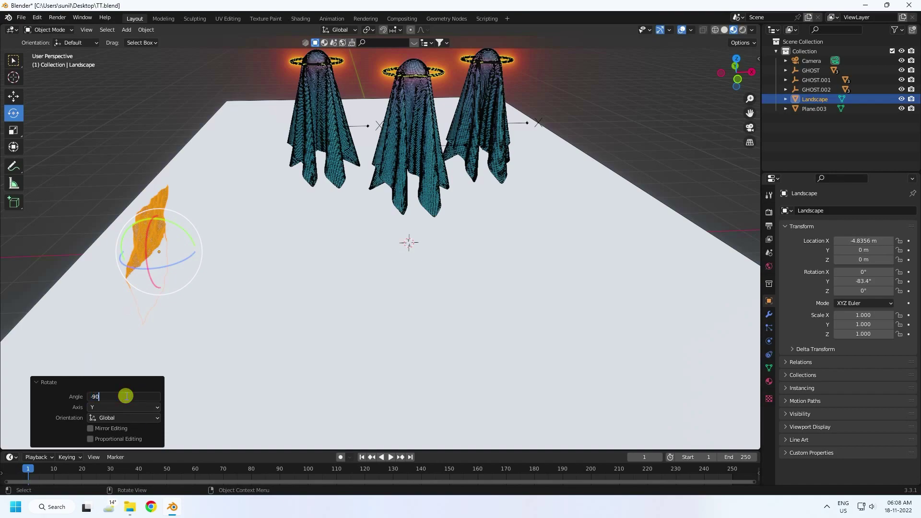
key(Return)
Scale the upright landscape uniformly by 5.761 and again by 1.073 to form a large wall.
click(13, 96)
middle_drag(165, 149, 201, 215)
key(s)
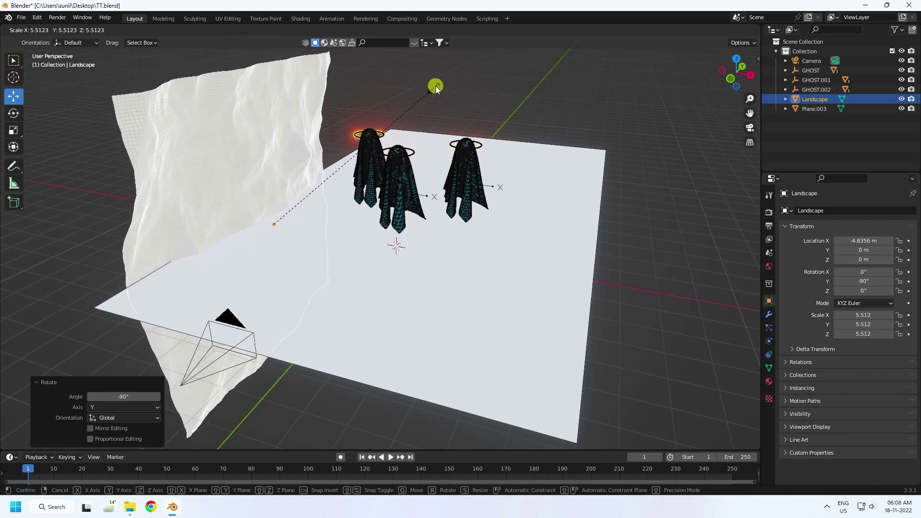
click(439, 81)
key(s)
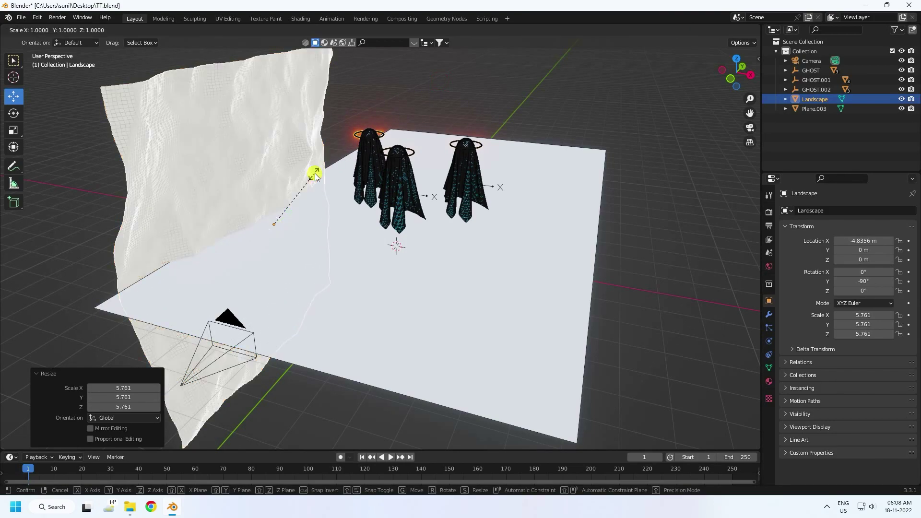
click(318, 170)
scroll(317, 177, down, 3)
Using the camera view, position the landscape wall beside the ghosts at X -4.4592 m, Y 5.9824 m and Z 1.4511 m.
middle_drag(308, 186, 257, 197)
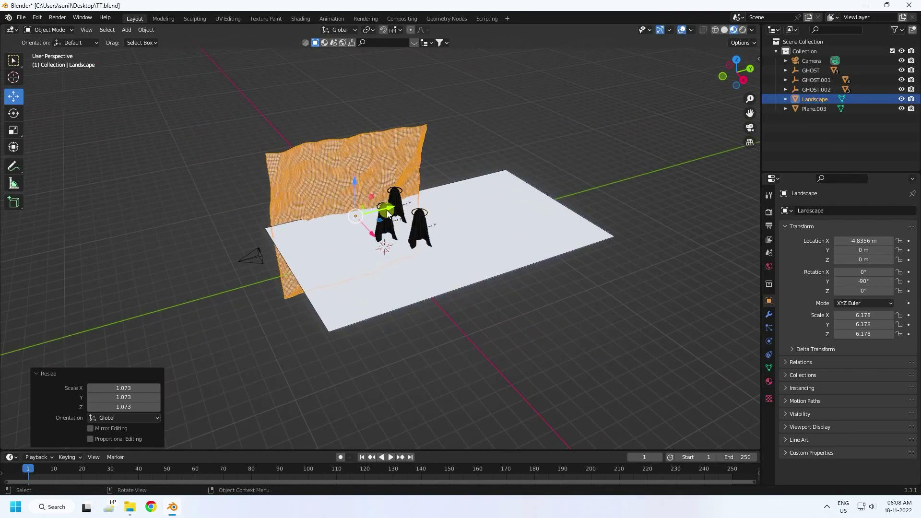
drag(390, 207, 456, 188)
key(KP_0)
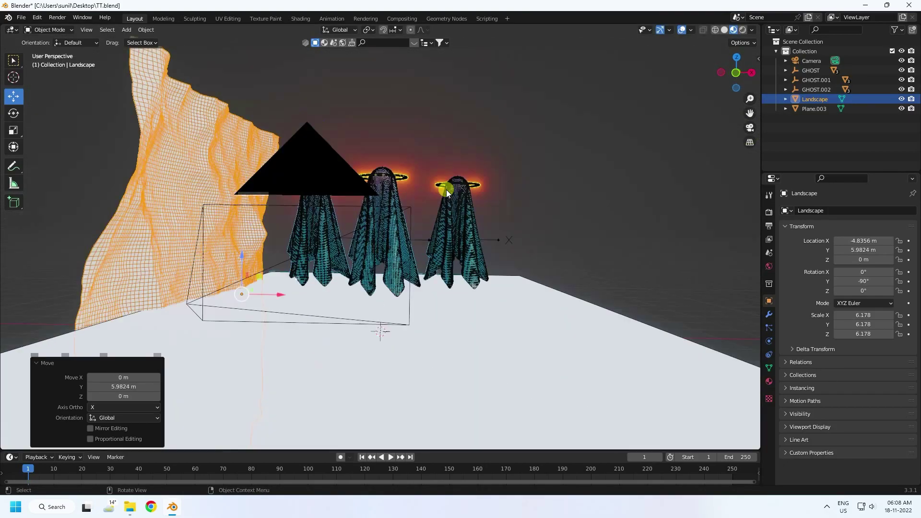
drag(189, 282, 243, 260)
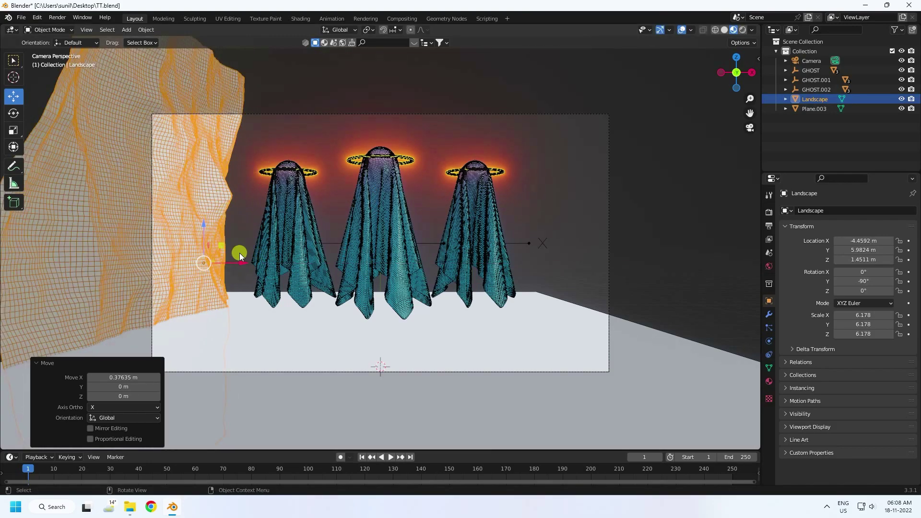
Move the landscape wall 1.0299 m along Y, check it through the camera, and turn off the Wireframe overlay.
middle_drag(240, 253, 240, 244)
middle_drag(288, 228, 303, 200)
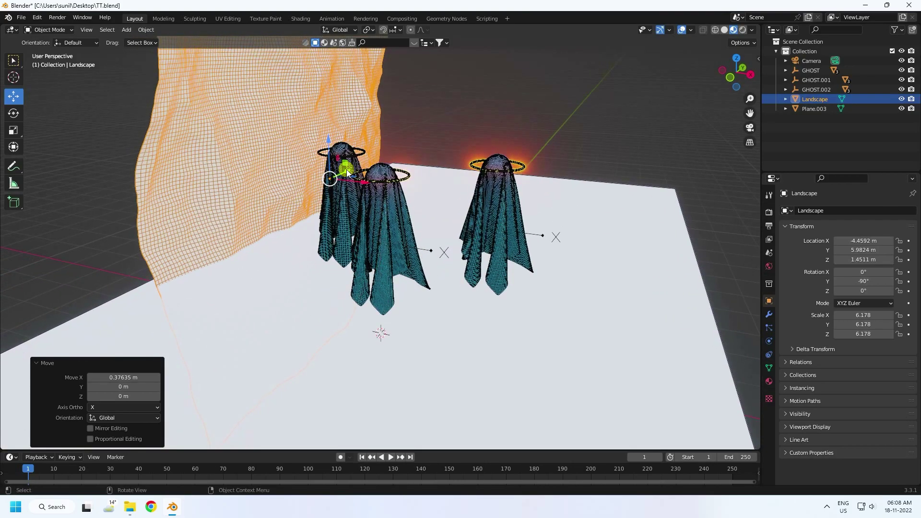
drag(347, 174, 364, 164)
key(KP_0)
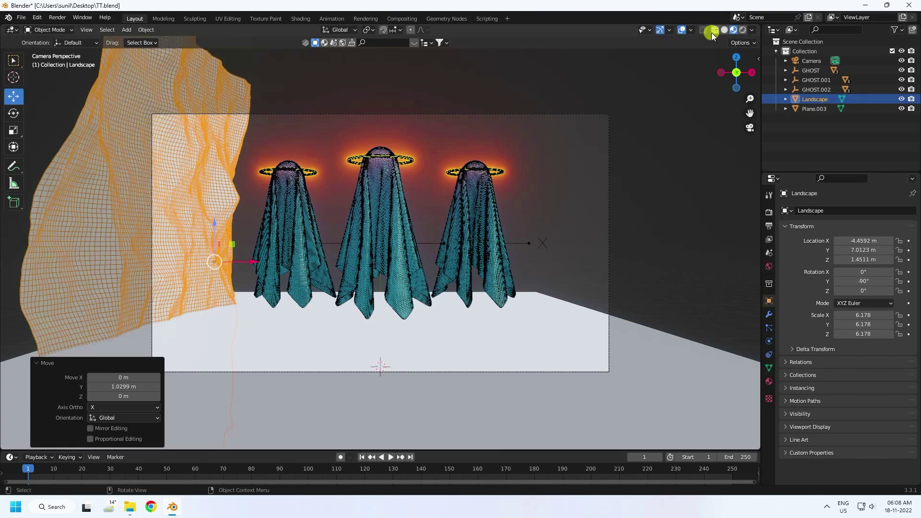
click(692, 30)
click(632, 203)
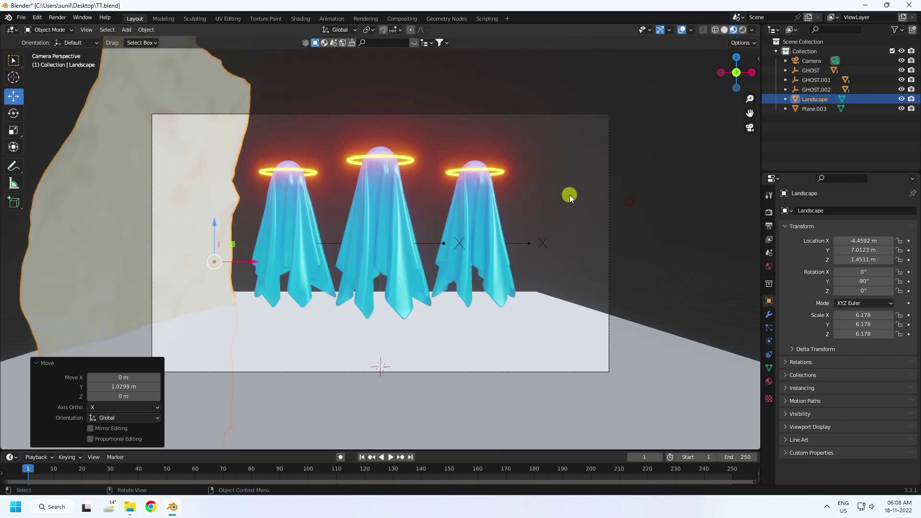
Copy and paste the landscape wall, moving the copy 10.348 m along X to the other side of the ghosts.
click(188, 164)
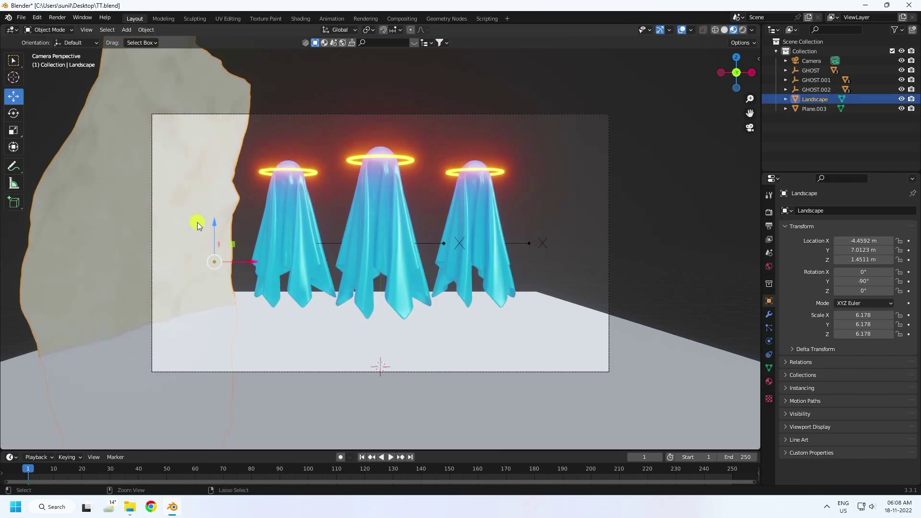
key(ctrl+c)
key(ctrl+v)
key(g)
key(x)
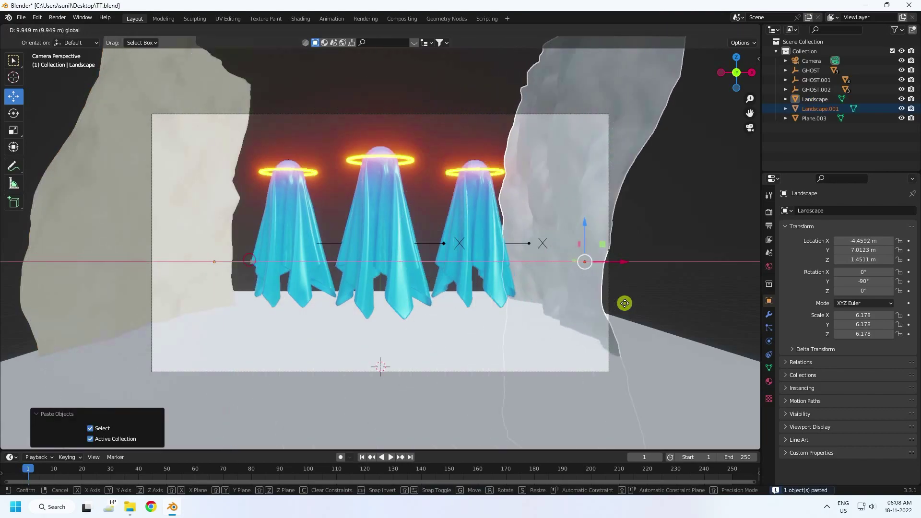
click(638, 304)
Rotate the copied wall 180° around Y, move it -1.7291 m along X, and deselect it.
click(14, 113)
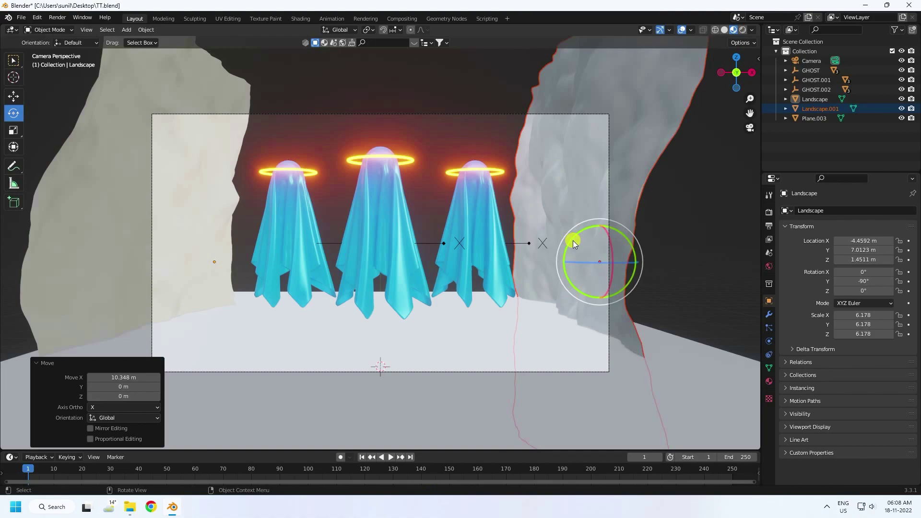
drag(573, 240, 632, 281)
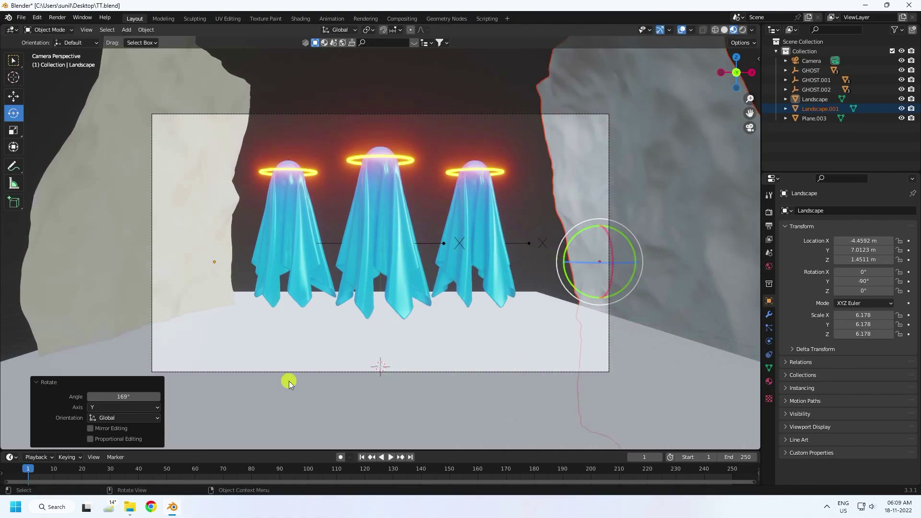
click(126, 396)
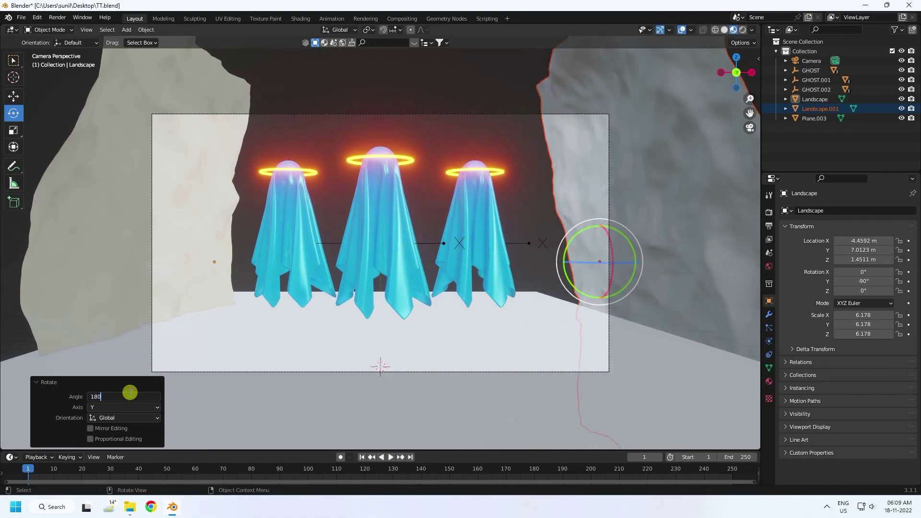
key(Return)
click(14, 96)
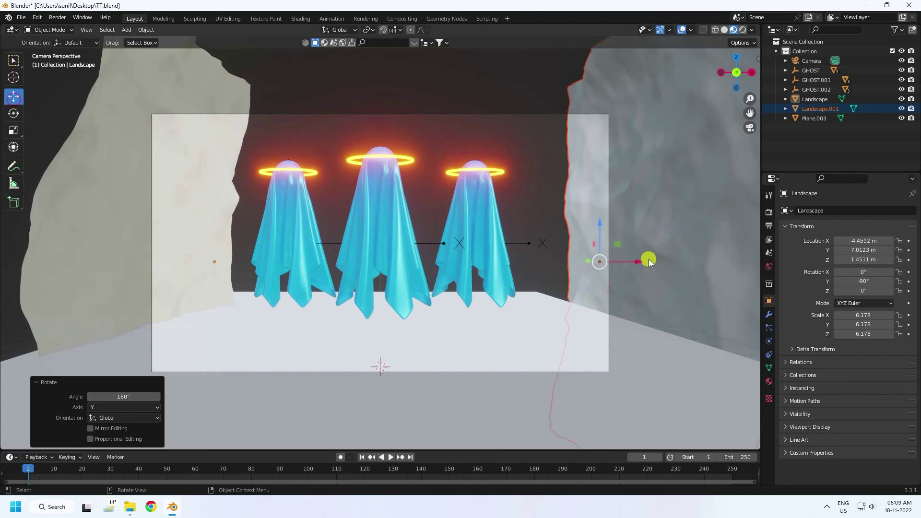
drag(643, 261, 576, 274)
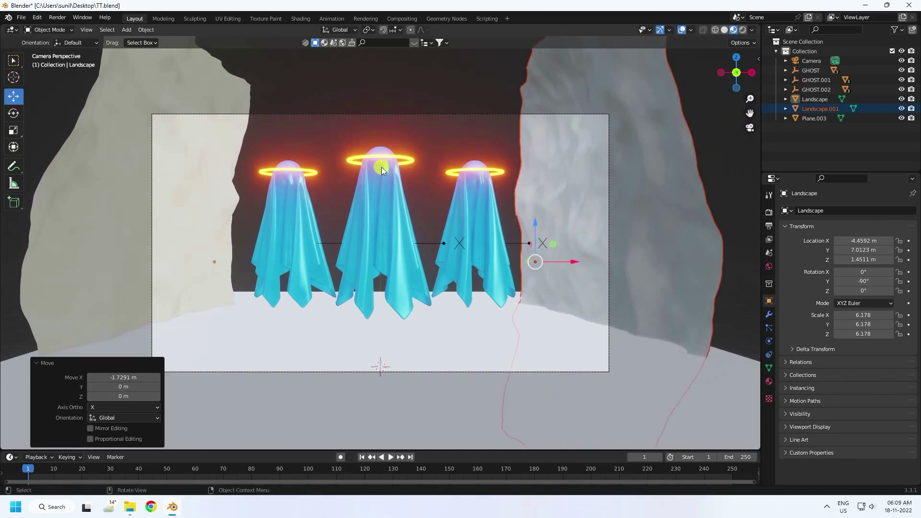
click(426, 154)
Copy and paste the original landscape wall and rotate the copy -90° around the Z axis.
middle_drag(426, 154, 392, 249)
scroll(369, 237, down, 5)
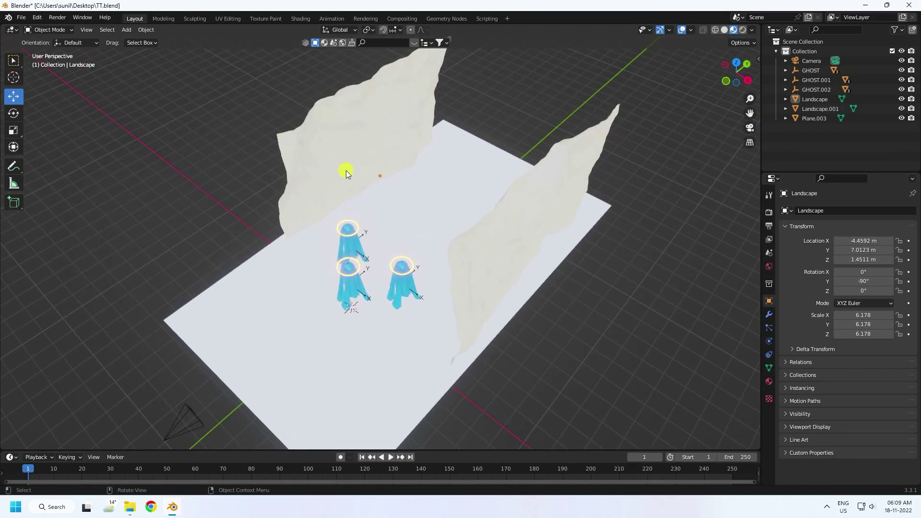
click(346, 170)
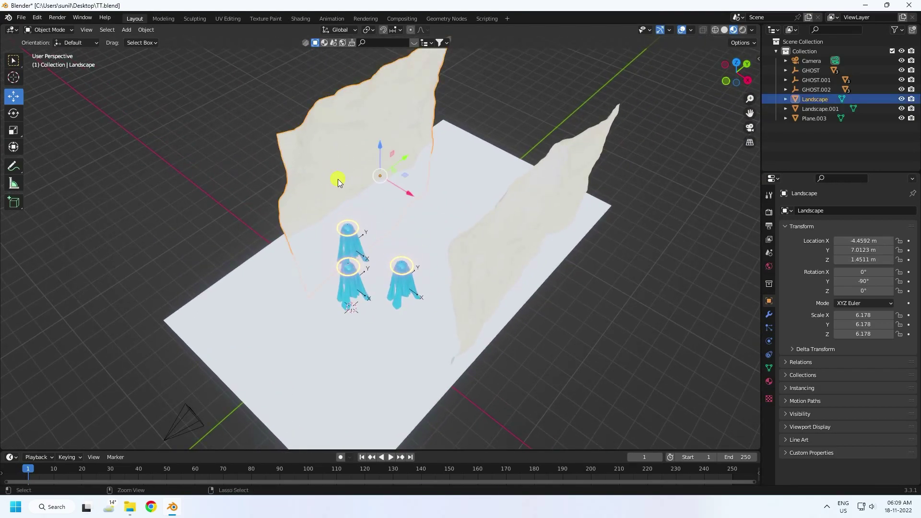
key(ctrl+c)
key(ctrl+v)
click(14, 112)
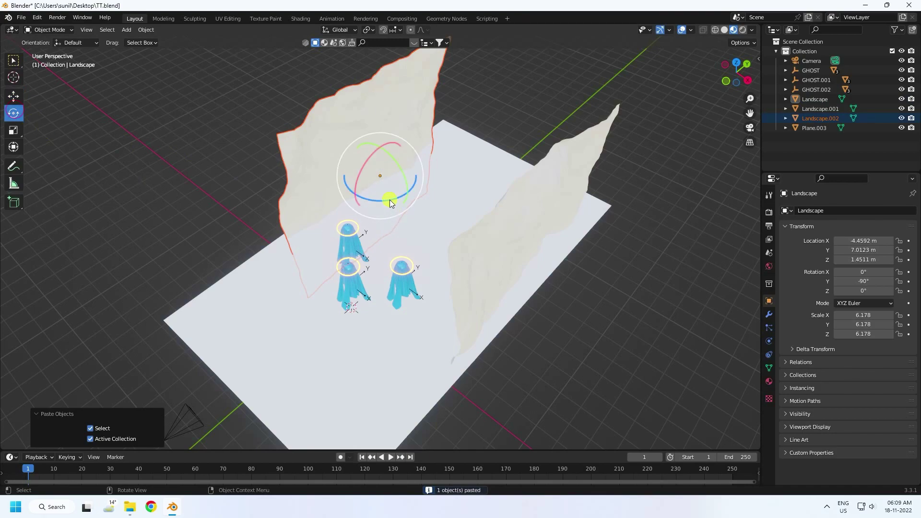
drag(390, 203, 308, 191)
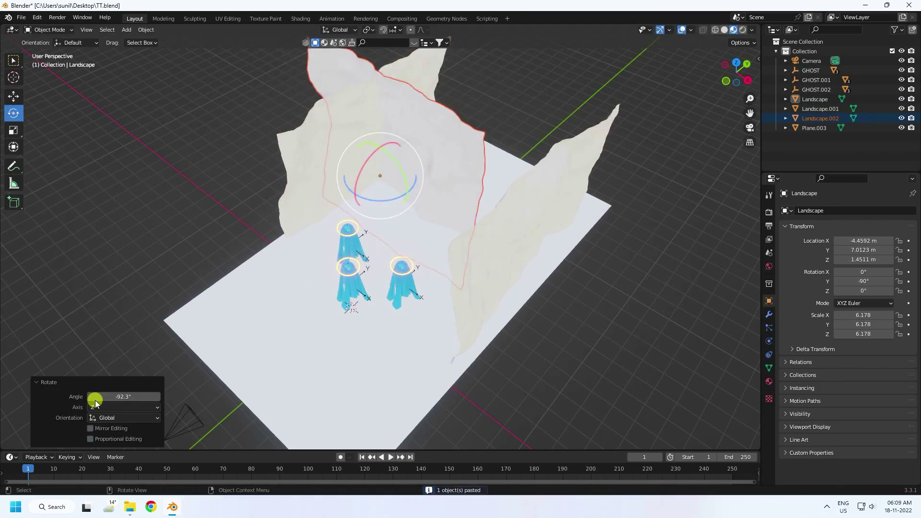
key(BackSpace)
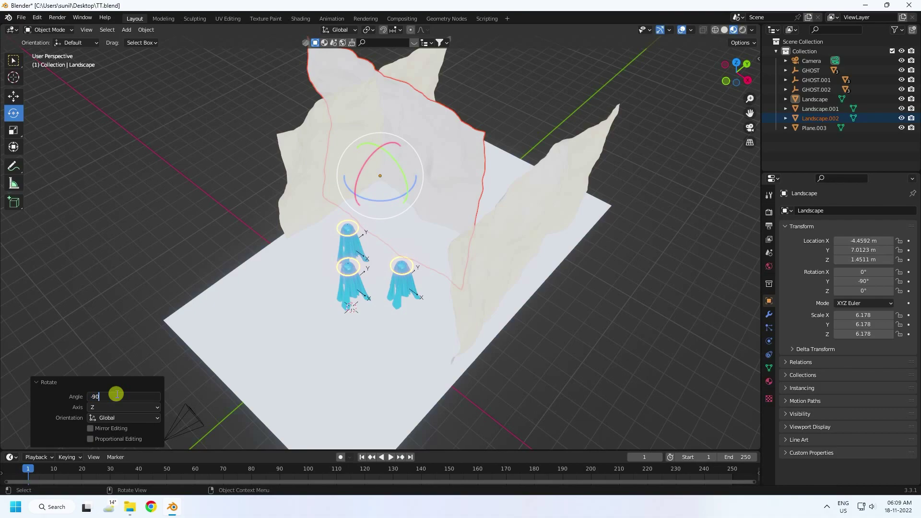
text(-90)
key(Return)
Move the rotated wall behind the ghosts by 4.242 m in X and 3.2977 m in Y, push it slightly farther along Y, and deselect it.
click(13, 96)
middle_drag(454, 212, 319, 154)
drag(302, 169, 398, 211)
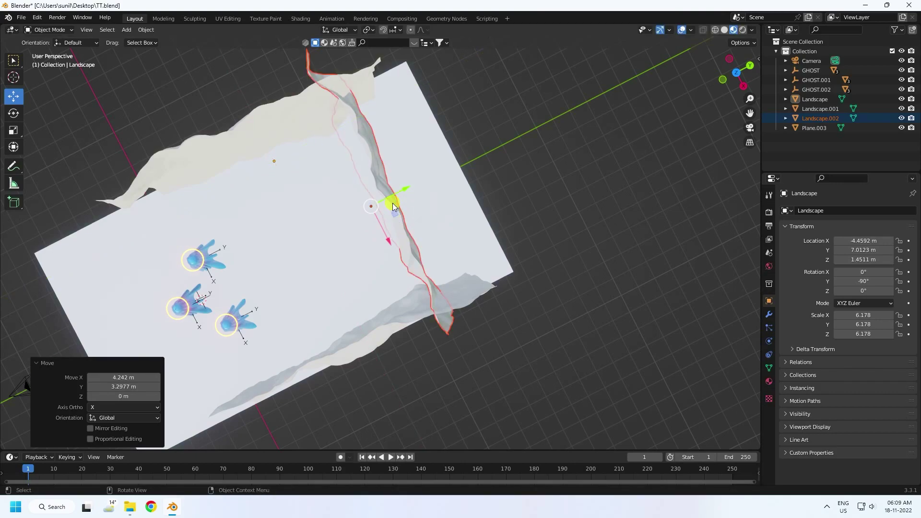
key(KP_0)
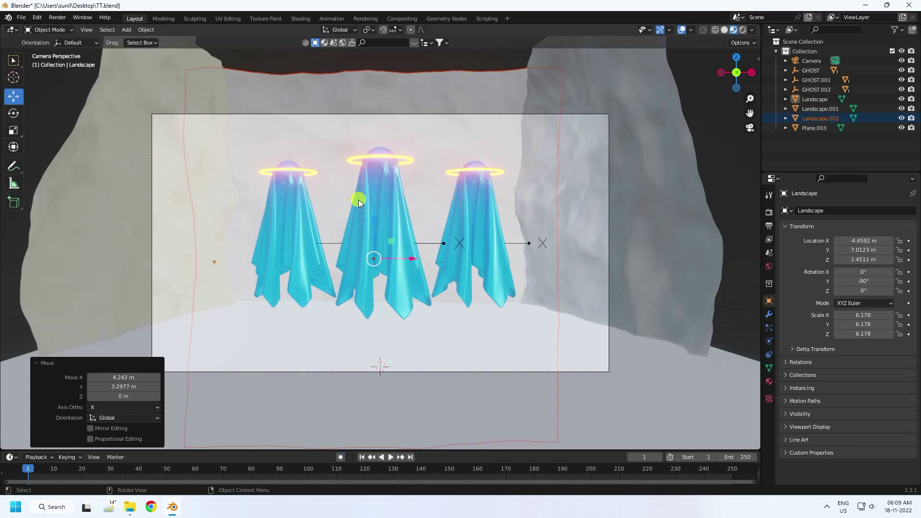
middle_drag(359, 200, 392, 240)
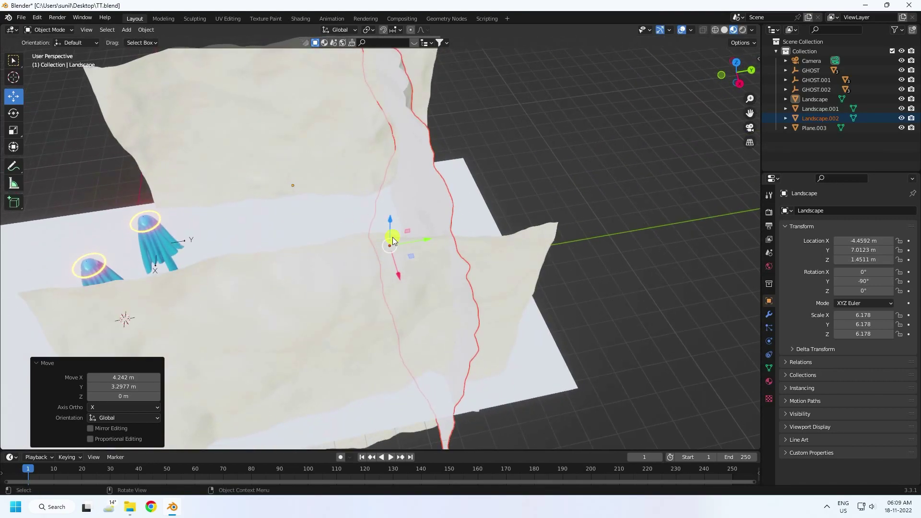
drag(428, 237, 448, 233)
click(425, 132)
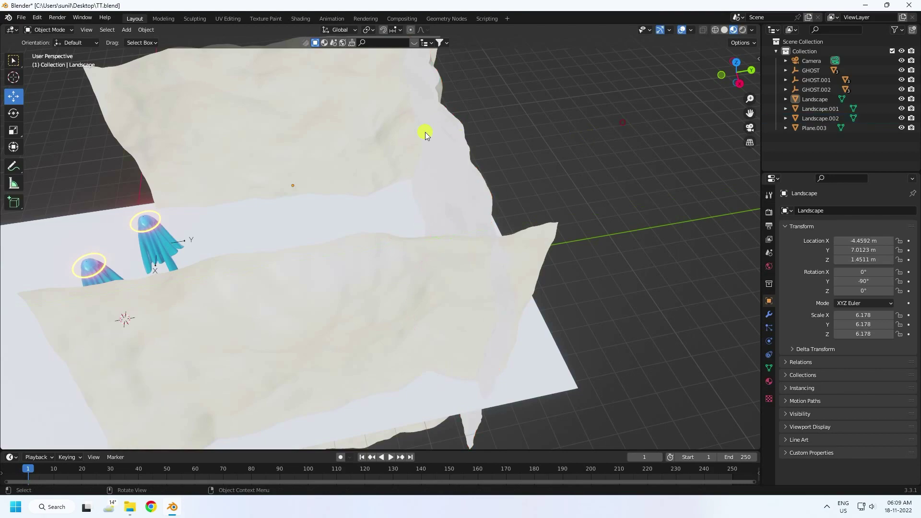
Add a Sapling Tree Gen curve to the scene and view it from the front with the ghosts.
click(127, 30)
mouse_move(171, 48)
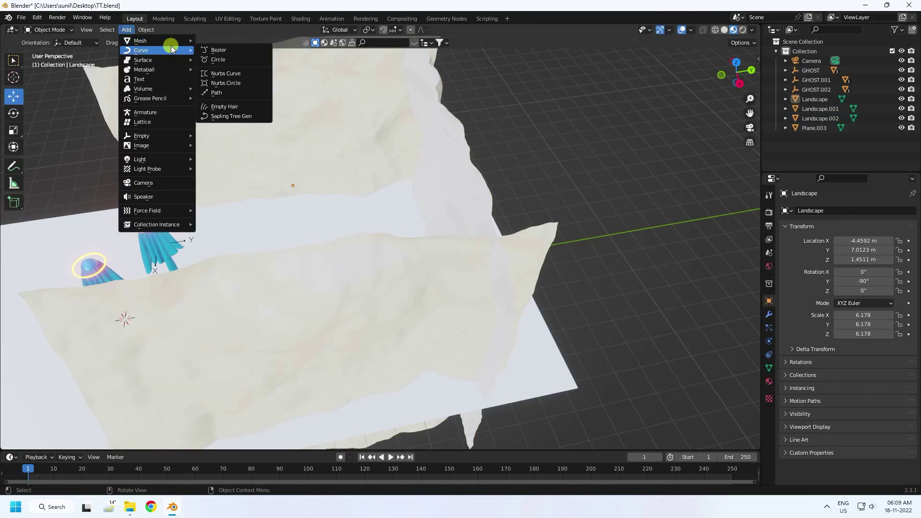
click(239, 117)
middle_drag(309, 164, 416, 134)
scroll(365, 235, up, 6)
scroll(465, 185, down, 5)
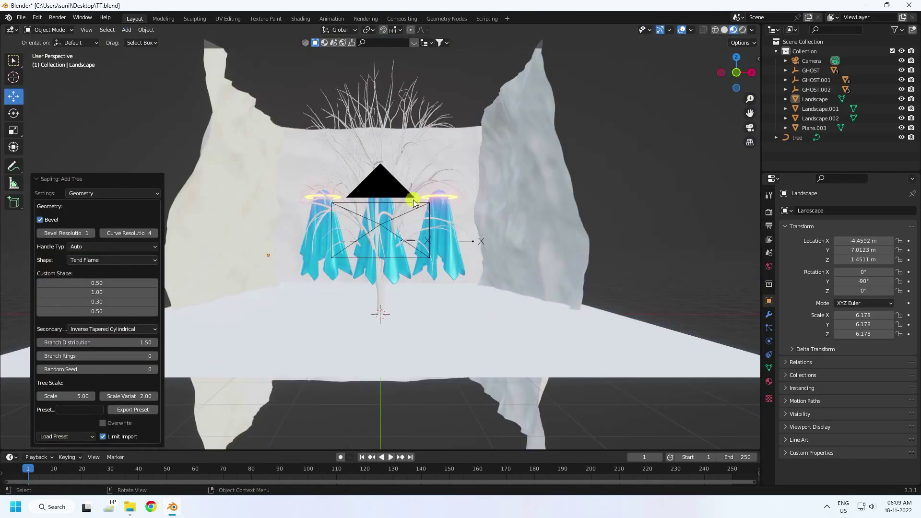
scroll(403, 202, up, 5)
Switch the viewport to Solid shading and load the japanese_maple preset for the new tree.
click(724, 30)
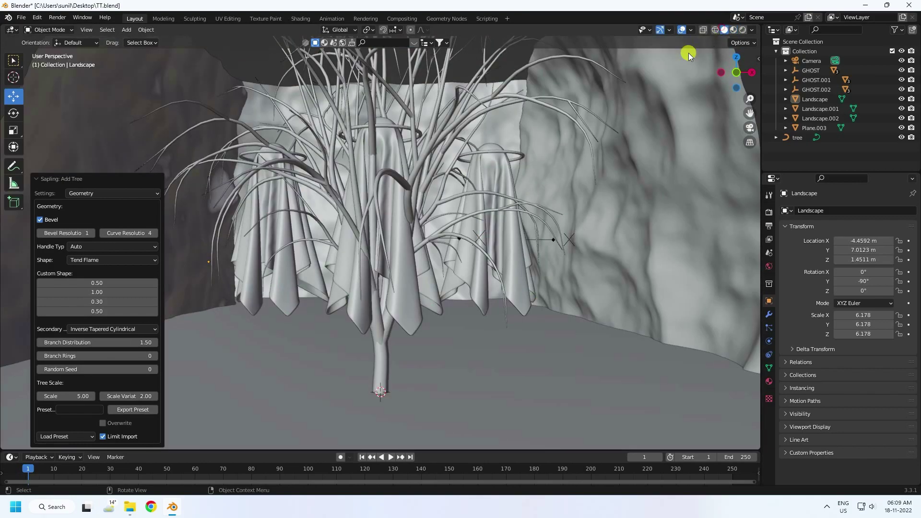
scroll(399, 218, down, 5)
scroll(389, 221, up, 5)
click(49, 438)
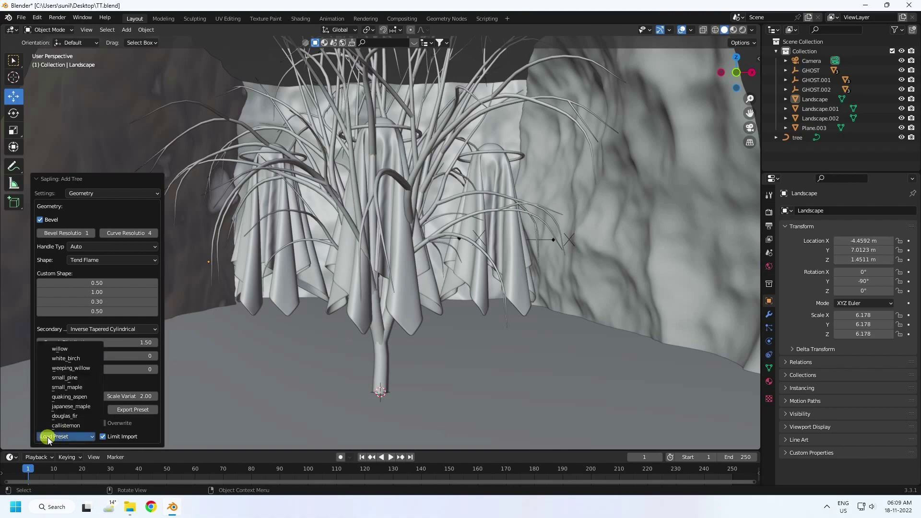
click(70, 406)
Enable Show Leaves for the tree and set the number of leaves to 25.
click(94, 192)
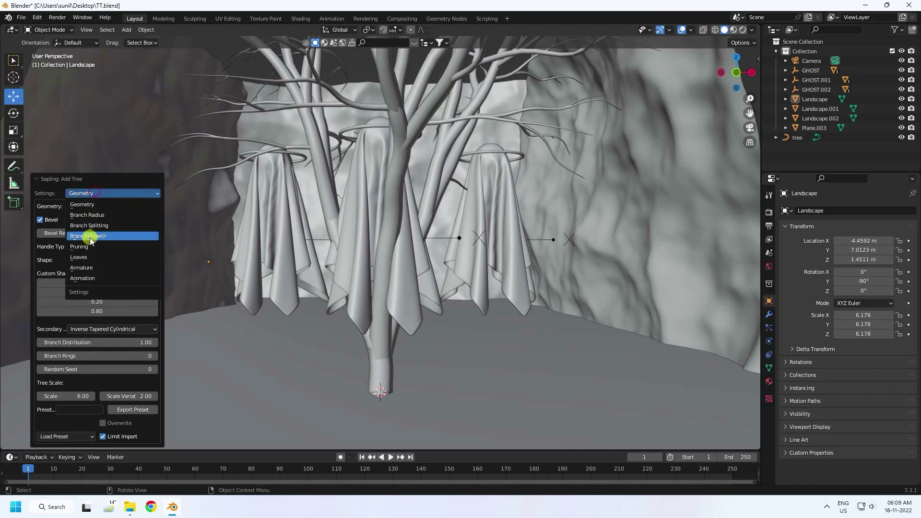
click(80, 258)
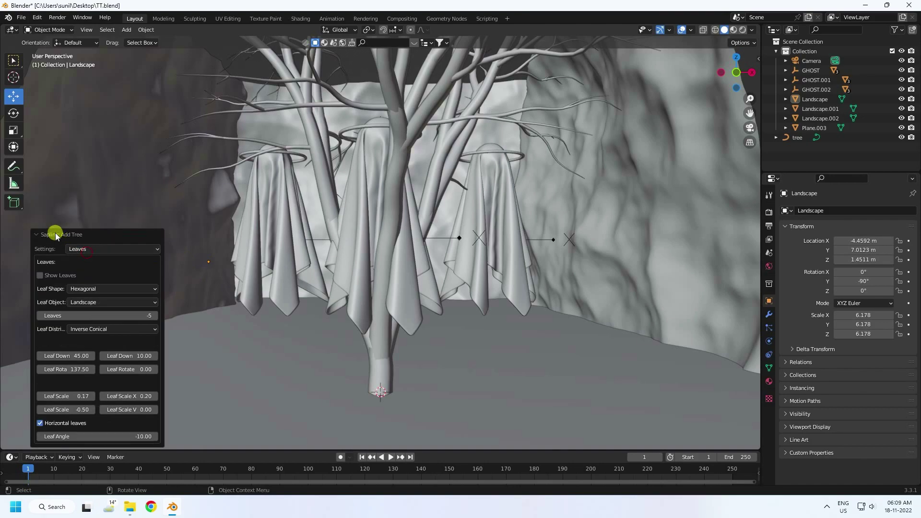
click(40, 275)
click(91, 315)
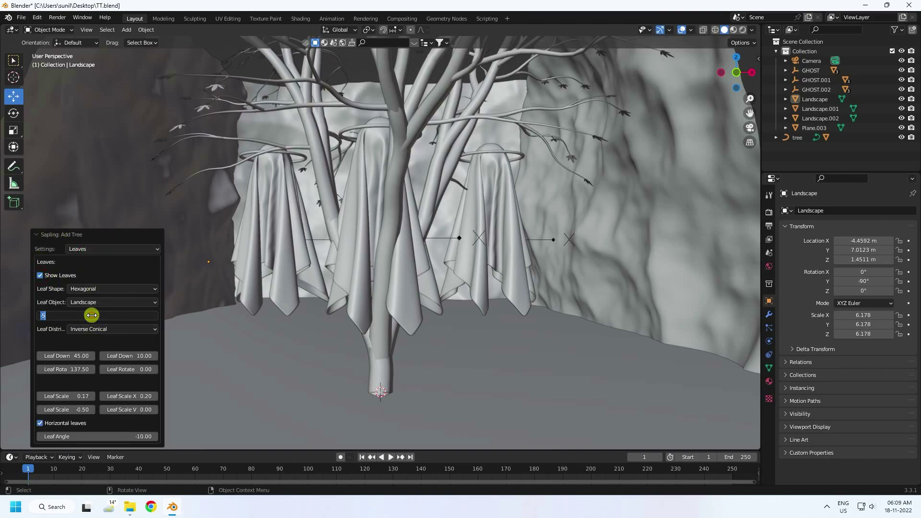
key(Return)
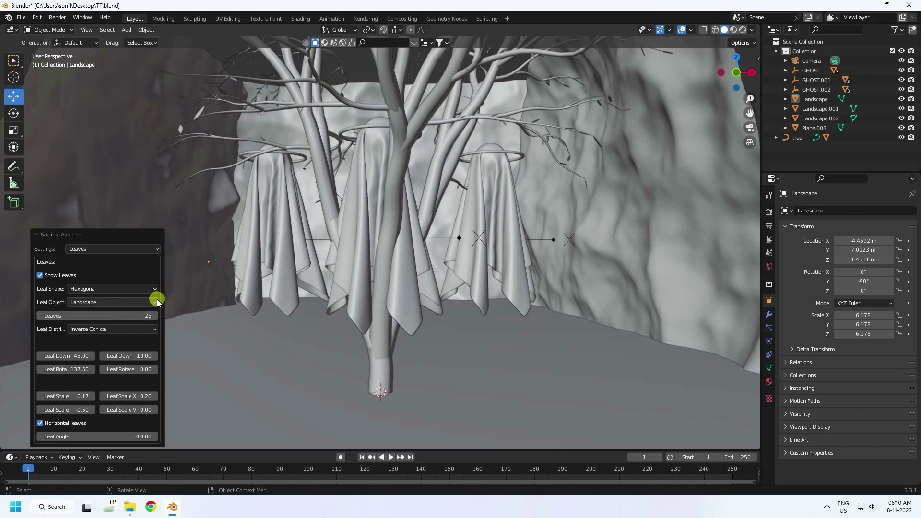
scroll(310, 234, down, 2)
scroll(254, 252, down, 2)
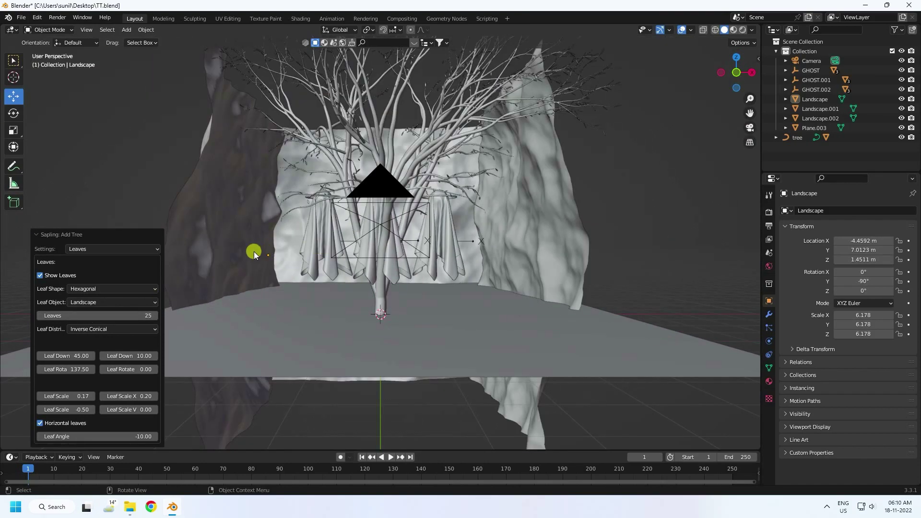
In the tree's Branch Splitting settings, set Base Splits to 1 and Levels to 4.
click(76, 255)
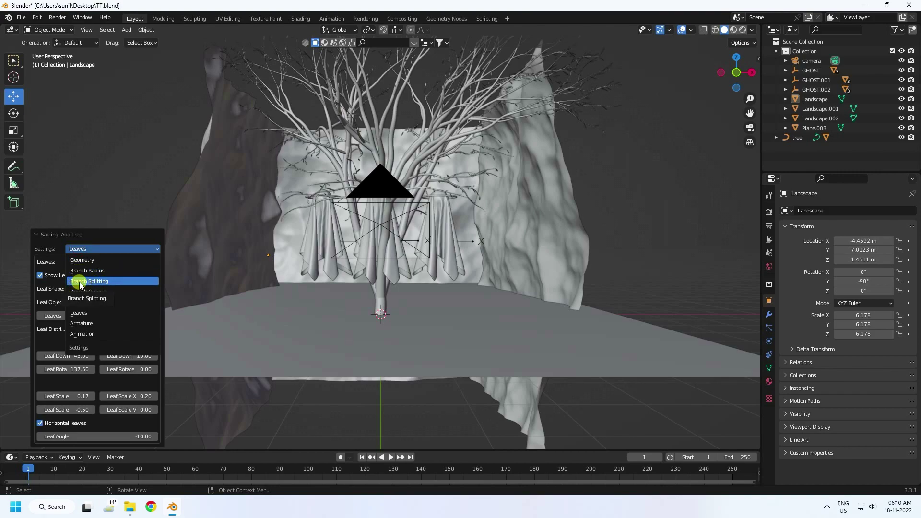
click(104, 282)
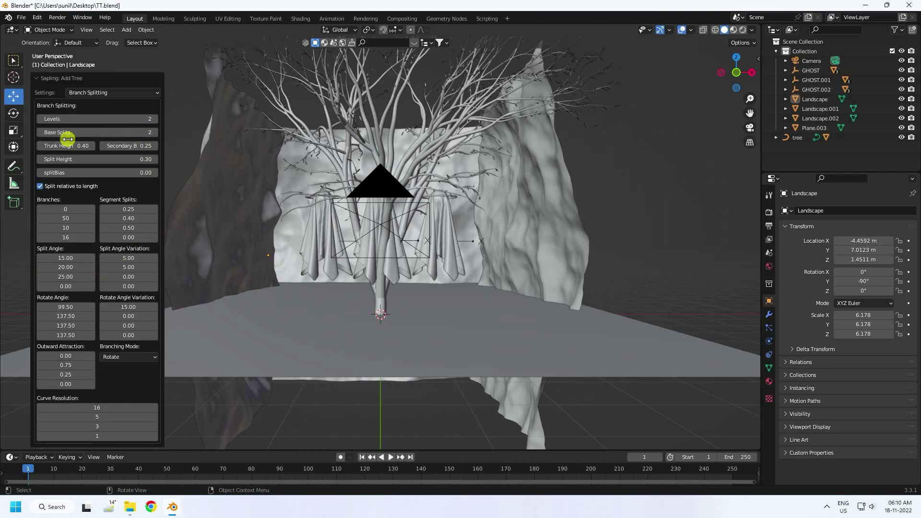
click(39, 134)
scroll(390, 206, up, 5)
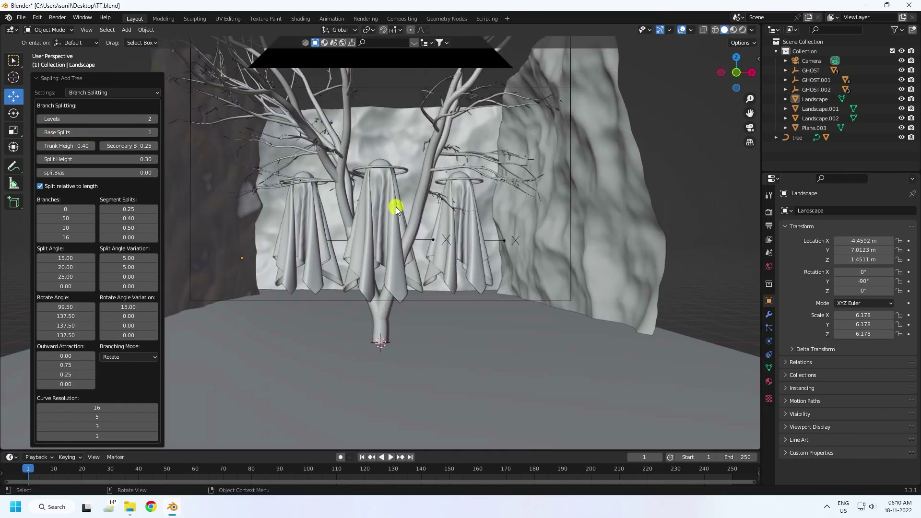
click(155, 119)
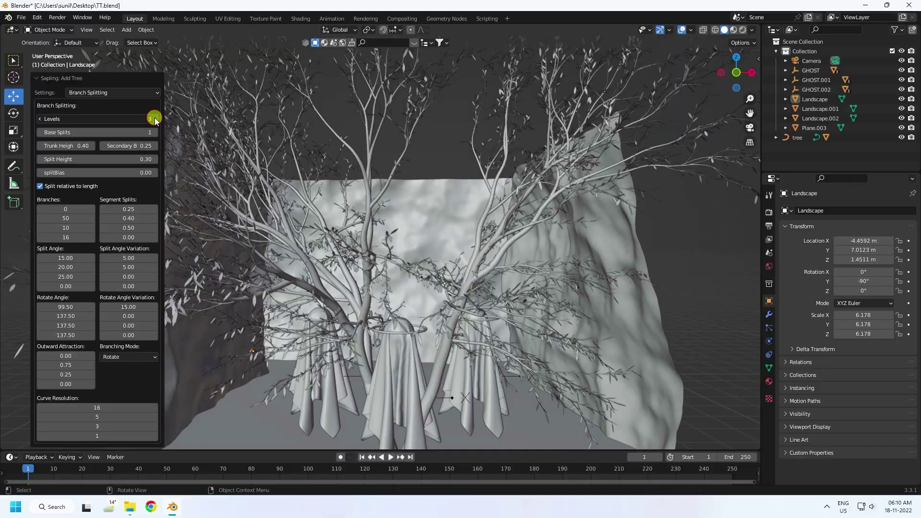
click(155, 119)
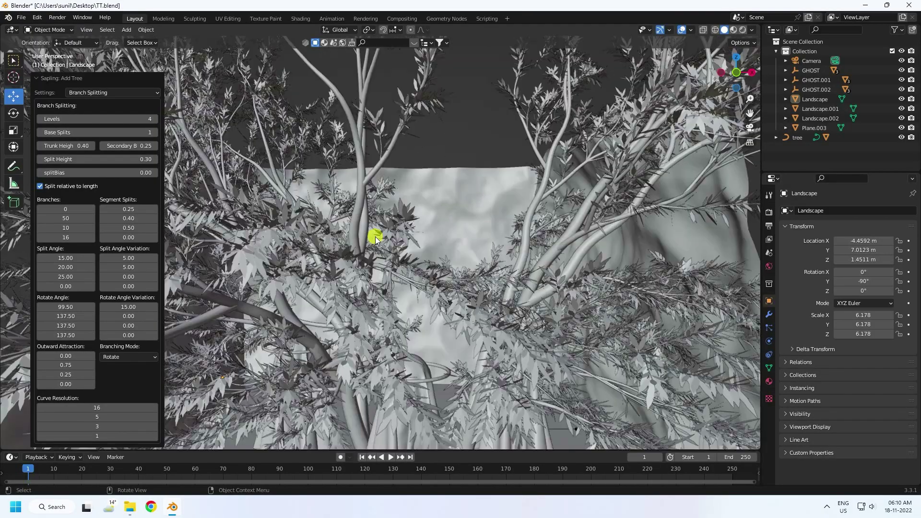
mouse_move(376, 239)
middle_down()
mouse_move(412, 264)
mouse_move(375, 238)
middle_up()
In the tree's Geometry settings, set the Scale Variation to -2.
click(91, 92)
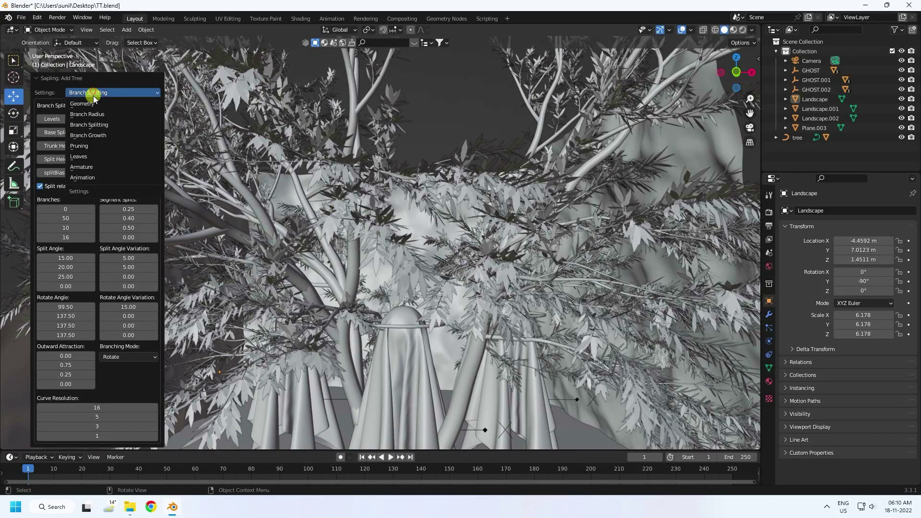
click(91, 105)
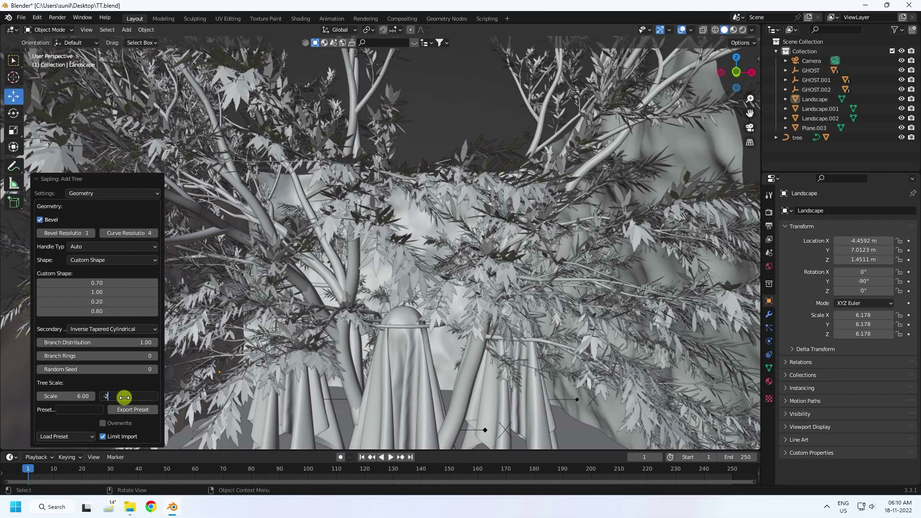
click(124, 397)
text(-2)
key(Return)
scroll(449, 161, down, 5)
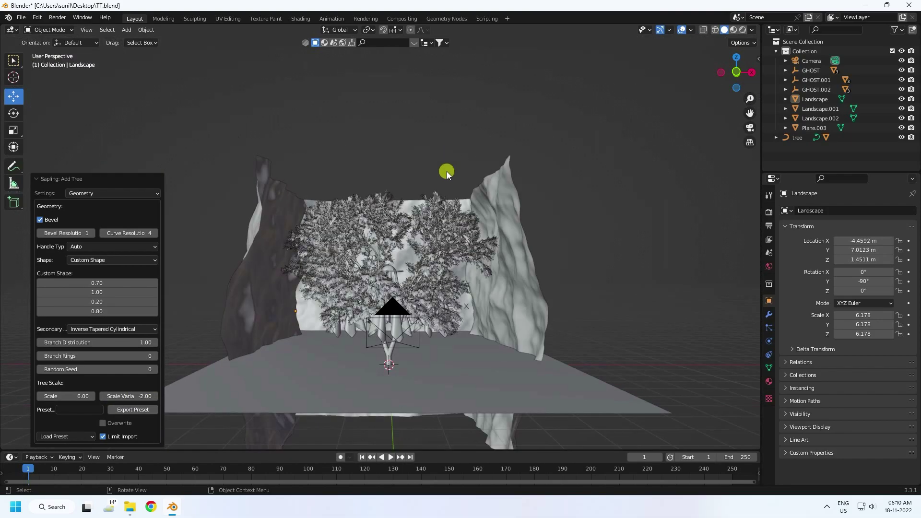
Select the tree and move it along Y to about 5.08 m, behind the three ghosts.
middle_drag(447, 172, 384, 242)
key(KP_Decimal)
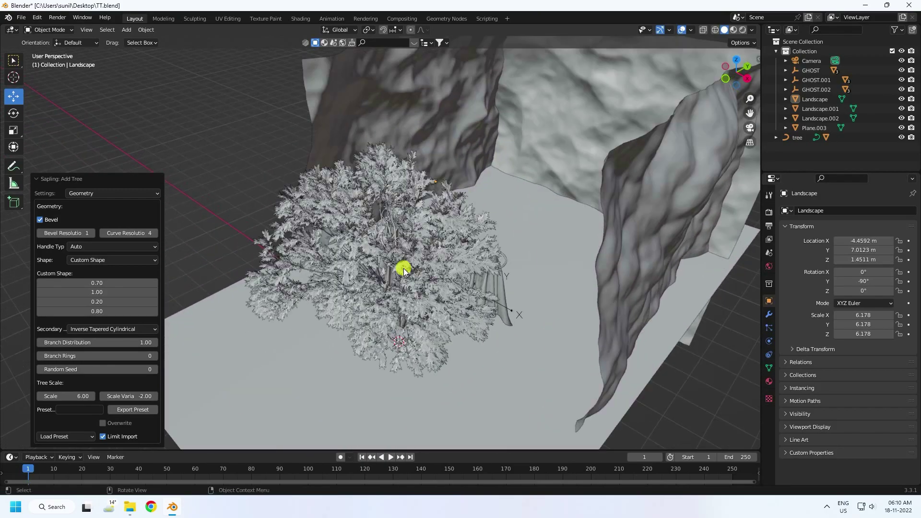
right_click(795, 140)
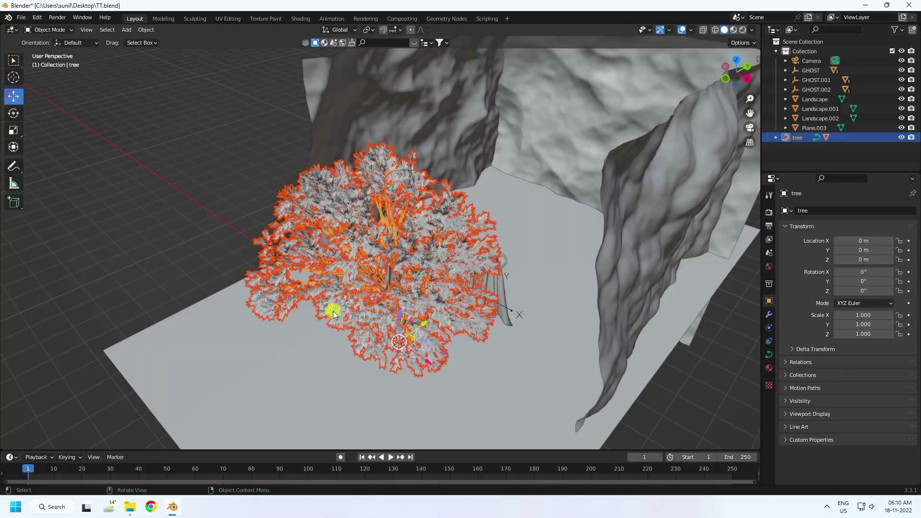
scroll(450, 310, up, 6)
drag(396, 330, 581, 201)
middle_drag(581, 201, 476, 263)
drag(499, 264, 523, 259)
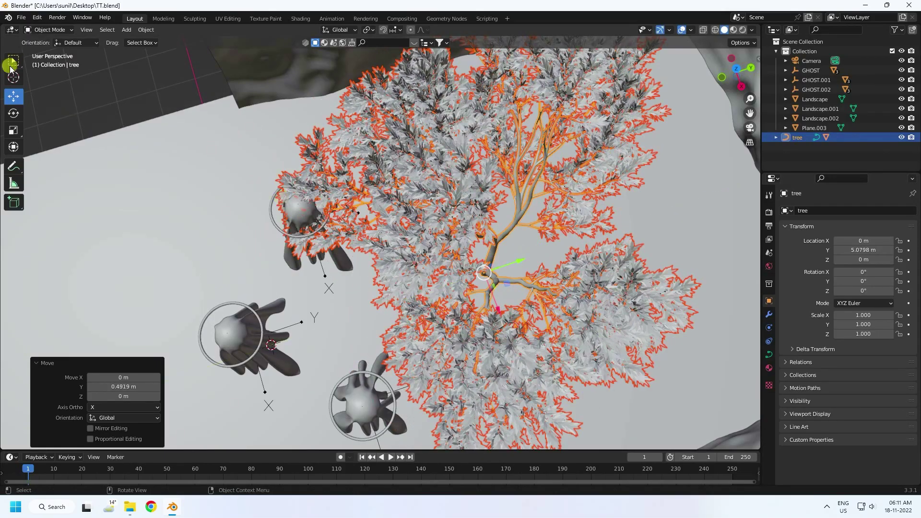
Rotate the tree about -9.45° around Z and shift it further back to about Y 5.66 m.
click(19, 113)
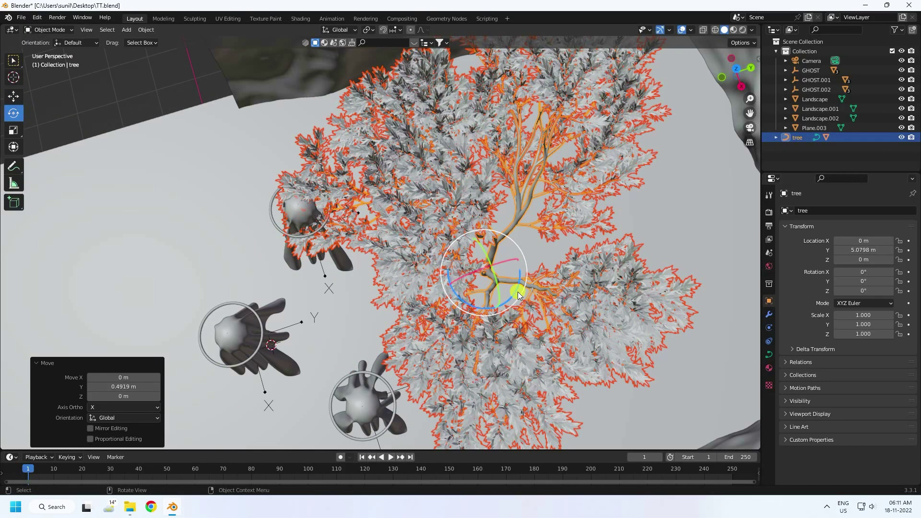
mouse_move(517, 291)
mouse_down()
mouse_move(502, 301)
mouse_move(499, 294)
mouse_up()
click(14, 96)
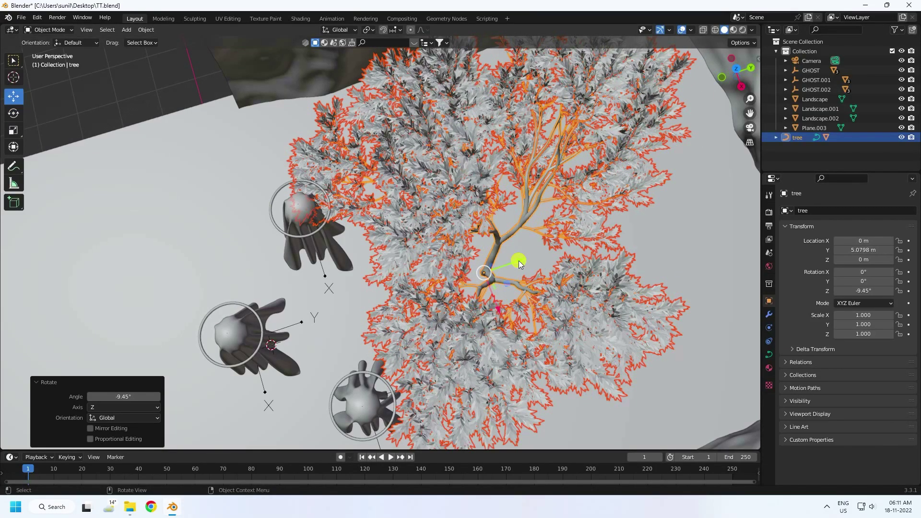
mouse_move(520, 261)
mouse_down()
mouse_move(545, 257)
mouse_move(533, 254)
mouse_up()
scroll(520, 252, down, 2)
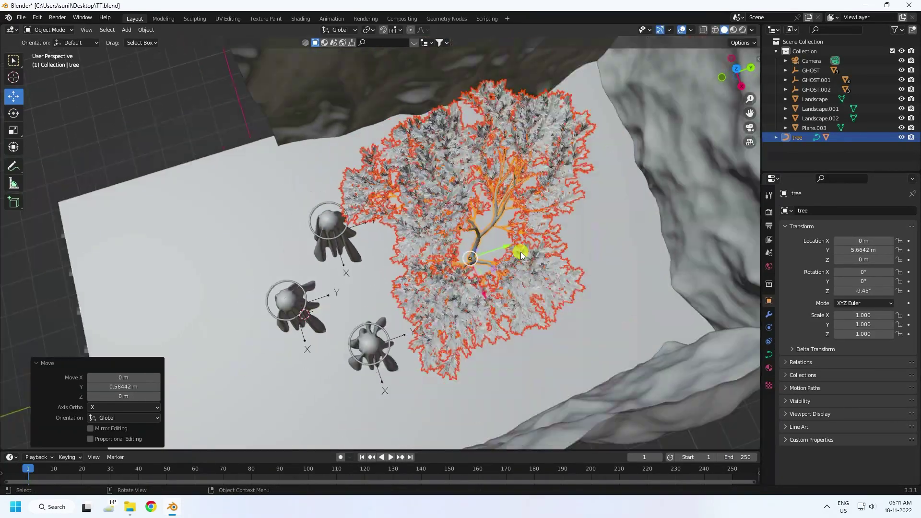
Duplicate the tree and move the copy about -1.94 m along X and 2.83 m along Y.
middle_drag(520, 252, 489, 283)
key(ctrl+c)
key(ctrl+v)
drag(488, 283, 410, 295)
middle_drag(411, 296, 321, 286)
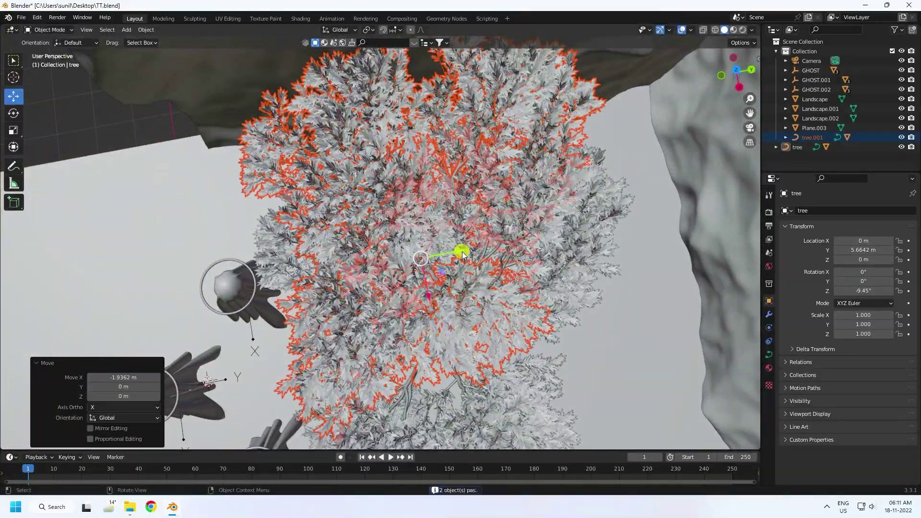
drag(462, 251, 570, 228)
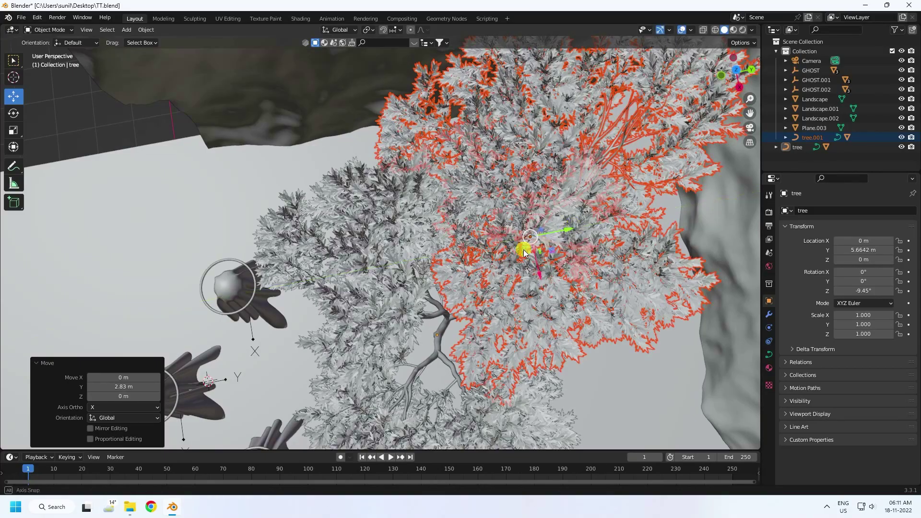
Rotate the copied tree about -34.3° around the Z axis.
middle_drag(523, 250, 603, 172)
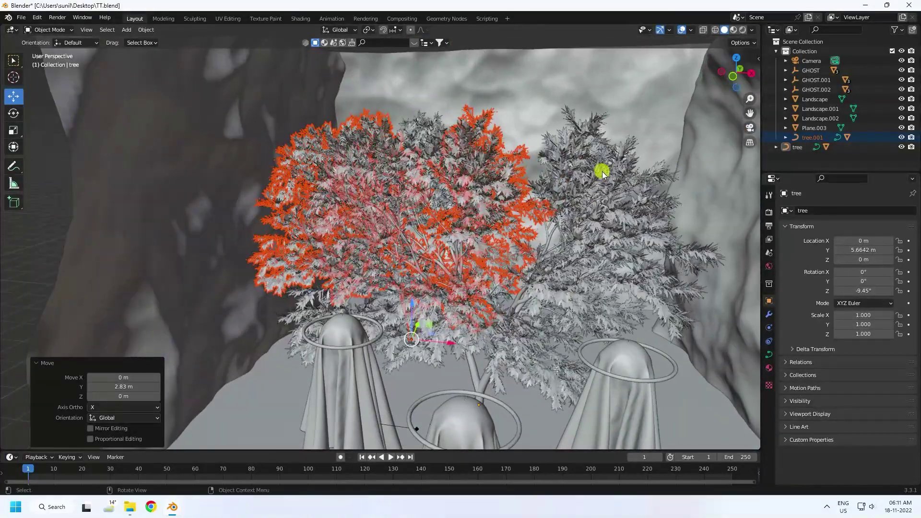
click(13, 112)
drag(424, 355, 410, 354)
click(12, 96)
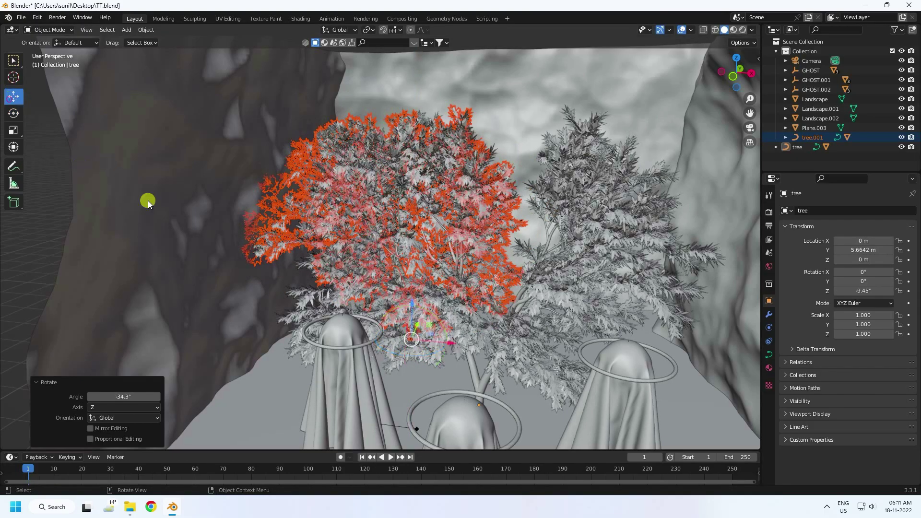
middle_drag(148, 200, 387, 236)
Duplicate the rotated tree copy and move the new one about 5 m along X toward the opposite rock wall.
key(ctrl+c)
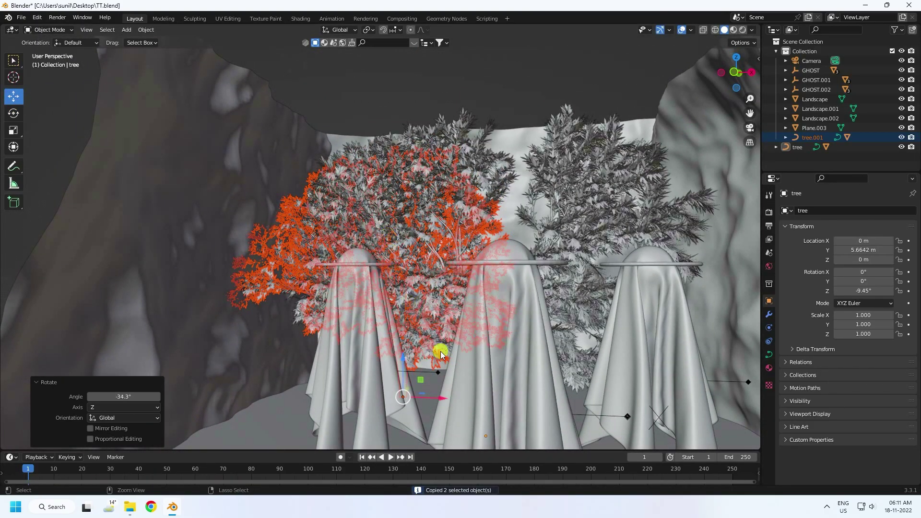
key(ctrl+v)
key(g)
key(x)
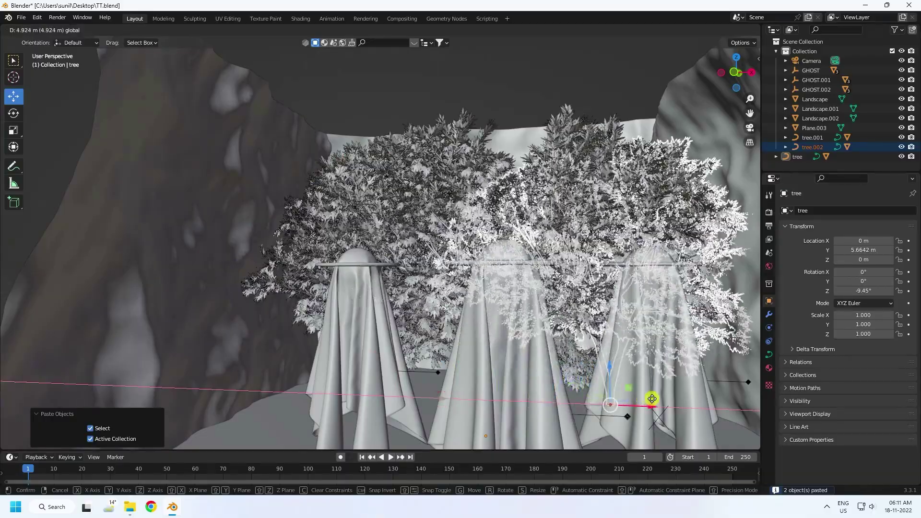
click(650, 400)
middle_drag(649, 401, 493, 233)
scroll(556, 182, up, 3)
scroll(452, 230, down, 5)
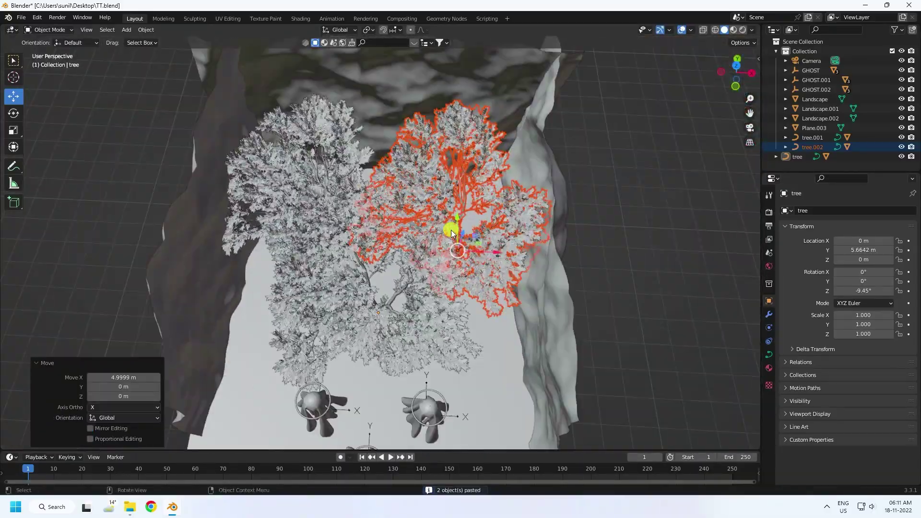
Add a new torus mesh at the world origin, in front of the ghosts.
middle_drag(446, 226, 393, 171)
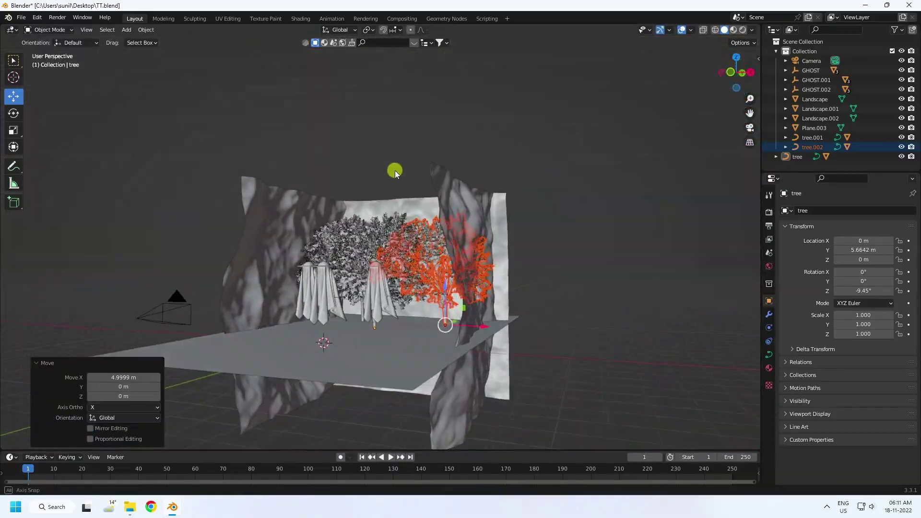
scroll(387, 270, up, 5)
mouse_move(387, 270)
middle_down()
mouse_move(397, 221)
mouse_move(405, 237)
mouse_move(433, 232)
mouse_move(377, 257)
mouse_move(394, 266)
mouse_move(391, 229)
mouse_move(396, 279)
mouse_move(366, 208)
mouse_move(387, 294)
mouse_move(374, 257)
middle_up()
scroll(374, 255, up, 3)
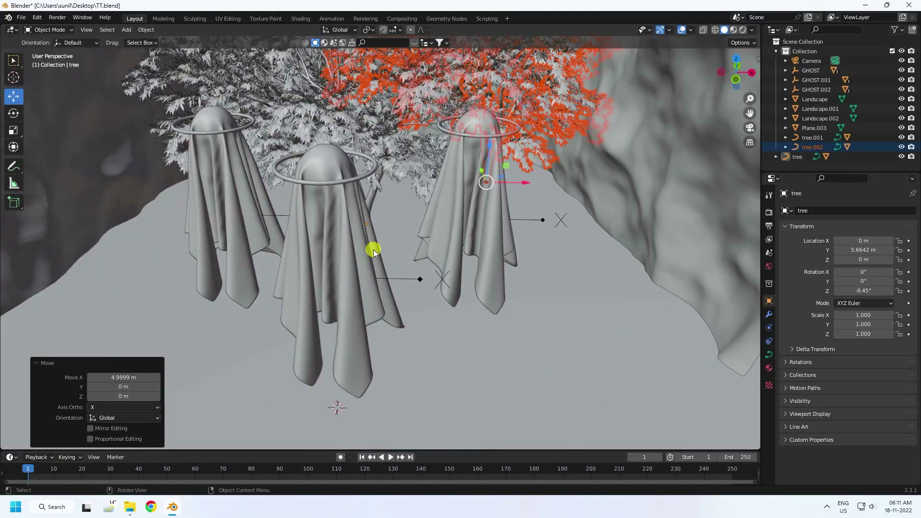
click(298, 180)
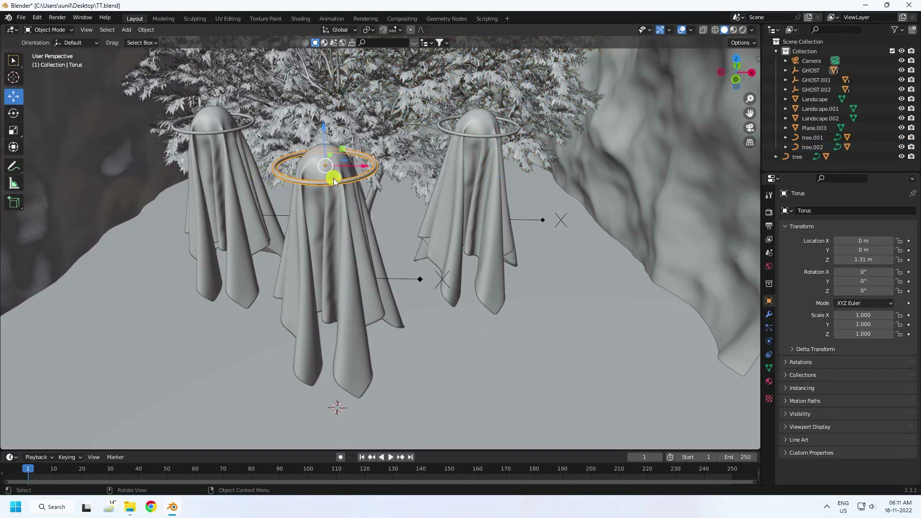
click(126, 30)
mouse_move(144, 40)
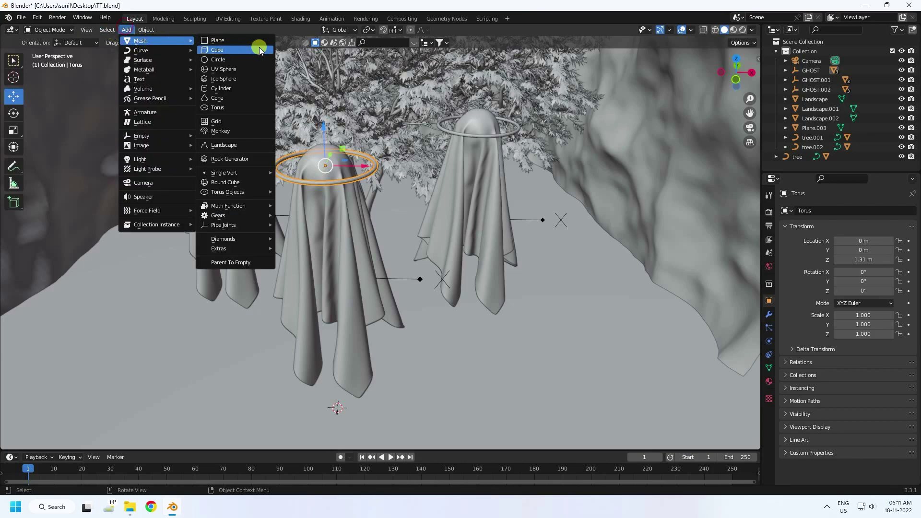
click(220, 108)
scroll(321, 203, down, 3)
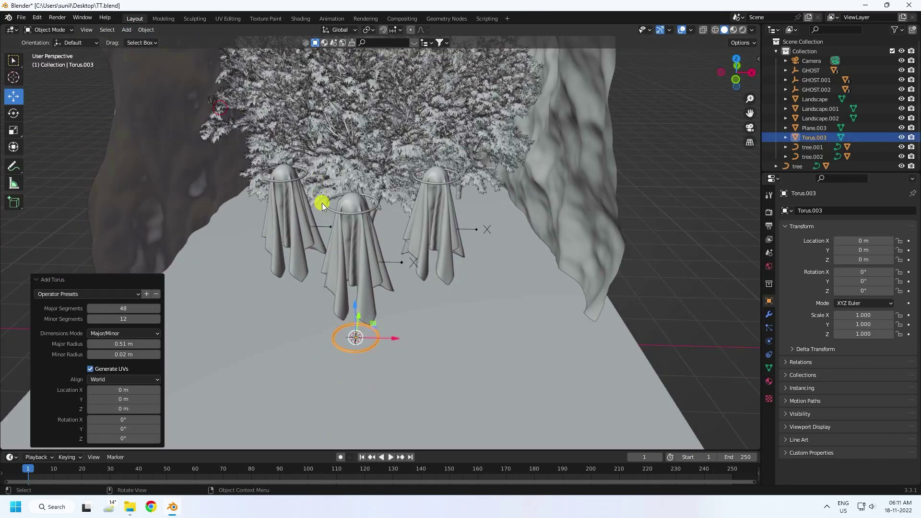
scroll(322, 203, up, 3)
shift+middle_drag(364, 313, 383, 254)
scroll(402, 243, up, 4)
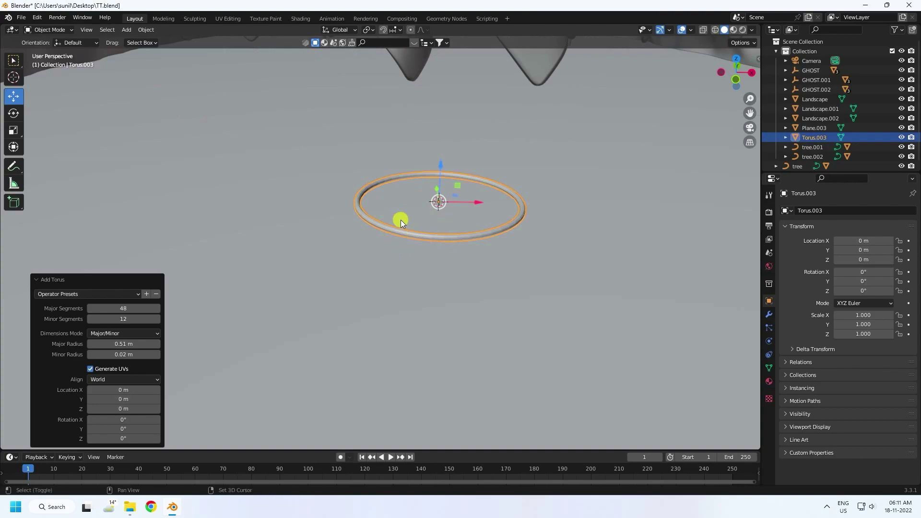
Set the new torus's Major Radius to 1 m and its Minor Radius to 0.05 m.
middle_drag(402, 220, 319, 281)
drag(117, 343, 144, 349)
scroll(307, 249, down, 4)
scroll(361, 275, down, 2)
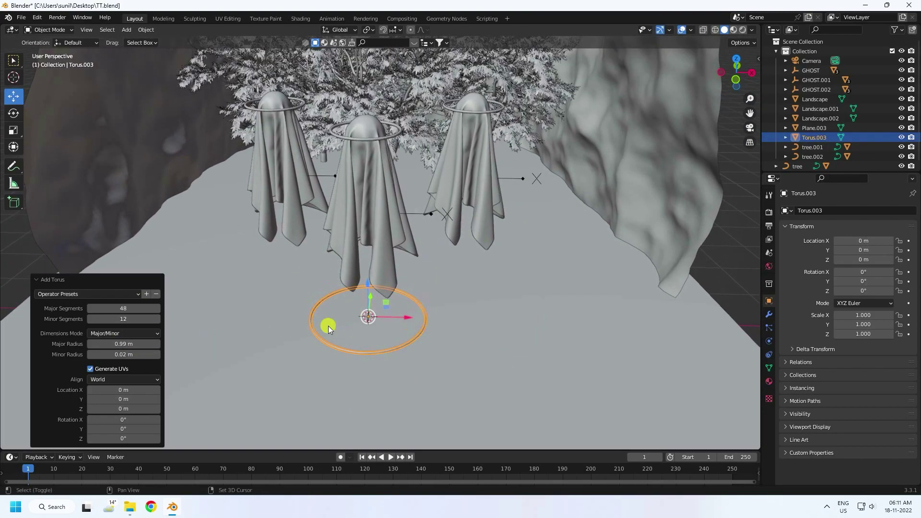
double_click(123, 342)
text(1)
key(Return)
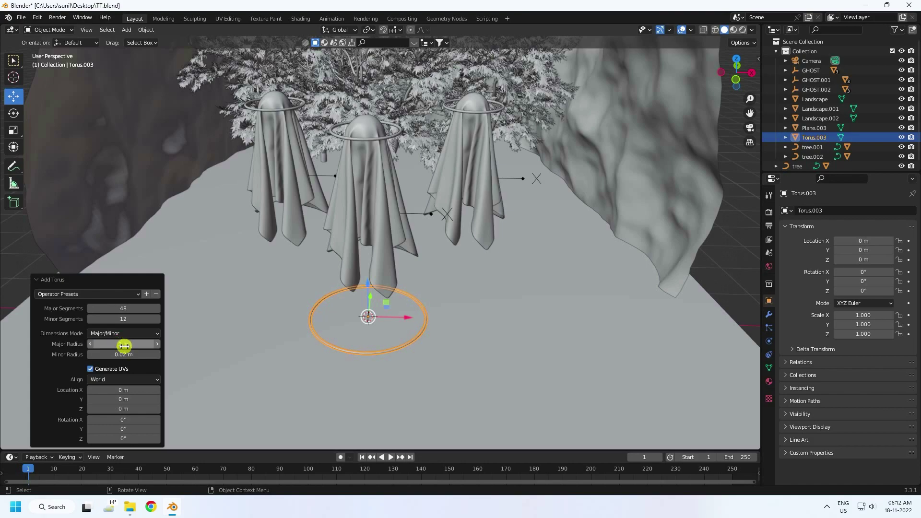
click(156, 354)
click(156, 354)
click(156, 354)
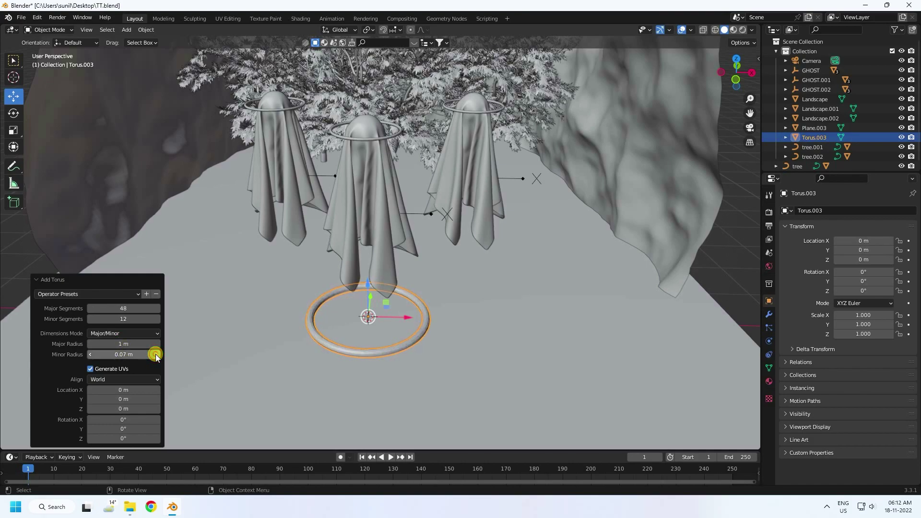
click(90, 355)
click(91, 354)
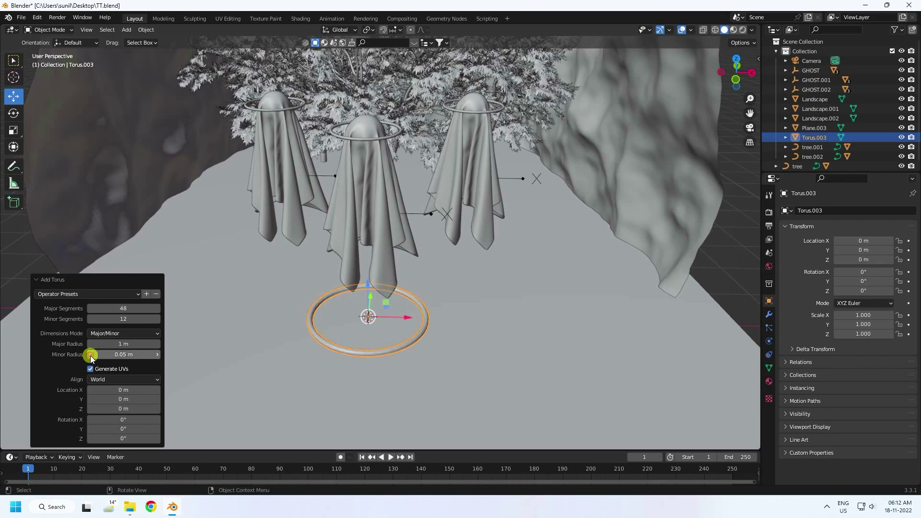
Stand the torus upright by setting its X rotation to 90°, and deselect it.
mouse_move(122, 421)
mouse_down()
mouse_move(713, 405)
mouse_move(123, 417)
mouse_up()
click(123, 417)
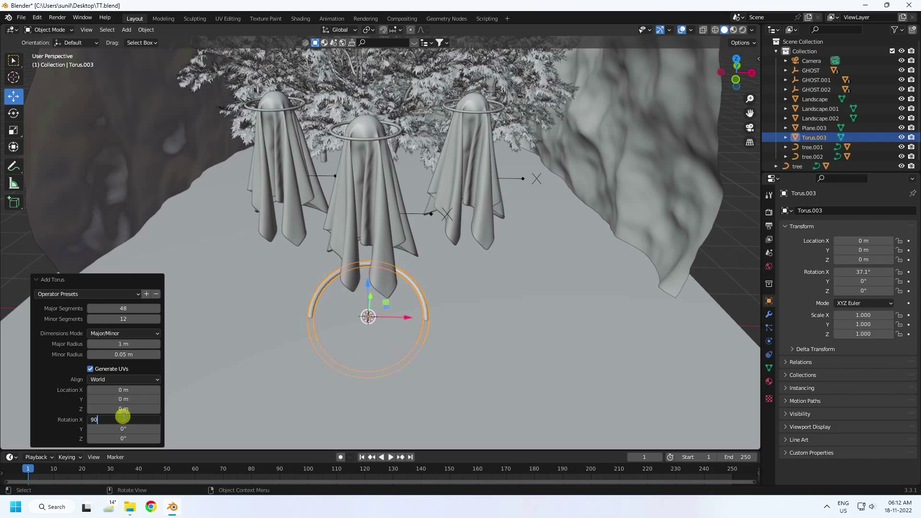
text(90)
key(Return)
click(14, 259)
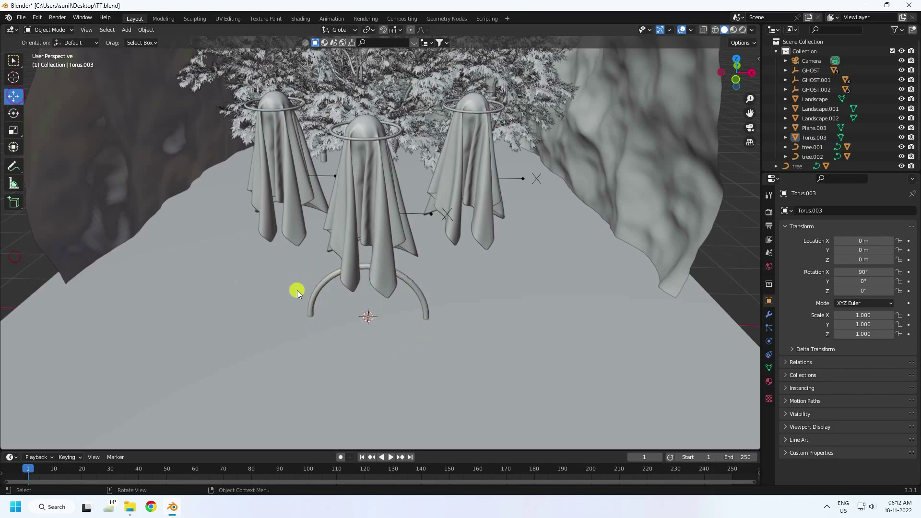
Select the upright torus and raise it about 0.71 m along Z above the ground plane.
scroll(365, 304, up, 3)
click(269, 327)
scroll(276, 324, down, 5)
middle_drag(278, 323, 298, 304)
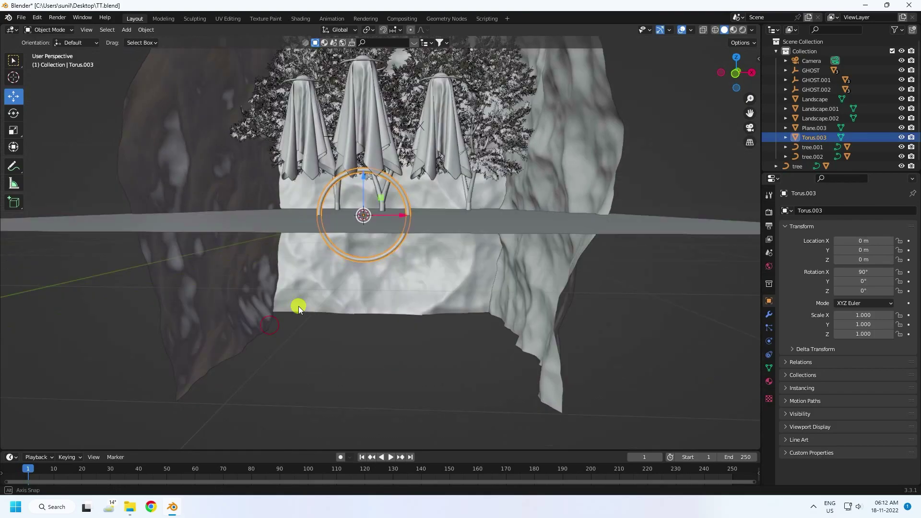
drag(355, 197, 357, 166)
middle_drag(464, 240, 465, 256)
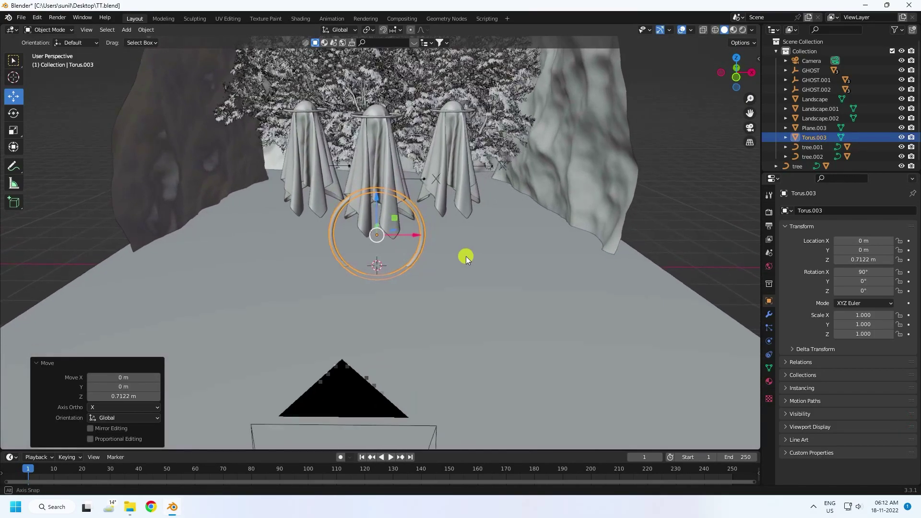
Raise the torus to about Z 0.83 m and move it forward of the ghosts to about Y -1.04 m.
scroll(326, 169, up, 2)
shift+middle_drag(329, 173, 347, 217)
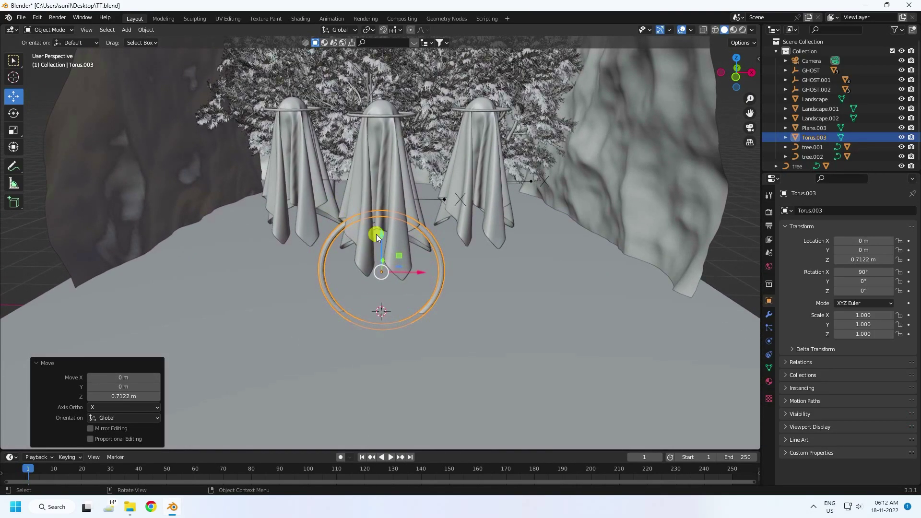
drag(376, 235, 383, 228)
middle_drag(347, 234, 288, 292)
drag(288, 292, 247, 330)
shift+middle_drag(247, 329, 318, 244)
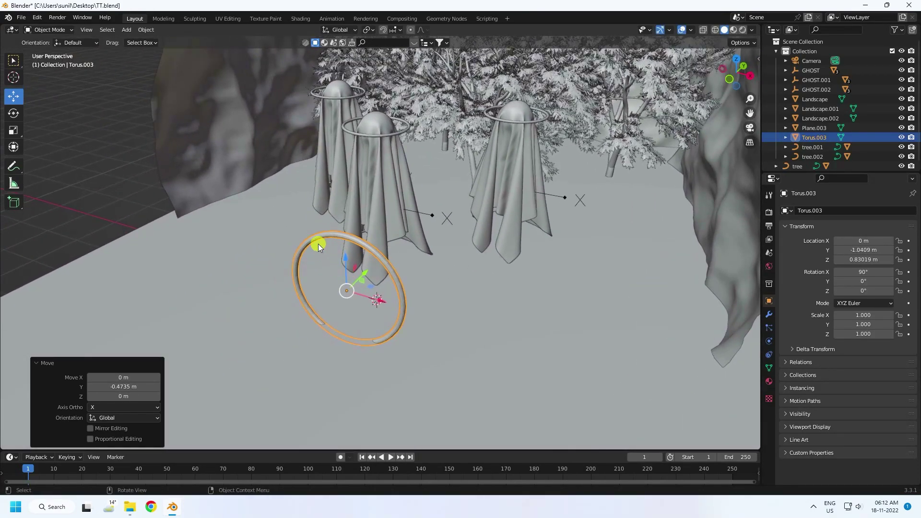
Give the upright torus a new material with an Emission surface.
click(319, 247)
click(769, 381)
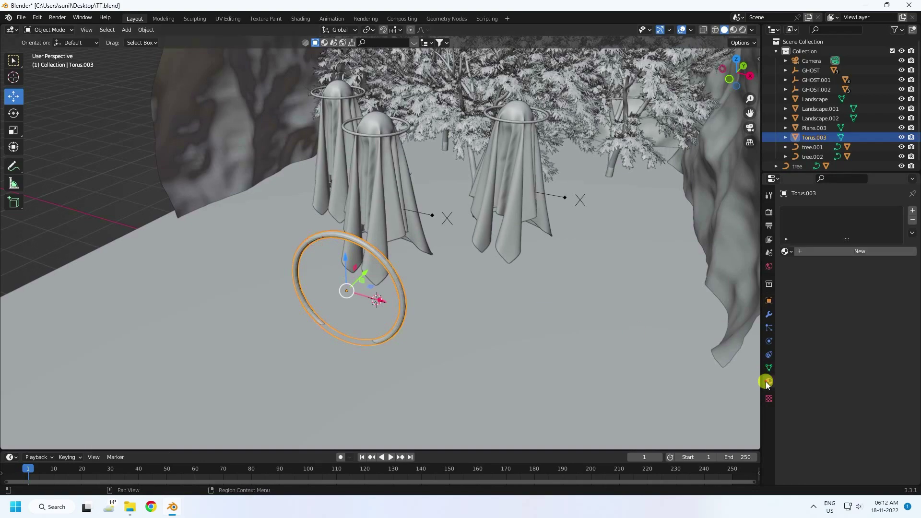
click(811, 252)
click(848, 313)
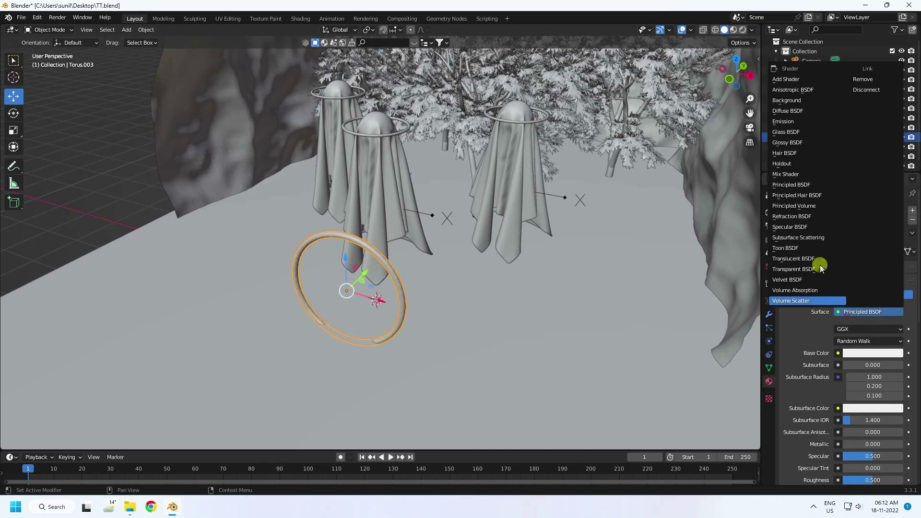
click(784, 123)
Set the torus's emission color to hue 0.024 and saturation 1, and its strength to 50.
click(862, 329)
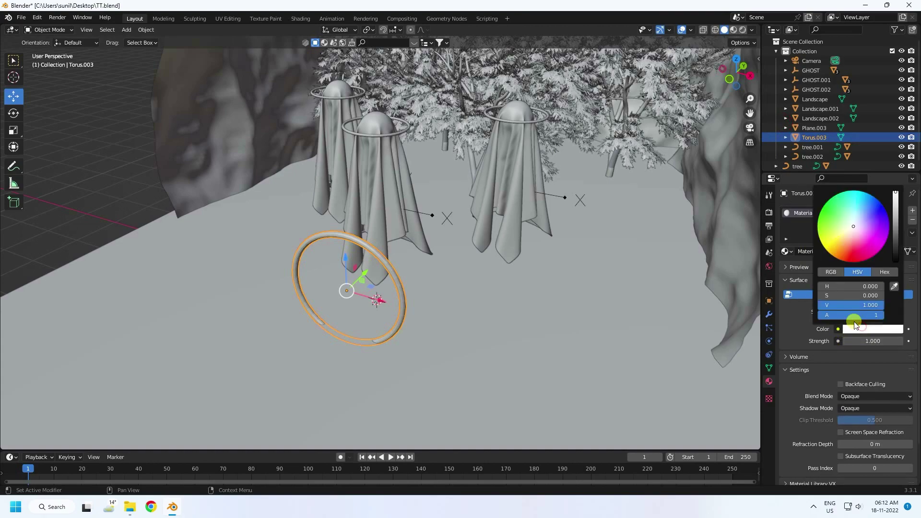
click(842, 286)
text(0.02)
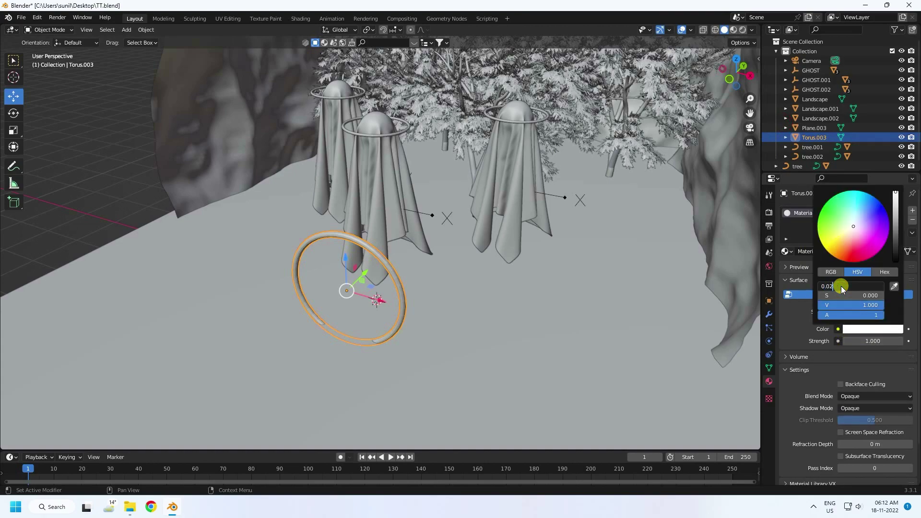
text(4)
key(Tab)
text(1)
key(Return)
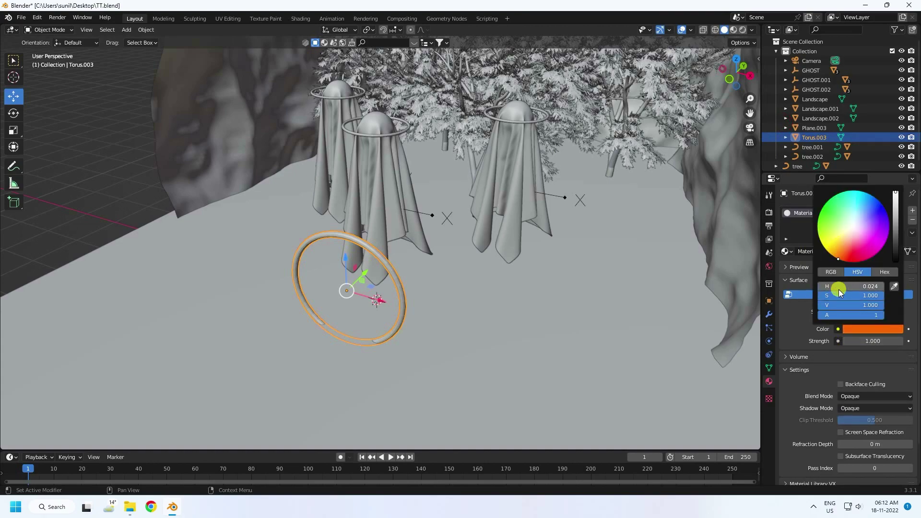
click(860, 342)
text(50)
key(Return)
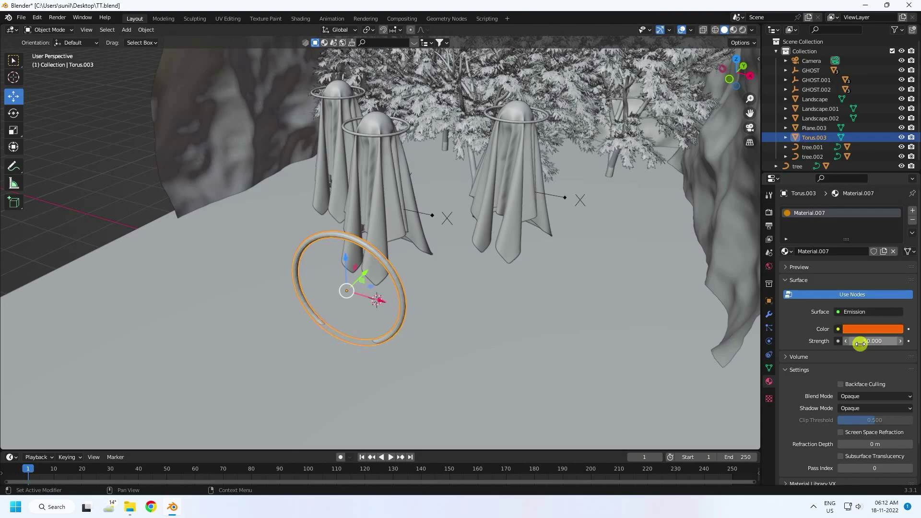
middle_drag(375, 348, 395, 345)
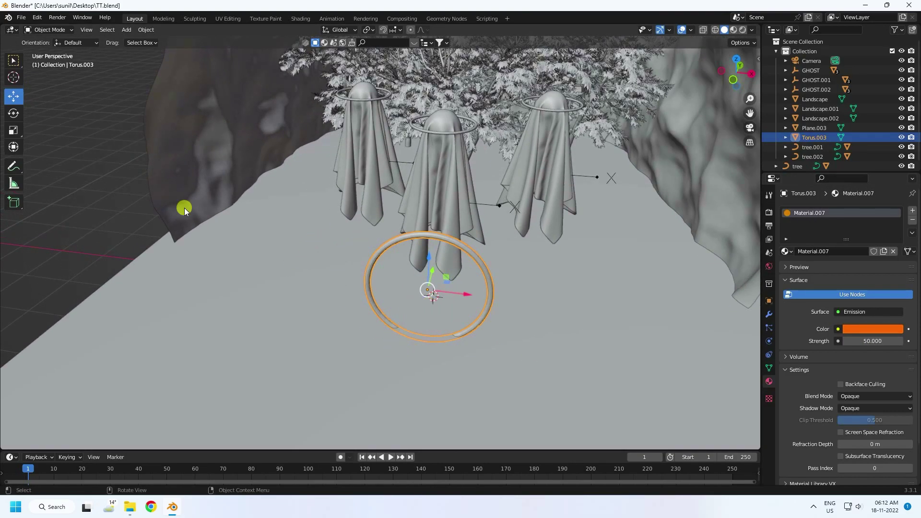
Duplicate the orange ring and move the copy along negative X until it stands beside the original.
key(alt+a)
click(364, 277)
key(ctrl+c)
key(ctrl+v)
drag(468, 293, 312, 283)
click(252, 239)
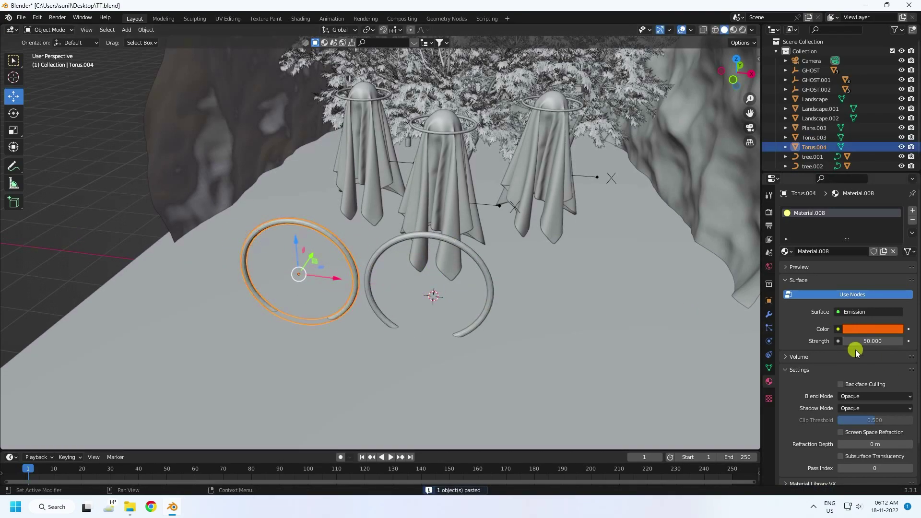
click(38, 262)
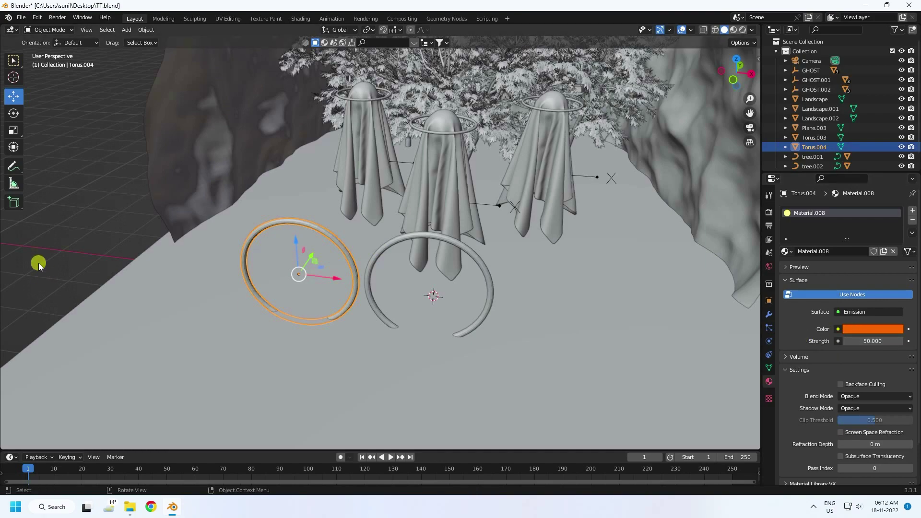
Replace the copied ring's material with a new one that uses an Emission surface.
click(892, 252)
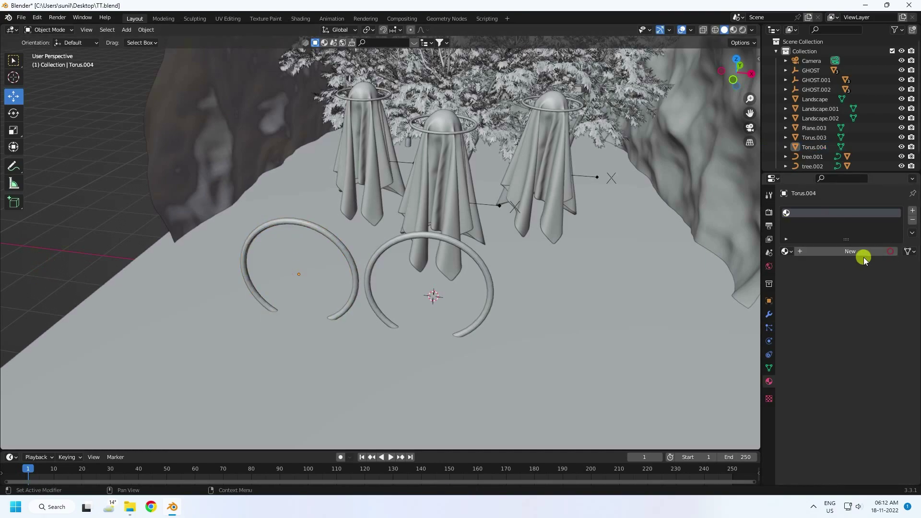
click(822, 251)
click(852, 312)
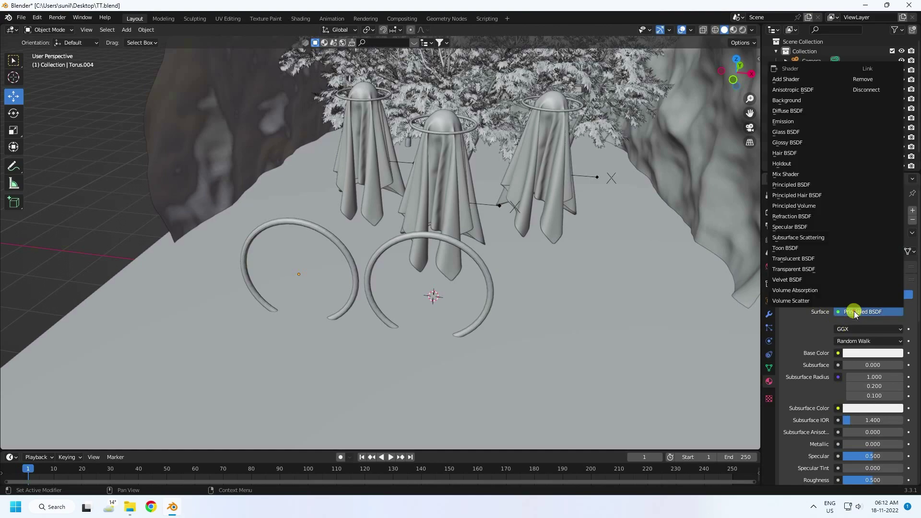
click(782, 122)
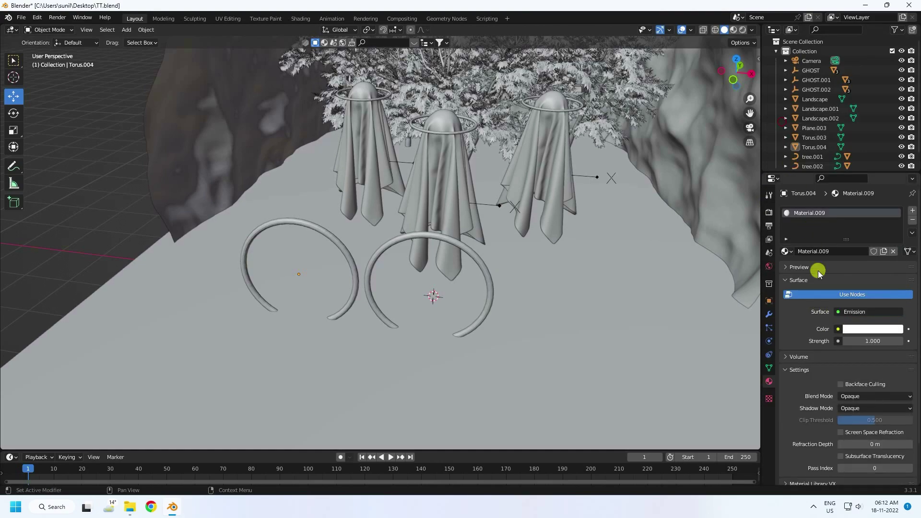
Set the copied ring's emission color to hue 0.6 and saturation 1, and its strength to 50.
click(855, 330)
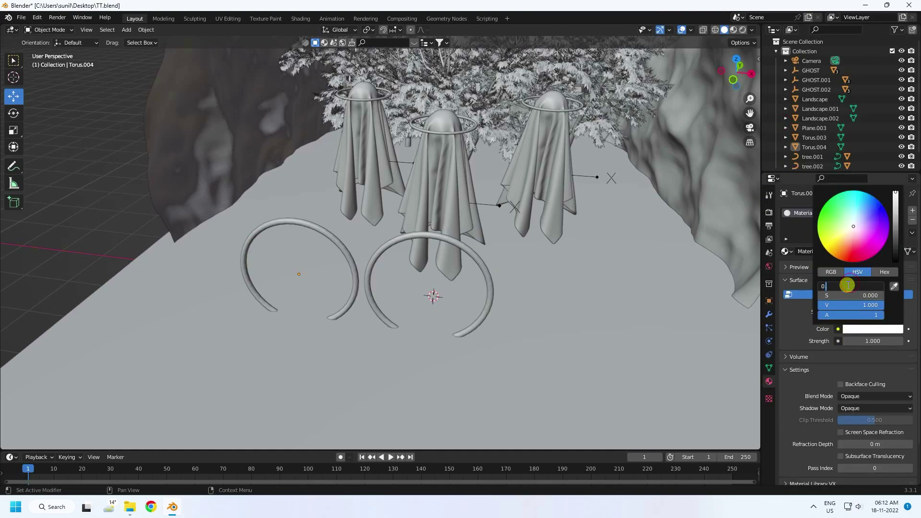
click(848, 286)
text(0.6)
key(Tab)
text(1)
key(Return)
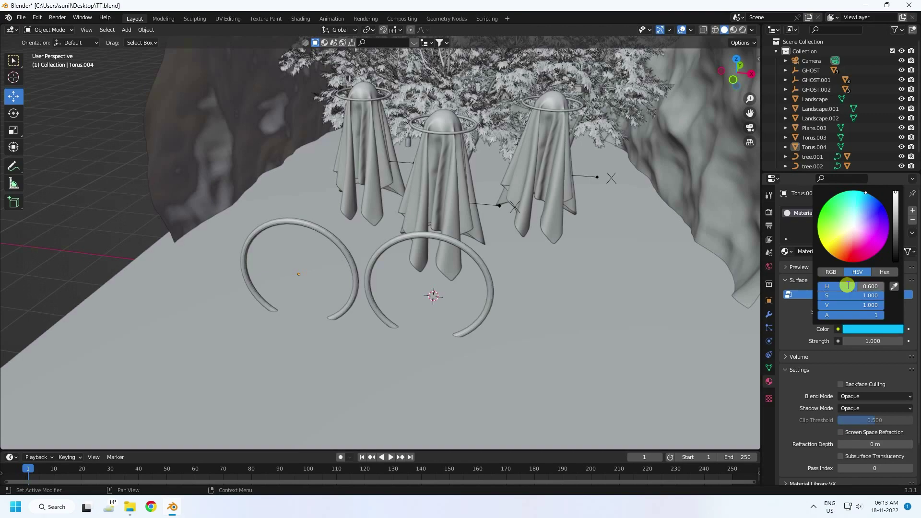
click(873, 341)
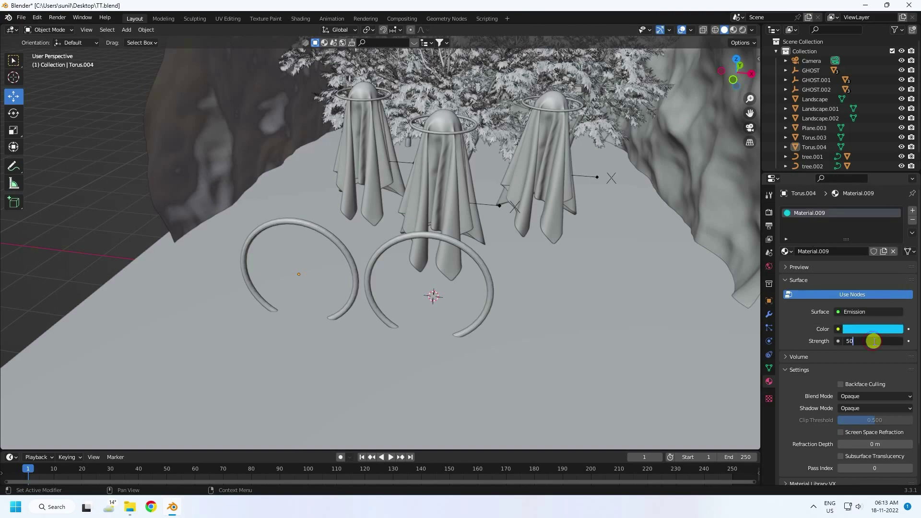
text(50)
key(Return)
Switch to Material Preview shading, duplicate the blue ring and move the copy about 4.4 m along X past the orange ring.
click(733, 30)
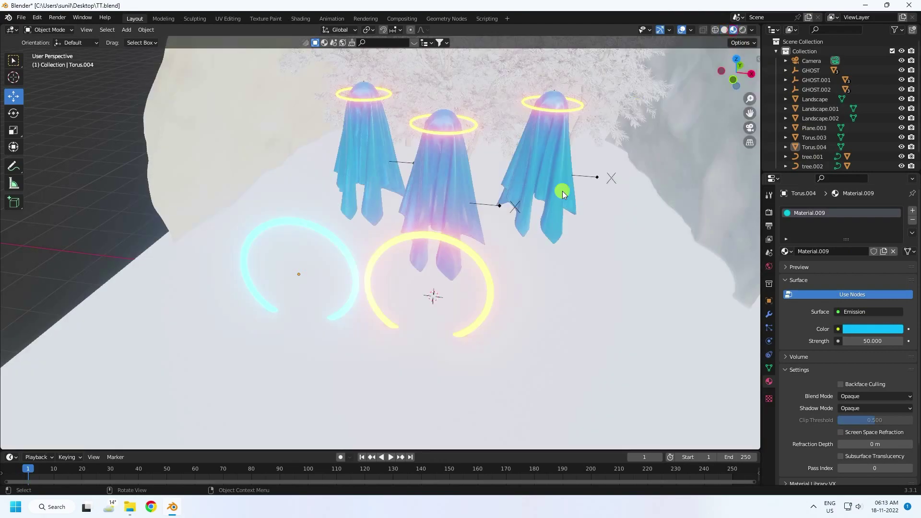
scroll(335, 250, up, 2)
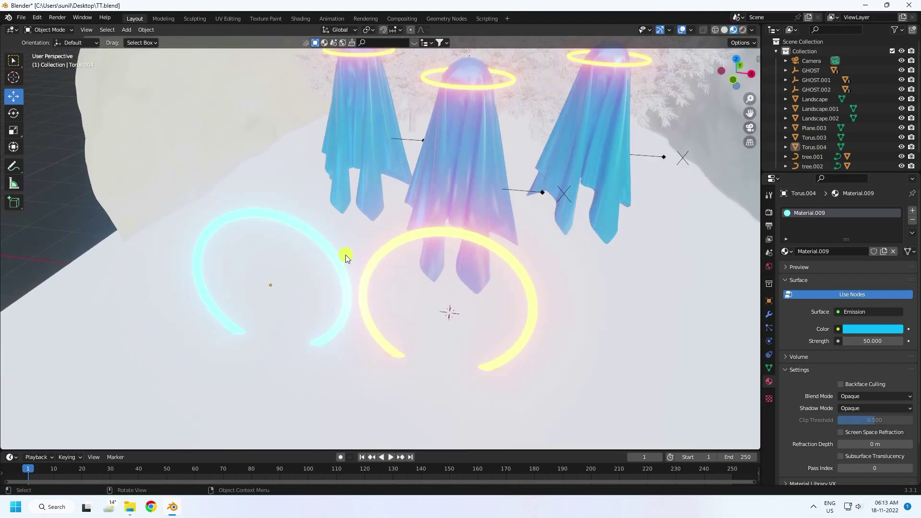
click(319, 242)
key(ctrl+c)
key(ctrl+v)
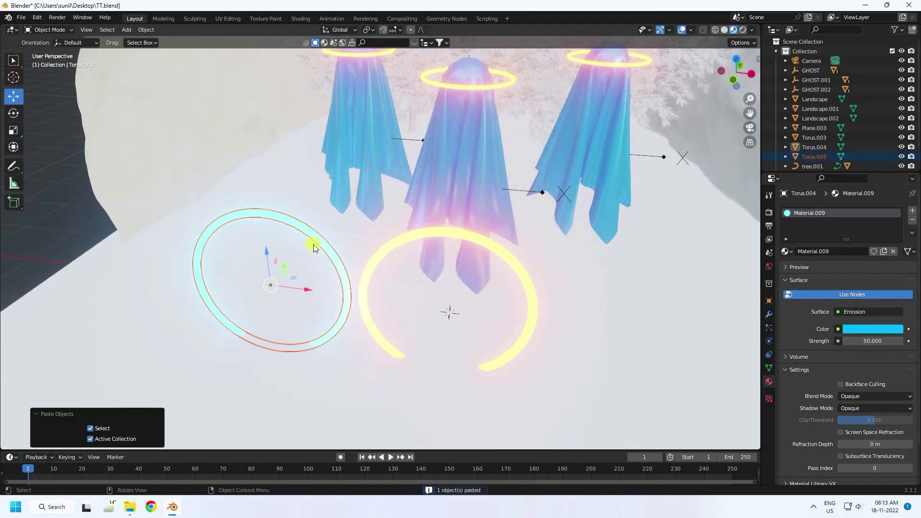
key(g)
key(x)
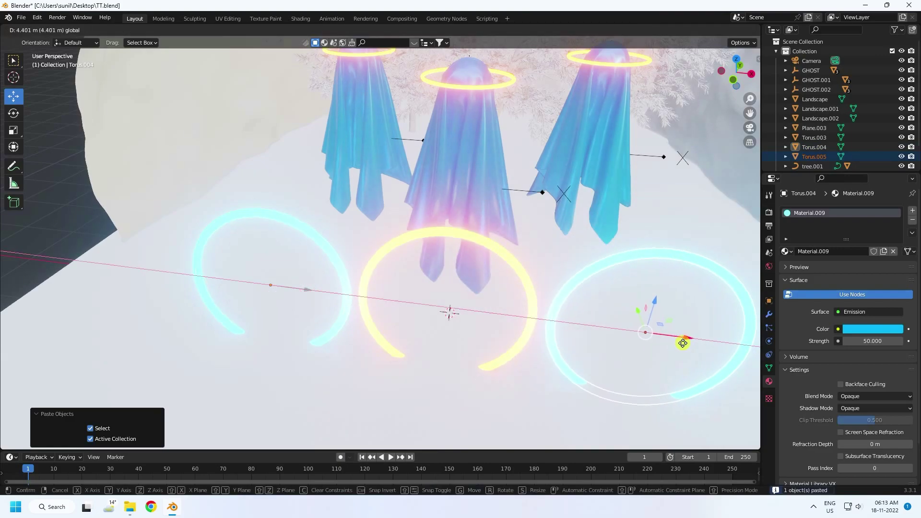
click(674, 342)
scroll(534, 290, down, 4)
scroll(533, 288, up, 5)
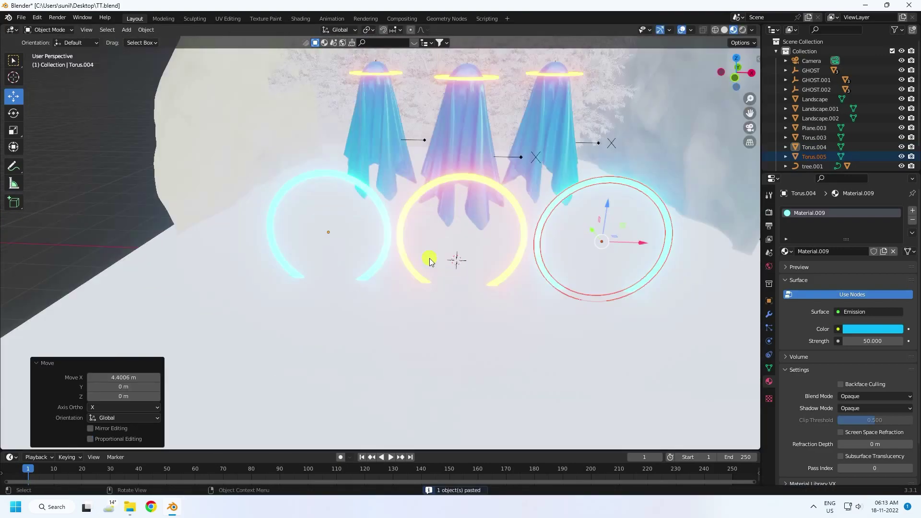
Select all three upright rings and move them about 7.58 m along Y behind the ghosts.
middle_drag(432, 292, 420, 291)
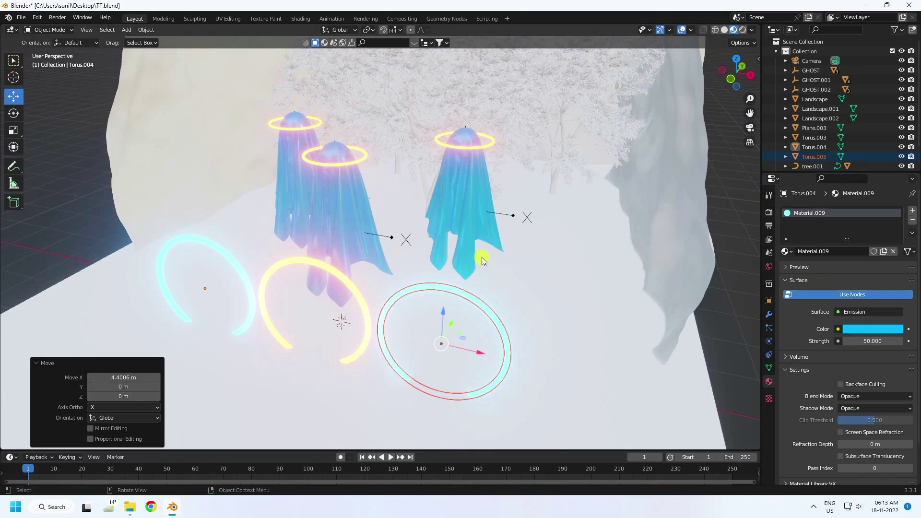
click(227, 258)
shift+click(272, 268)
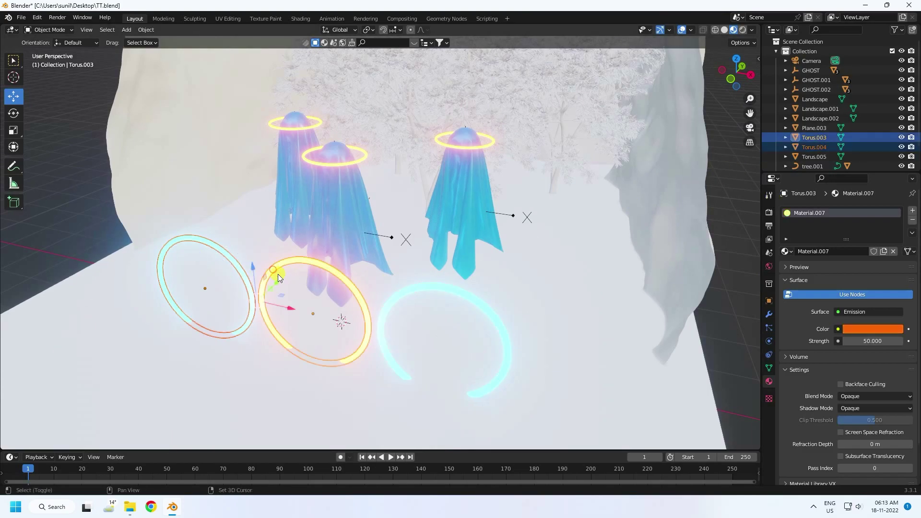
shift+click(408, 291)
middle_drag(408, 290, 240, 338)
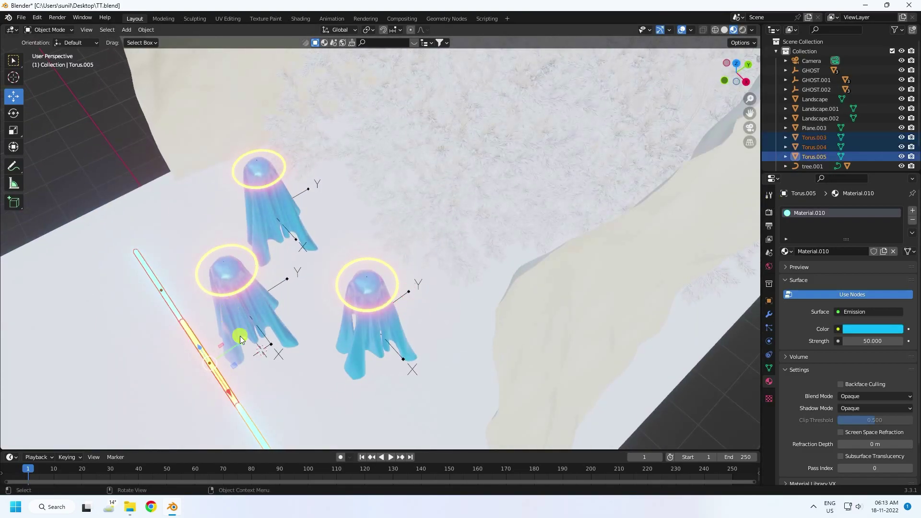
drag(240, 342, 486, 206)
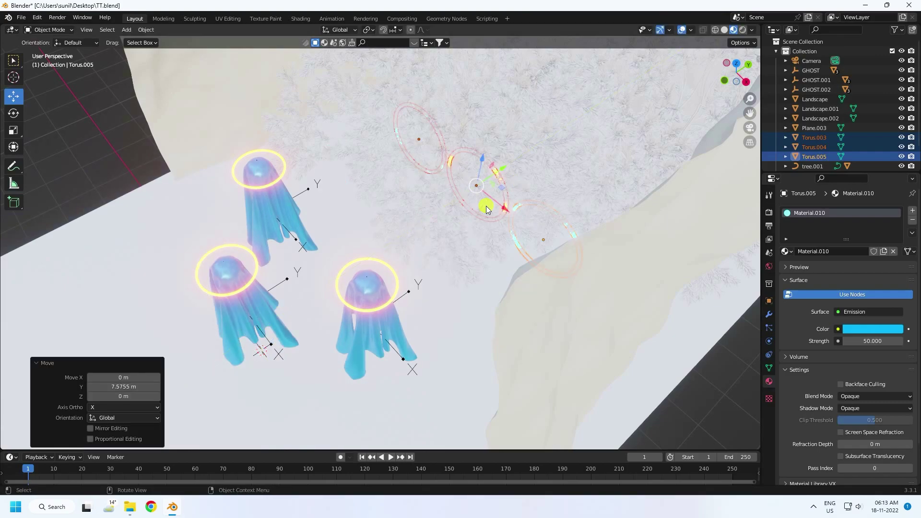
Look through the camera and scale the three rings up by about 1.13.
key(KP_1)
key(KP_0)
key(Home)
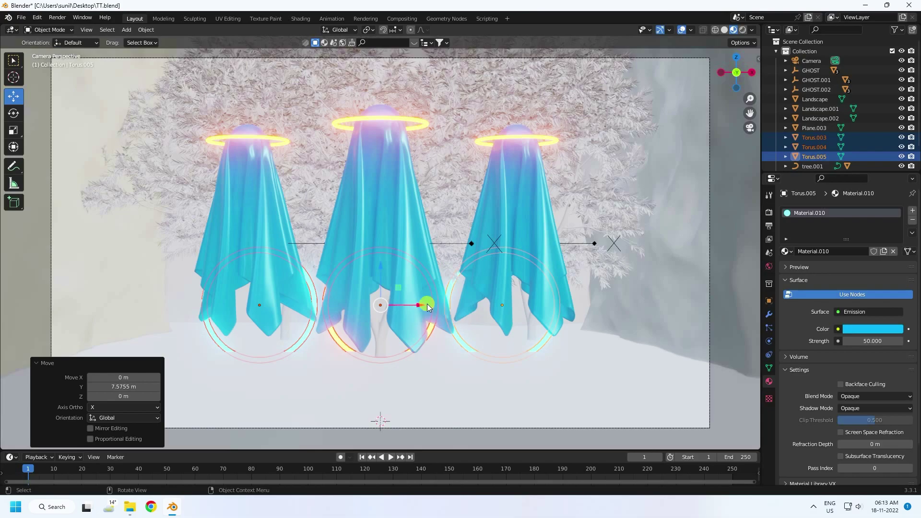
mouse_move(496, 311)
middle_down()
mouse_move(477, 360)
mouse_move(493, 312)
middle_up()
key(KP_0)
key(s)
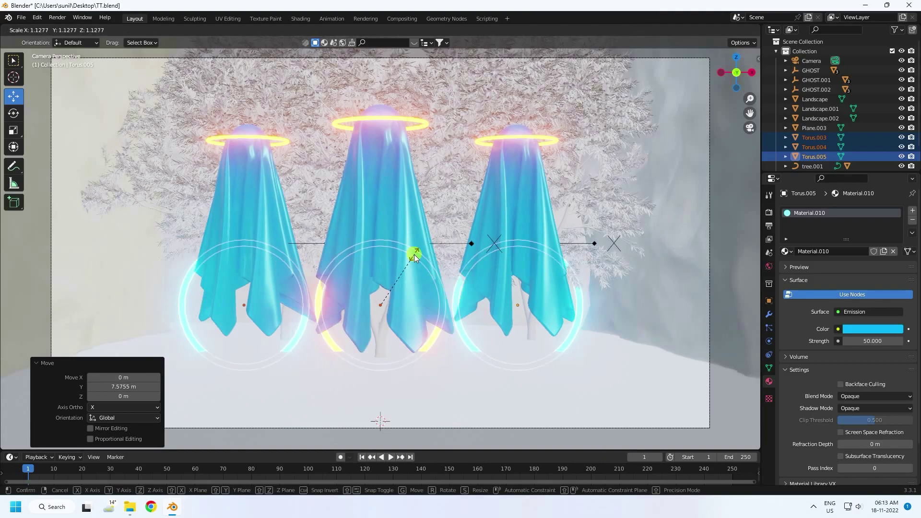
click(415, 258)
Move the three rings about 0.8 m further along Y and raise them about 1.32 m along Z.
middle_drag(413, 255, 361, 312)
drag(459, 214, 493, 199)
key(KP_0)
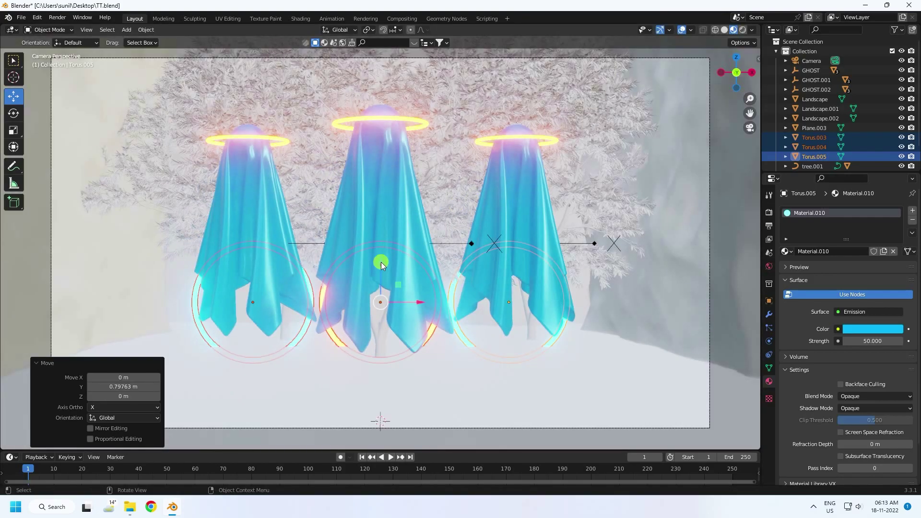
drag(381, 265, 383, 192)
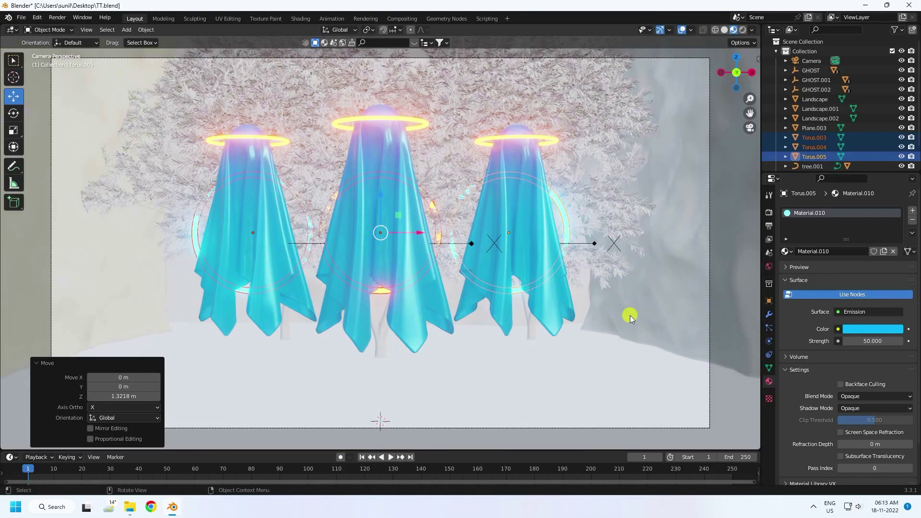
Add an area light at the scene origin and raise it about 7.06 m along Z above the ghosts.
click(409, 380)
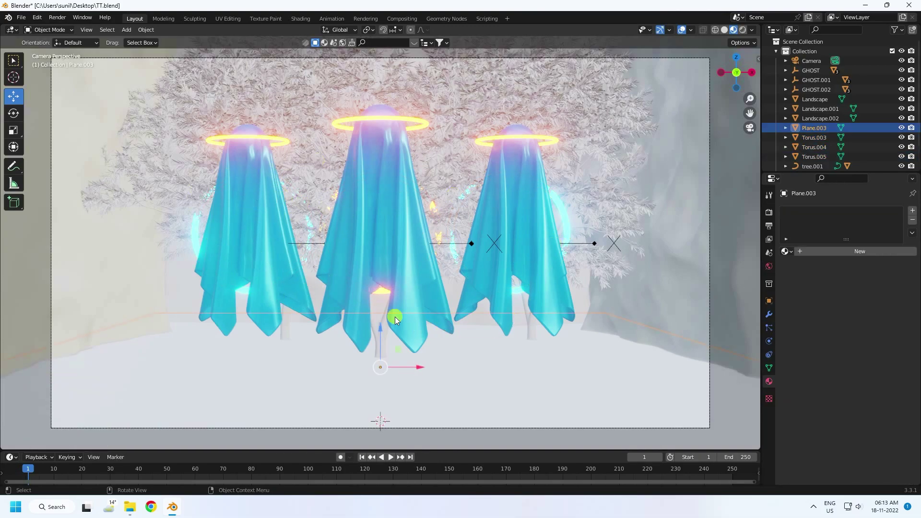
middle_drag(367, 243, 334, 158)
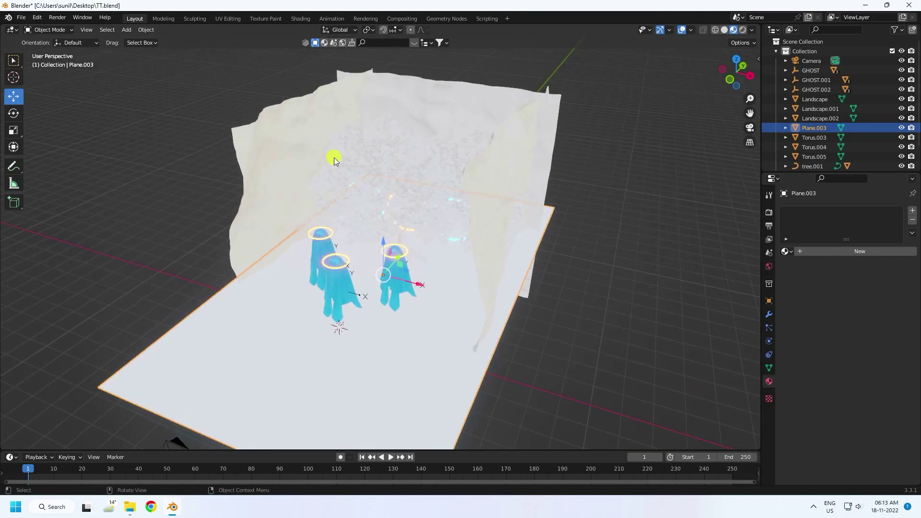
click(127, 30)
mouse_move(148, 170)
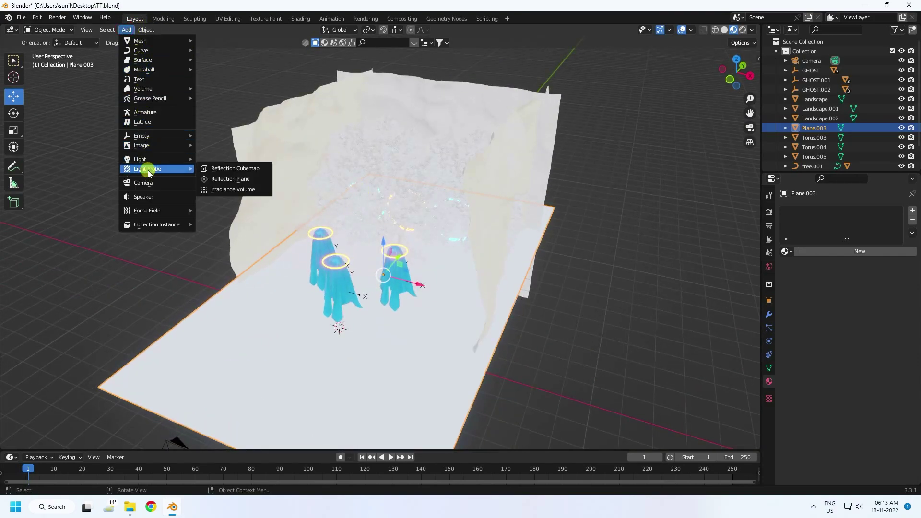
click(224, 191)
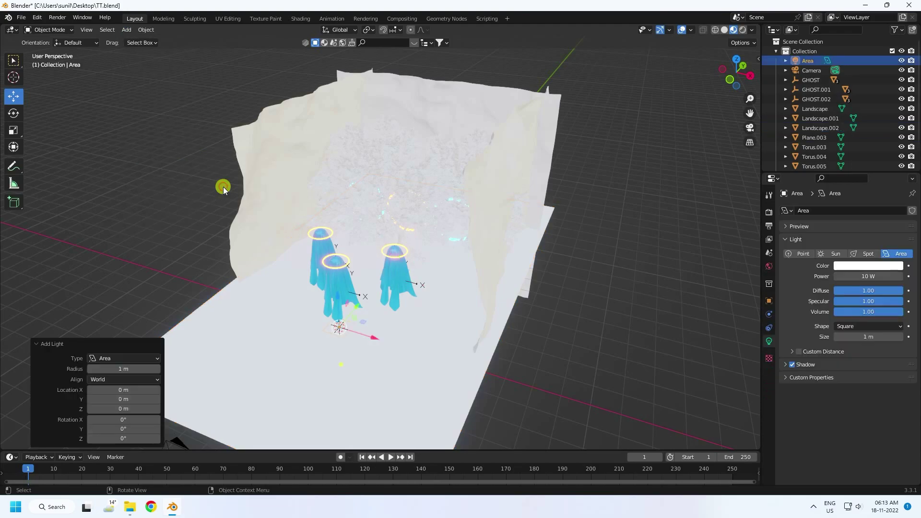
drag(341, 305, 354, 145)
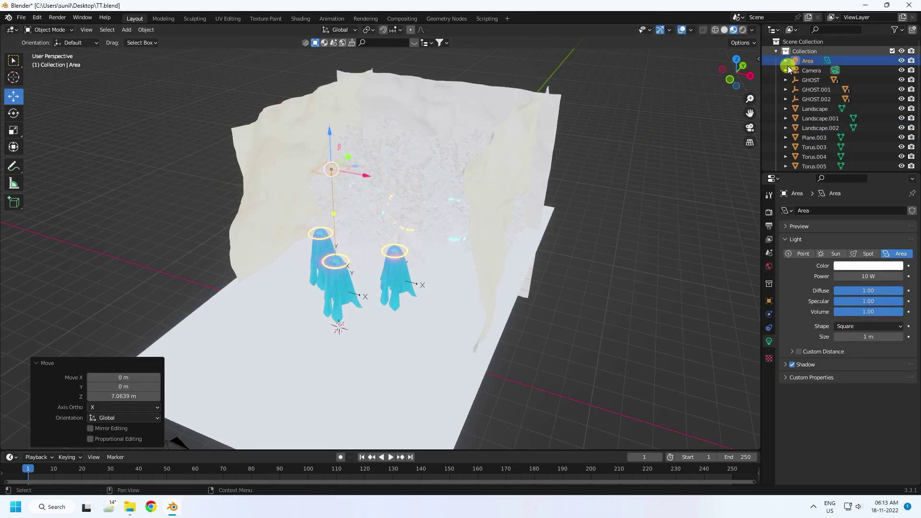
Switch to Solid shading, move the area light back along Y over the trees, and raise it about 1.66 m along Z.
click(725, 30)
middle_drag(363, 176, 328, 188)
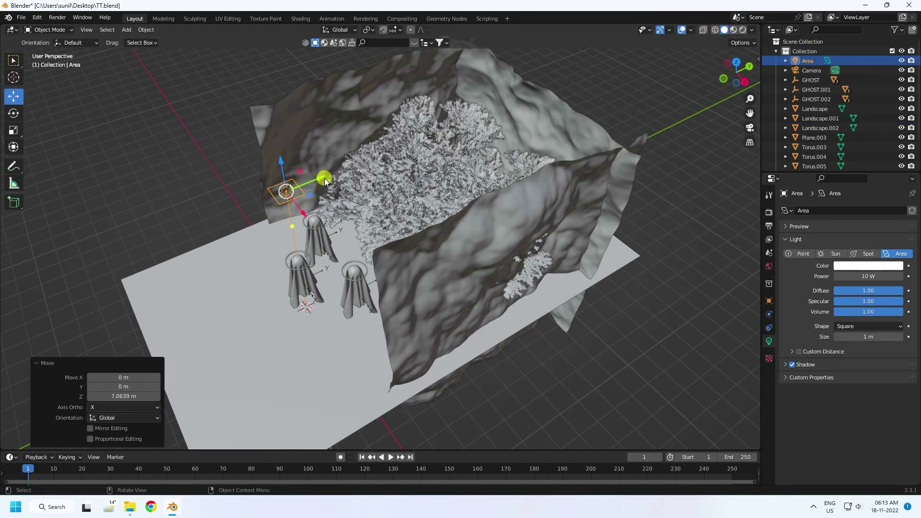
drag(325, 180, 437, 143)
middle_drag(438, 143, 422, 203)
drag(408, 154, 413, 108)
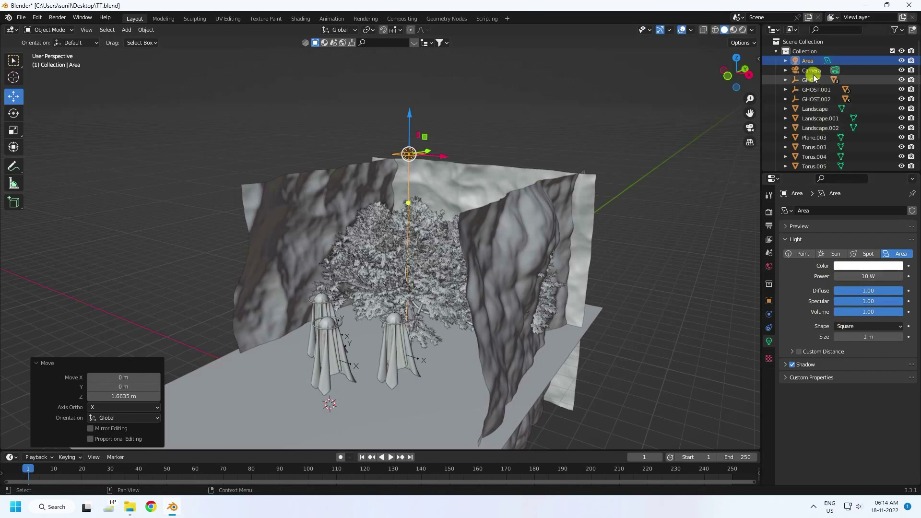
Set the area light above the trees to a size of 2 m and a power of 300 W.
click(858, 337)
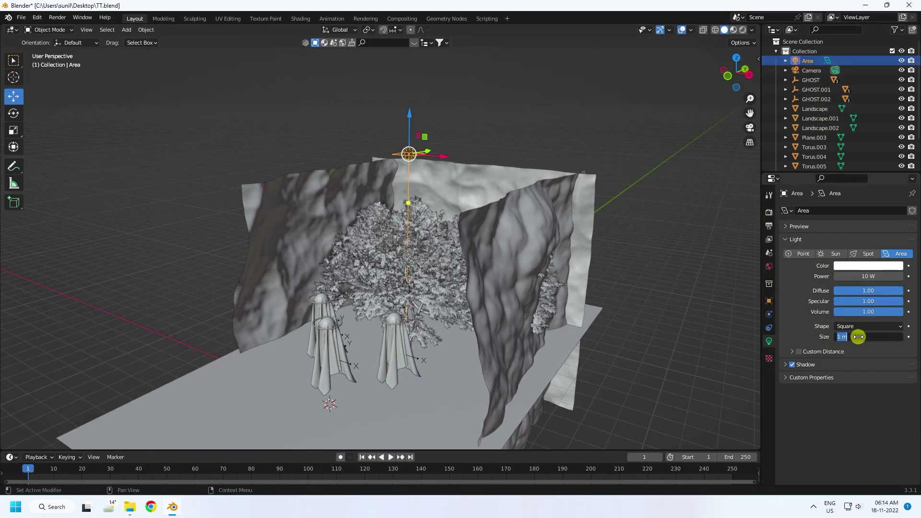
text(2)
key(Return)
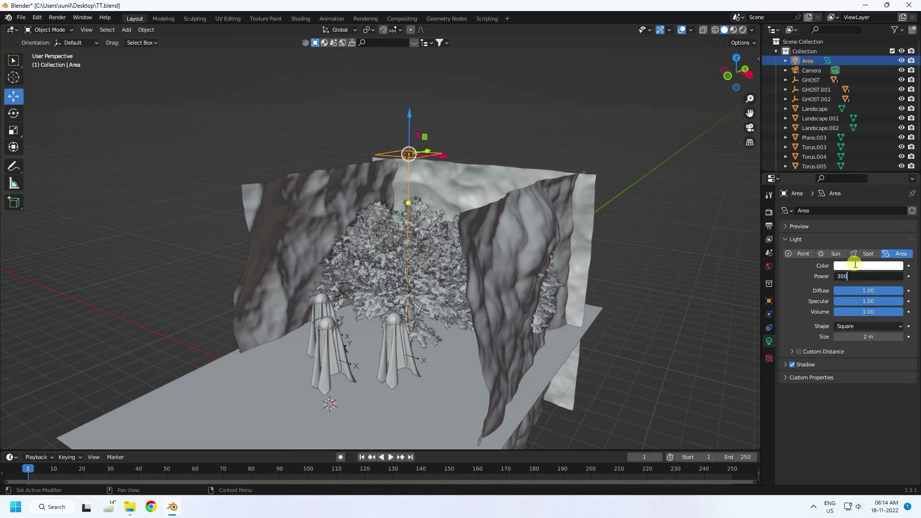
key(Return)
Colour the area light above the trees orange with hue 0.024 and saturation 1.
click(854, 266)
click(838, 232)
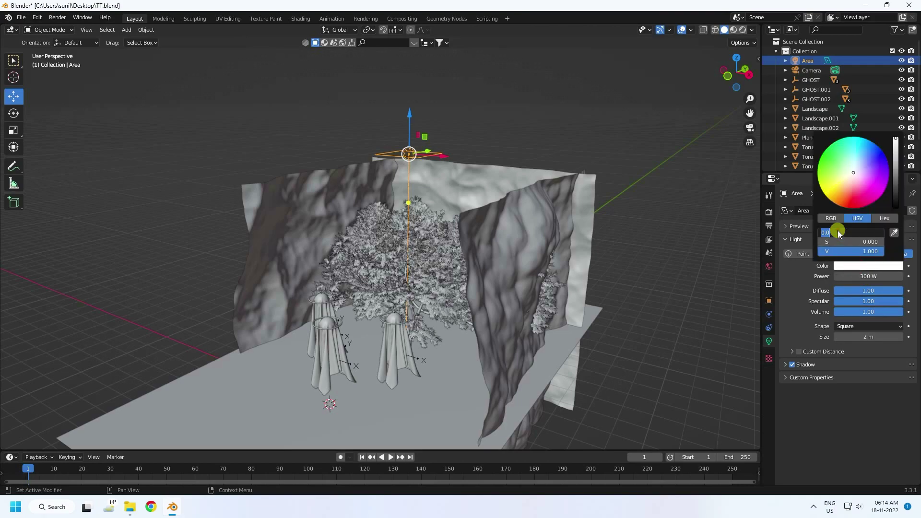
text(0.024)
key(Return)
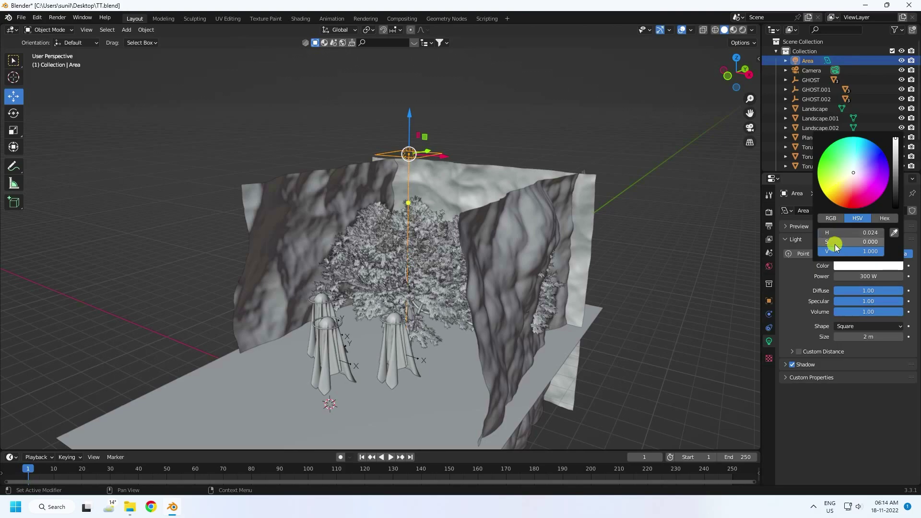
click(835, 242)
text(1)
key(Return)
Duplicate the orange area light and move the copy about 4.04 m along Y over the rear trees.
middle_drag(537, 194, 452, 263)
key(ctrl+c)
key(ctrl+v)
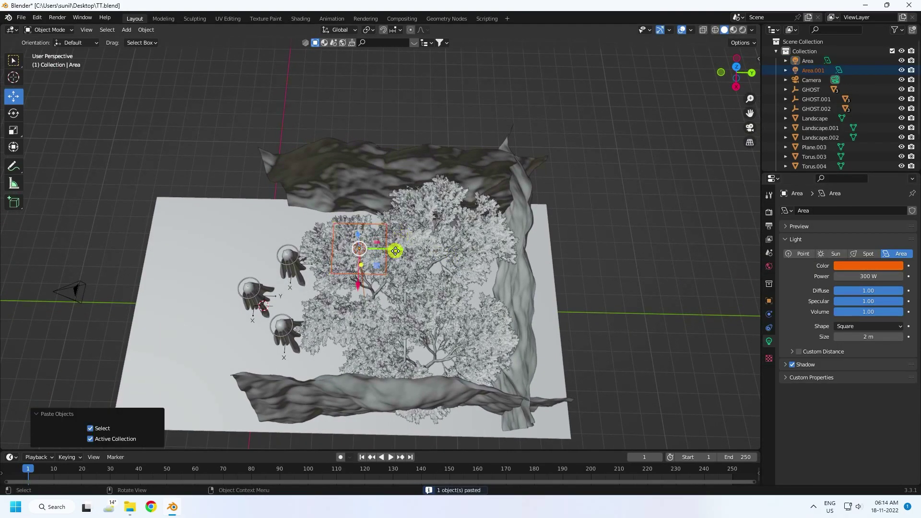
key(g)
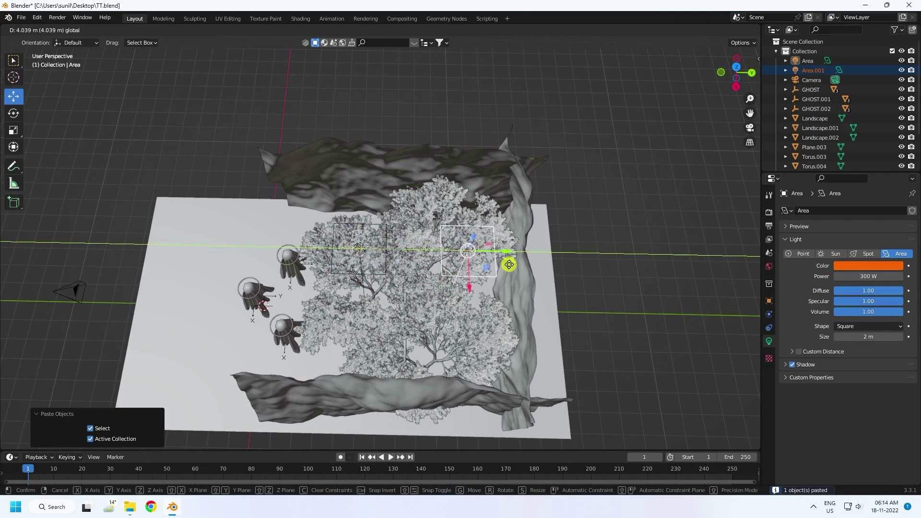
click(504, 323)
Add another area light at the scene origin and raise it about 1.95 m along Z.
middle_drag(428, 344, 497, 276)
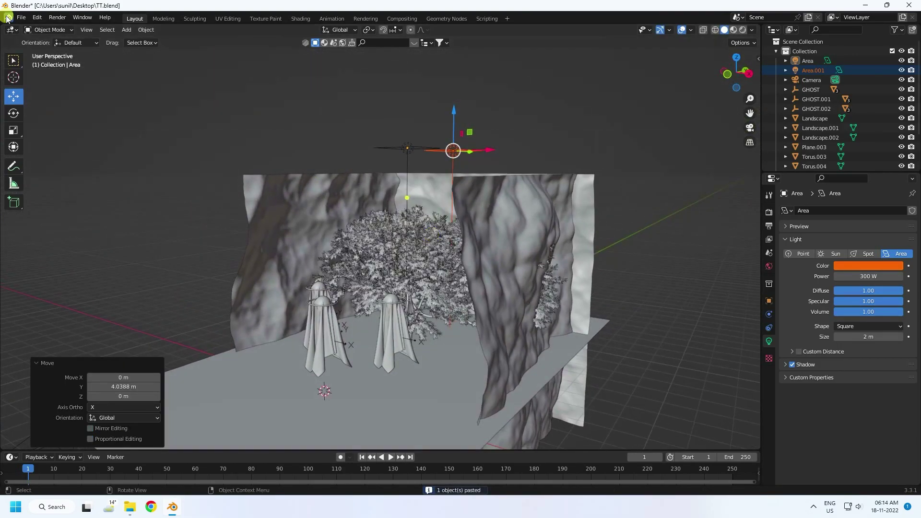
click(122, 30)
mouse_move(149, 160)
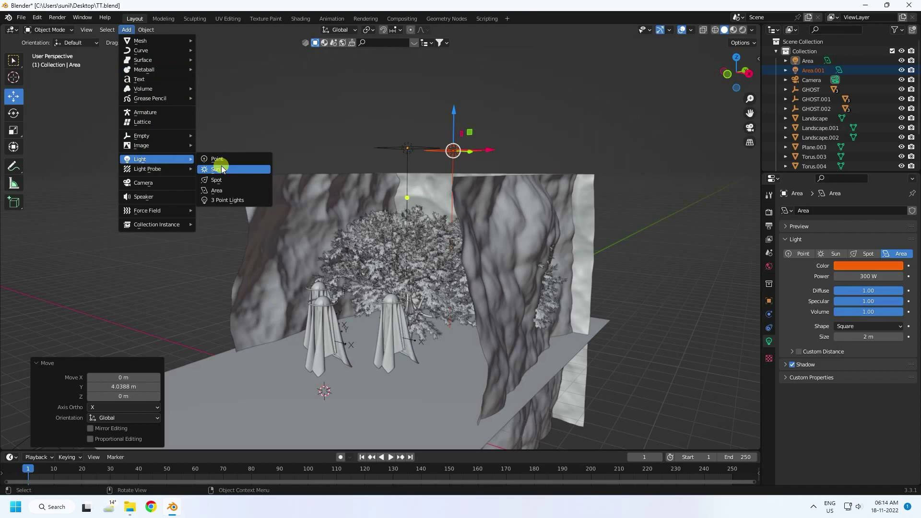
click(230, 192)
scroll(353, 273, down, 3)
middle_drag(349, 329, 396, 273)
key(g)
key(z)
click(390, 255)
scroll(390, 255, up, 3)
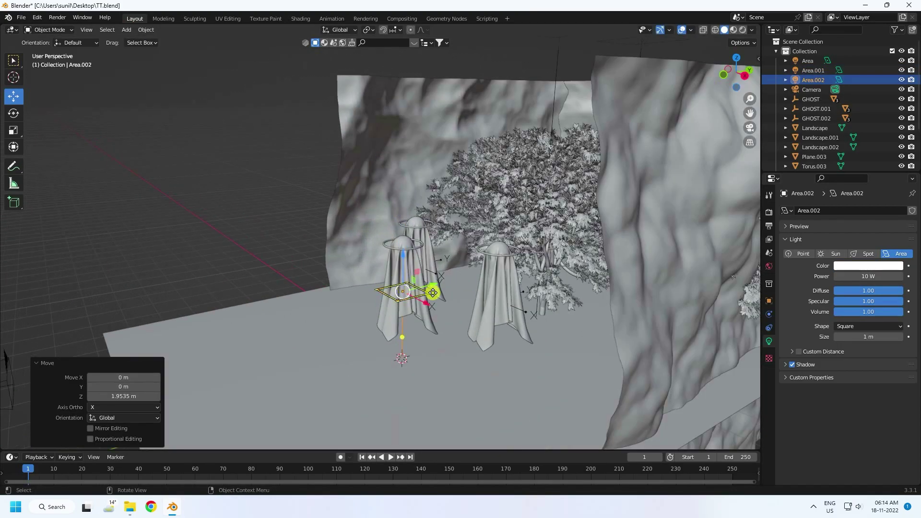
Move the new area light about 3.56 m along negative Y in front of the ghosts and rotate it 90° about X.
key(g)
key(y)
click(305, 322)
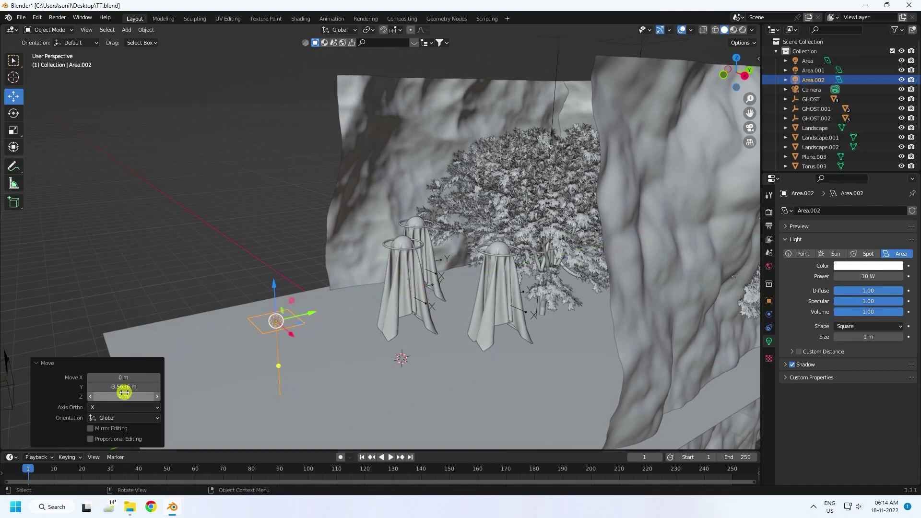
click(14, 113)
drag(263, 295, 231, 346)
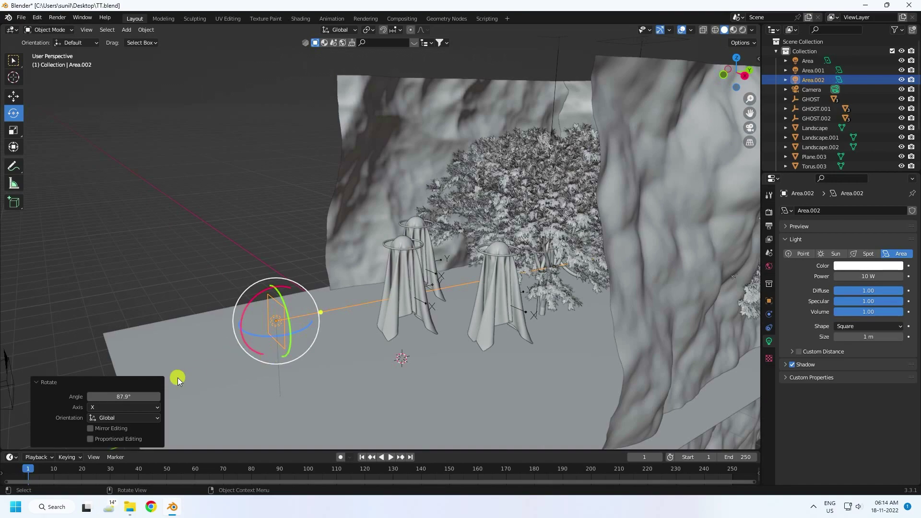
key(Return)
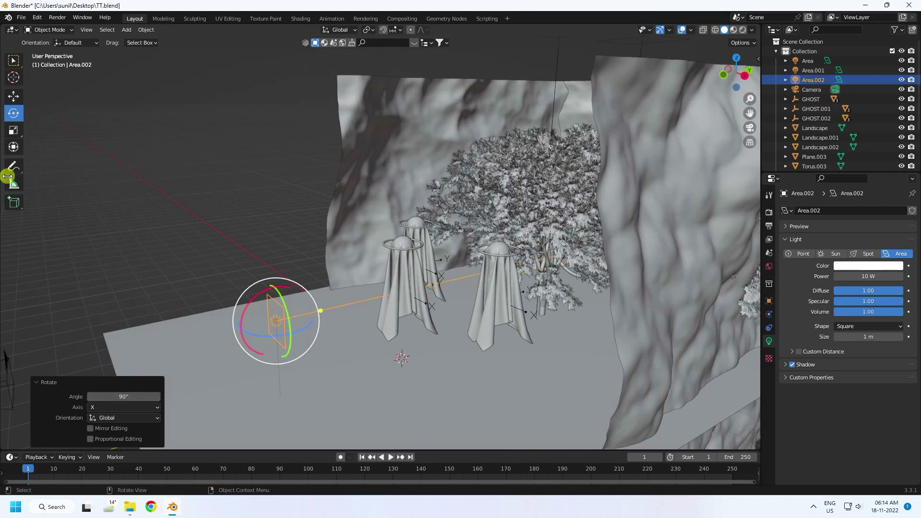
Raise the front area light about 0.53 m along Z.
click(14, 96)
click(318, 339)
click(276, 310)
click(276, 310)
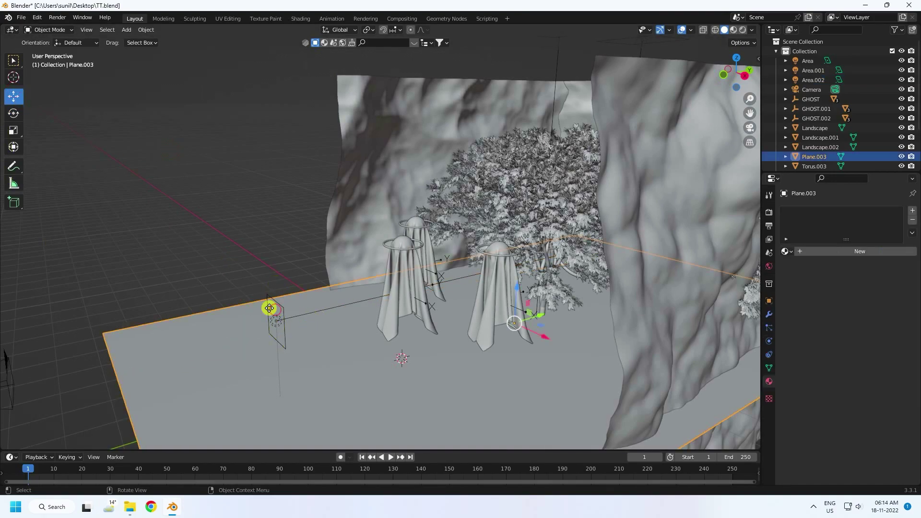
click(275, 315)
drag(276, 286, 272, 260)
Set the front area light's power to 100 W and its size to 2 m.
click(868, 276)
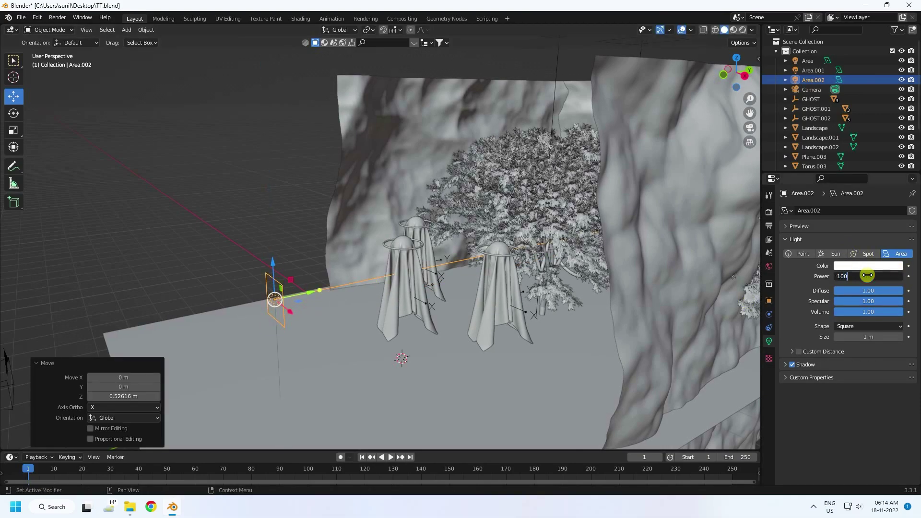
text(100)
key(Return)
mouse_move(387, 303)
middle_down()
mouse_move(356, 315)
mouse_move(387, 311)
middle_up()
click(868, 336)
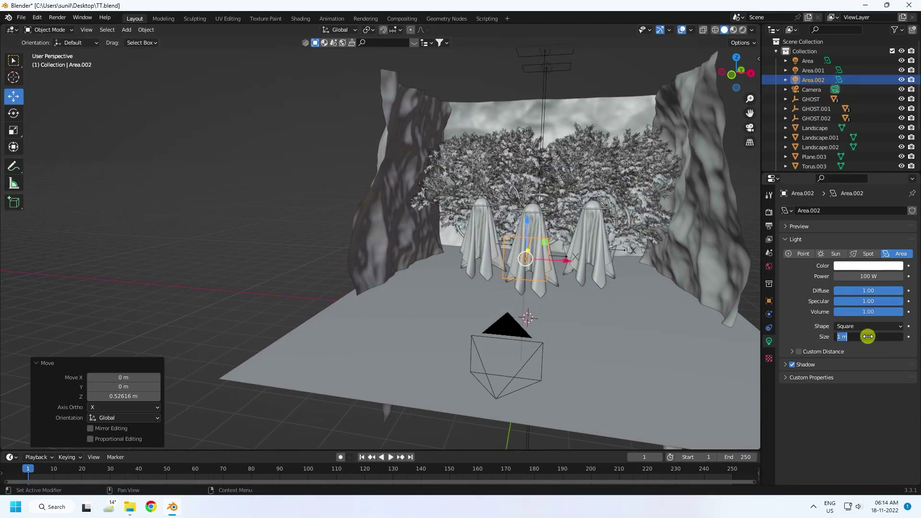
text(2)
key(Return)
Move the front area light about 0.42 m along negative Y, save the file and return to the camera view.
middle_drag(432, 243, 218, 347)
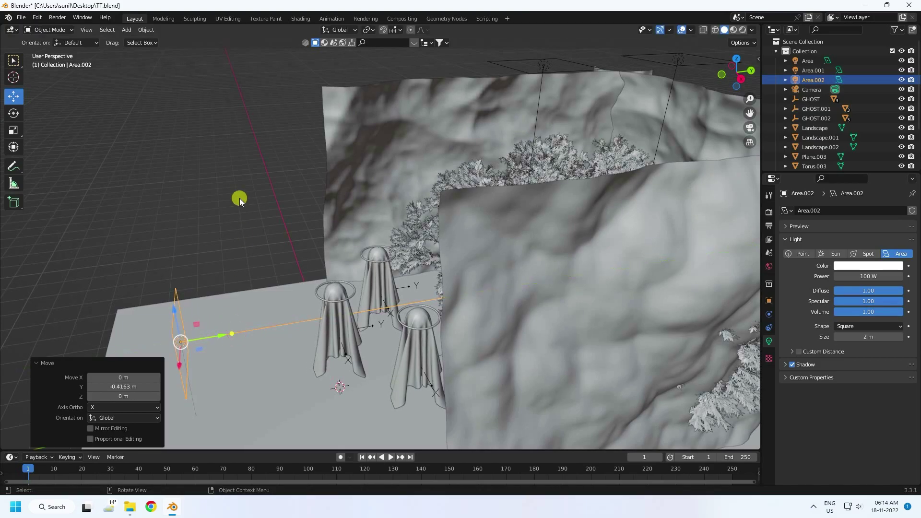
click(240, 198)
key(ctrl+s)
key(KP_0)
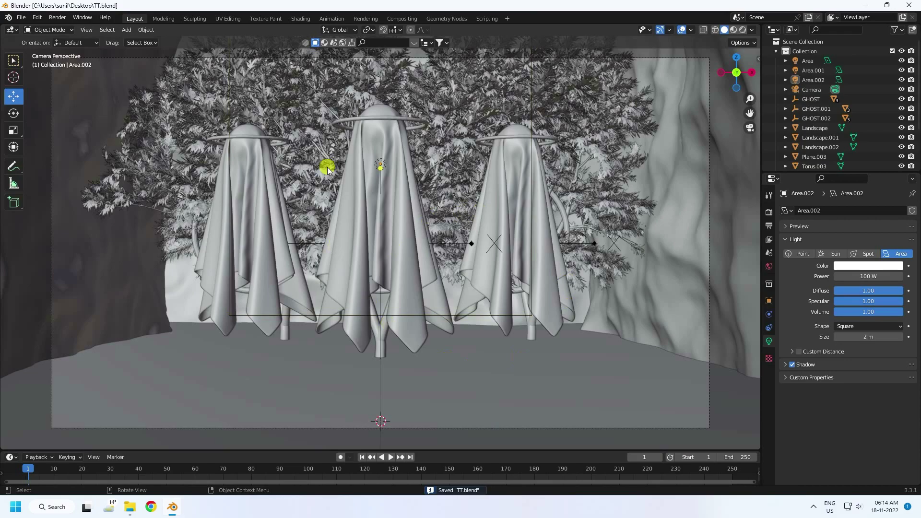
Add a point light at the scene origin.
click(126, 29)
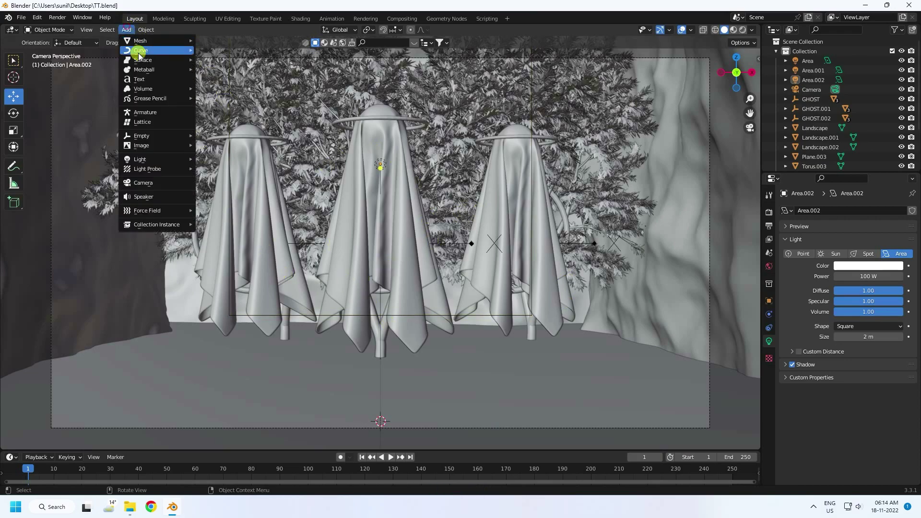
mouse_move(144, 40)
mouse_move(149, 159)
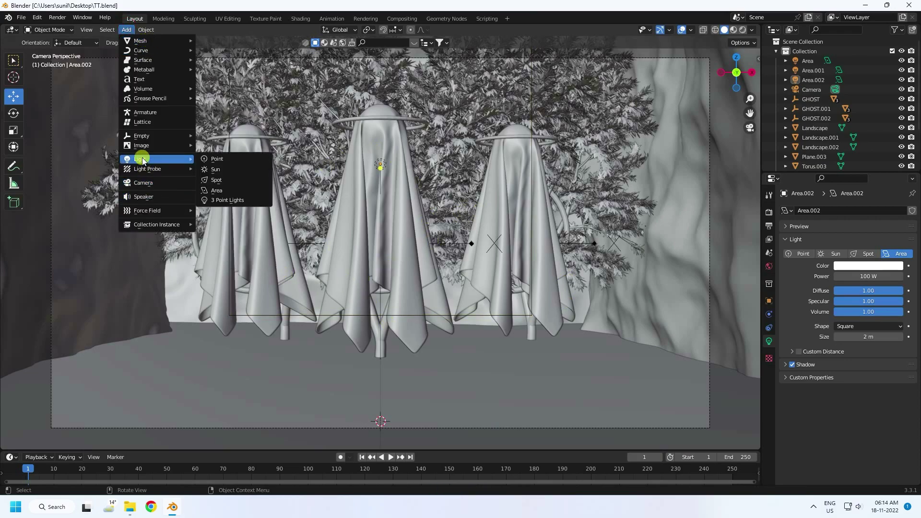
click(226, 159)
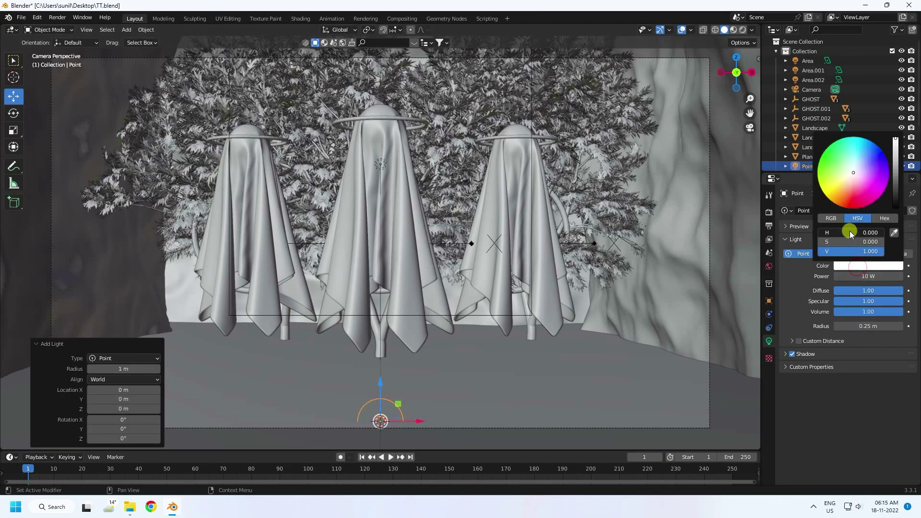
Colour the point light blue with hue 0.6 and saturation 1, and set its power to 200 W.
text(.6)
key(Return)
click(847, 242)
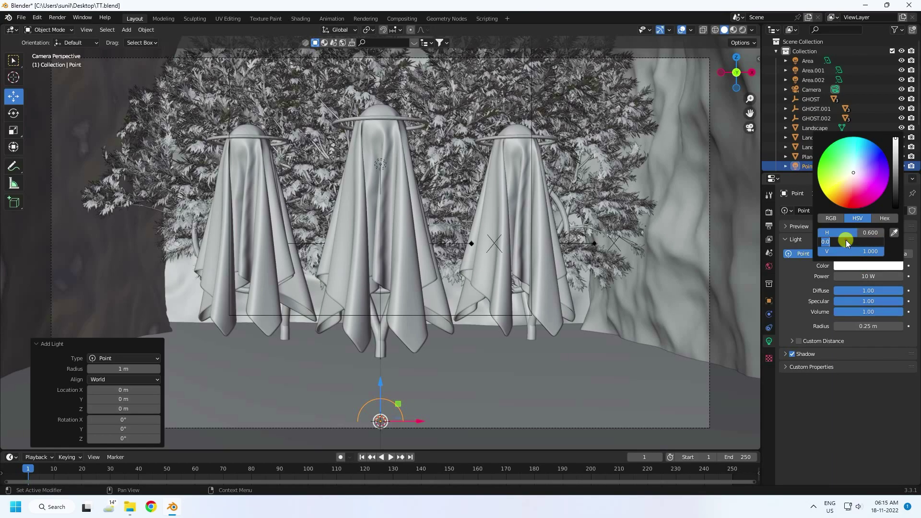
text(1)
key(Return)
click(857, 277)
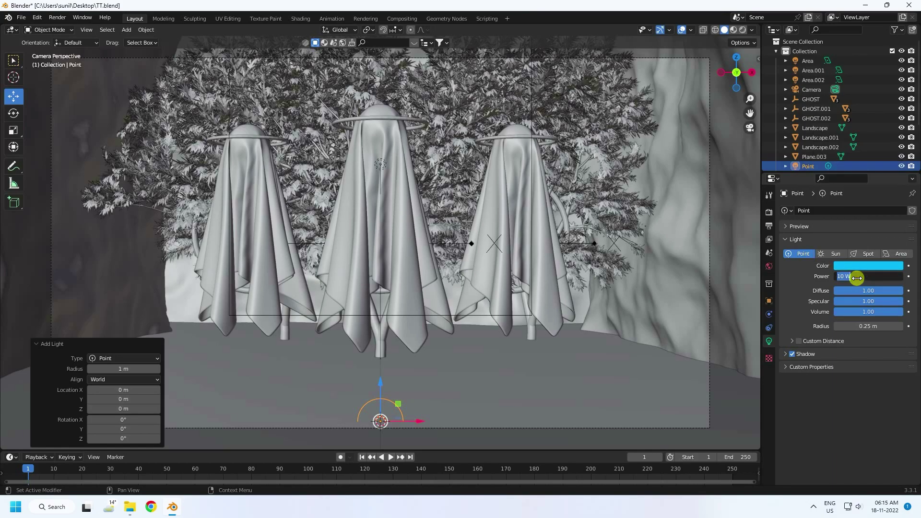
key(Return)
Move the point light about 3.46 m along negative X, then adjust its depth and height beside the rock wall.
scroll(520, 280, down, 2)
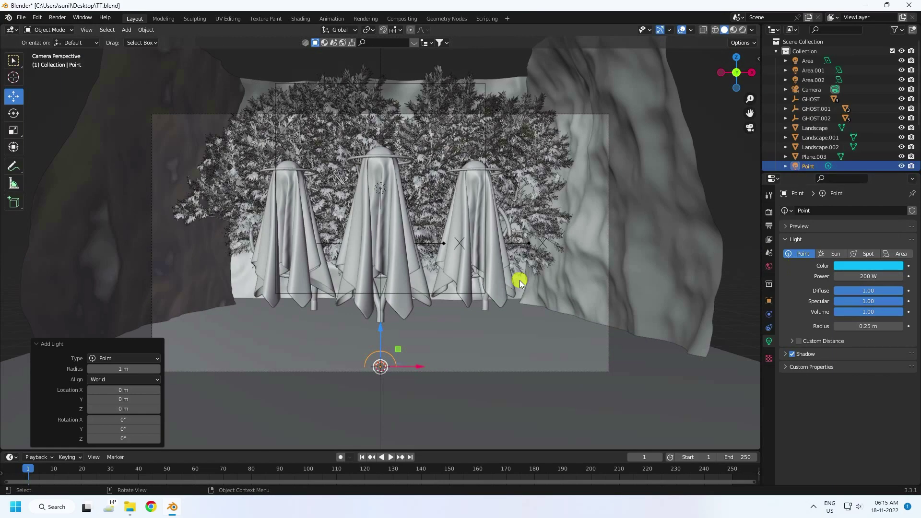
key(g)
key(x)
click(199, 373)
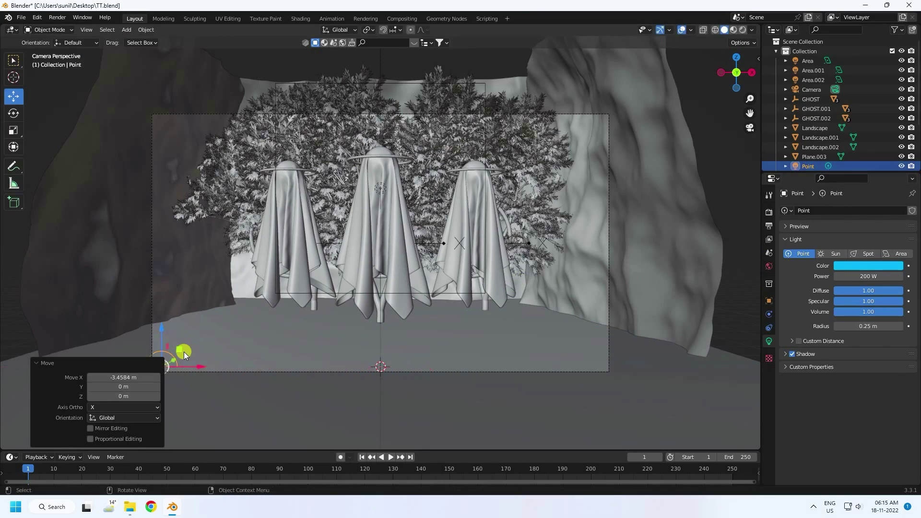
middle_drag(181, 350, 214, 323)
drag(221, 323, 277, 287)
drag(247, 236, 246, 221)
click(71, 216)
key(KP_0)
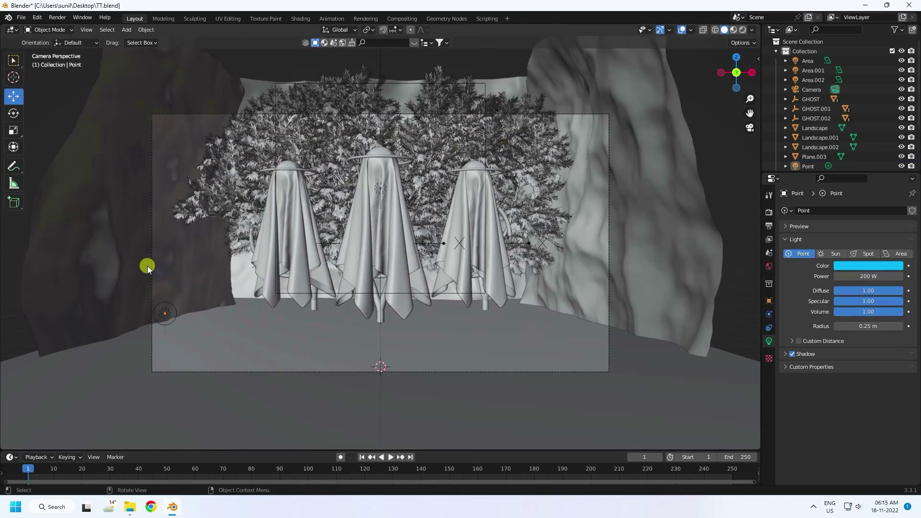
Adjust the blue point light's height, duplicate it and move the copy about 8.69 m along X to the opposite rock wall.
click(168, 316)
drag(166, 296, 607, 361)
key(ctrl+c)
key(ctrl+v)
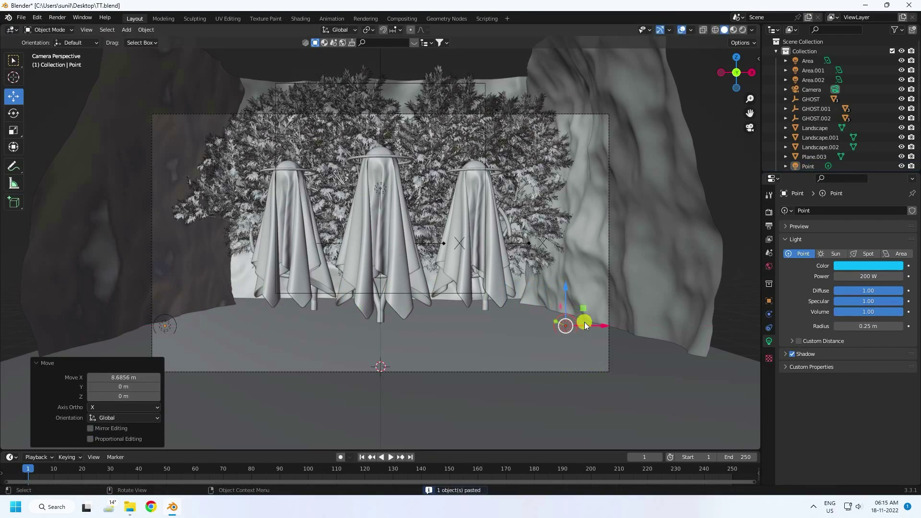
Colour the duplicated point light orange by setting its hue to 0.05.
scroll(846, 123, down, 3)
click(815, 138)
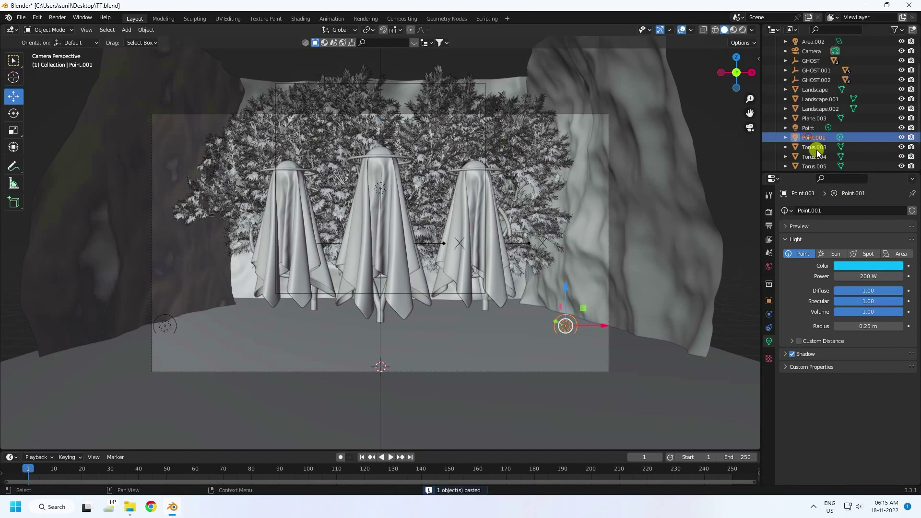
click(845, 269)
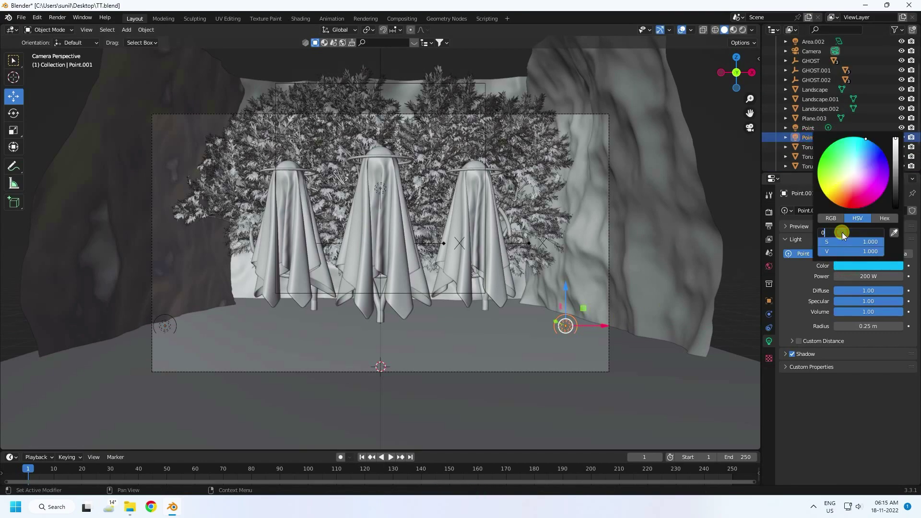
click(842, 232)
text(0.05)
key(Return)
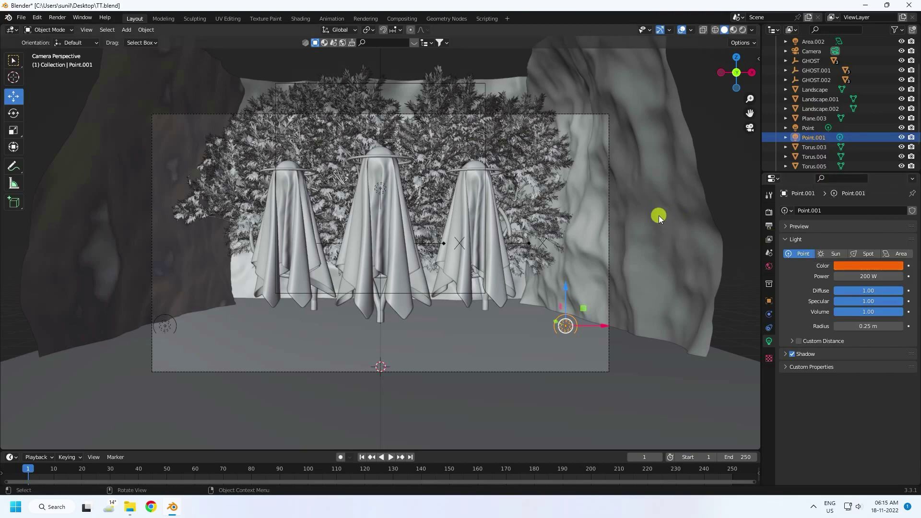
Save the file and preview the lit scene in Rendered shading through the camera.
key(ctrl+s)
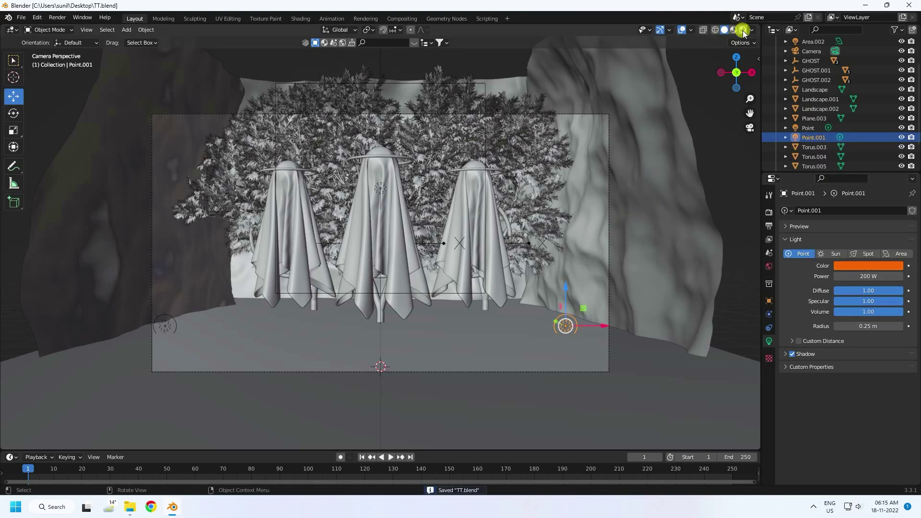
click(743, 30)
scroll(350, 140, up, 1)
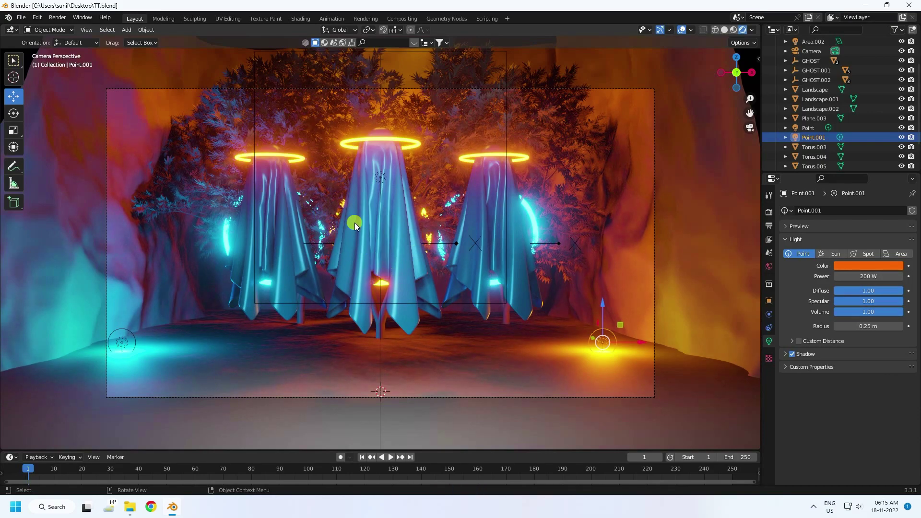
scroll(368, 212, up, 1)
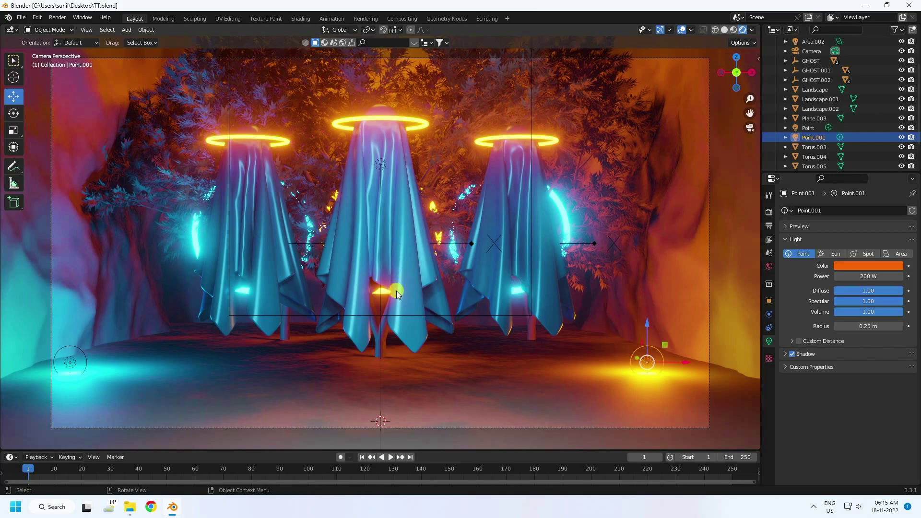
Select the ground plane, give it a new node material and show the scene in Material Preview shading.
click(317, 376)
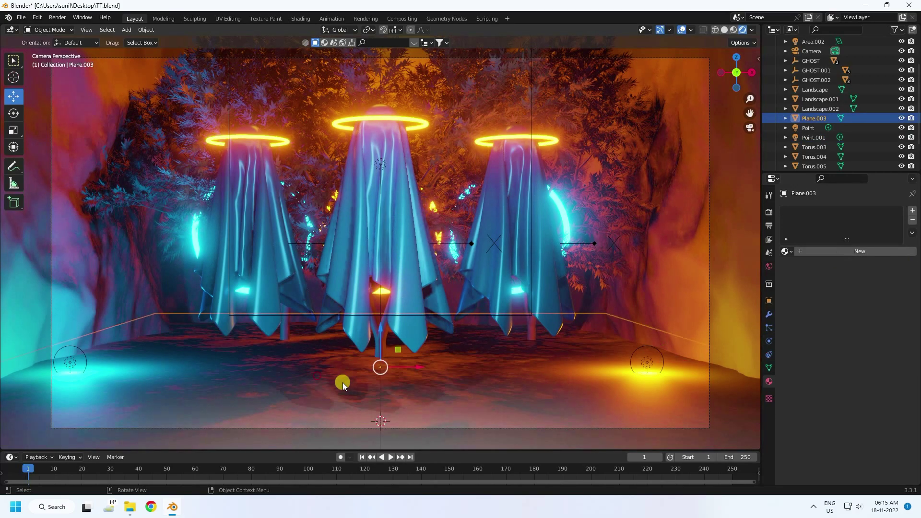
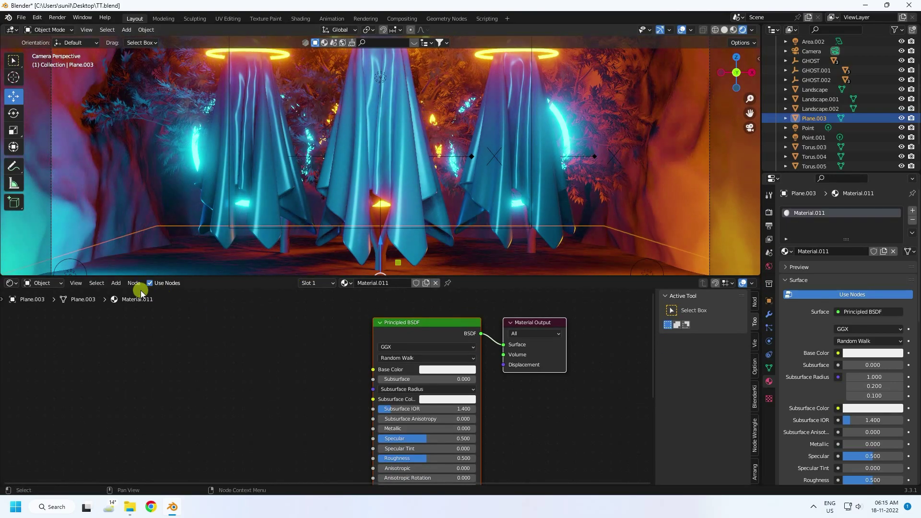
click(116, 283)
click(126, 298)
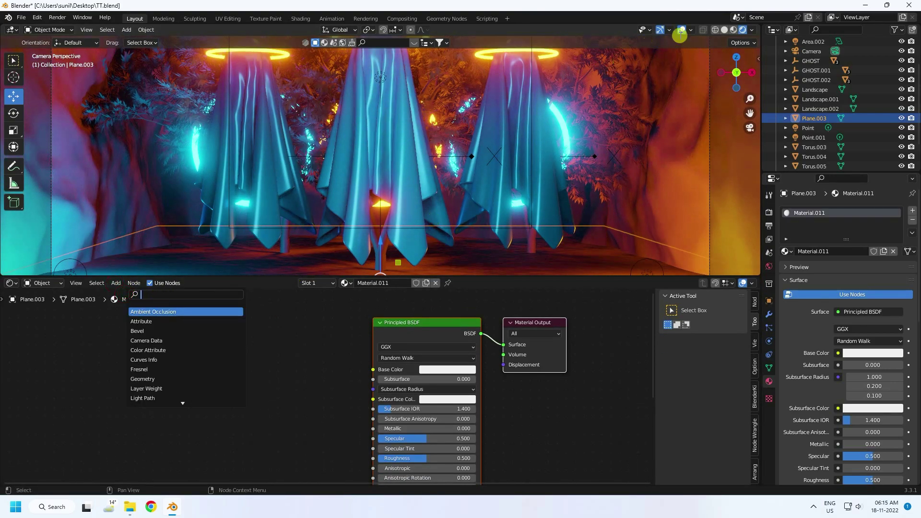
click(734, 30)
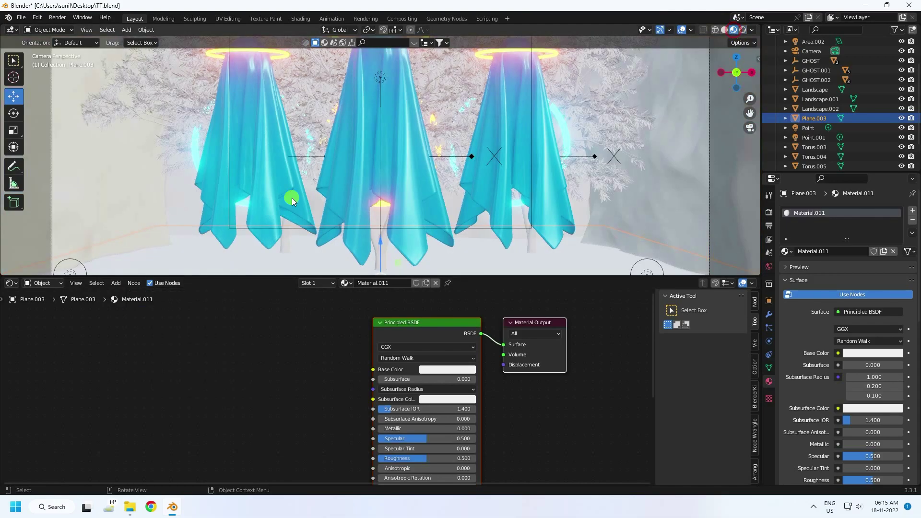
Add a ColorRamp node to the ground material and connect its Color output to the Principled BSDF's Roughness.
click(116, 283)
click(125, 297)
text(coo)
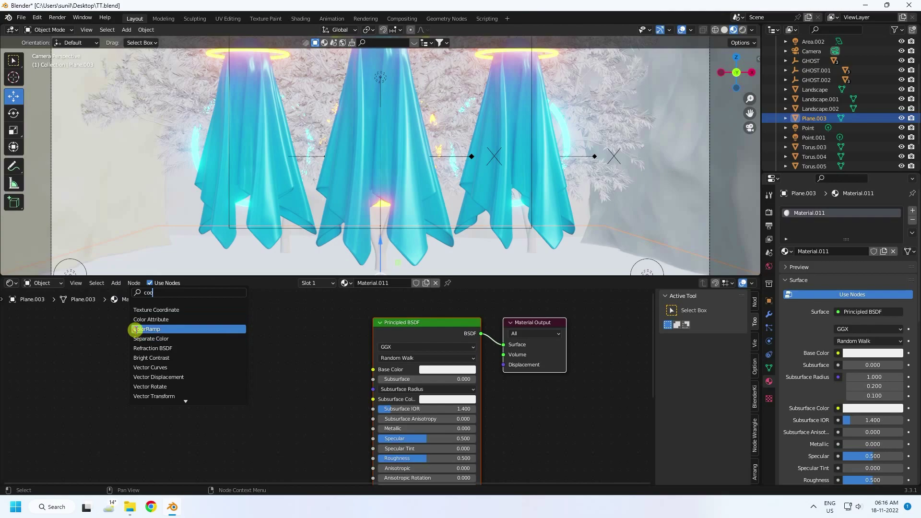
click(137, 329)
click(214, 395)
scroll(287, 391, up, 2)
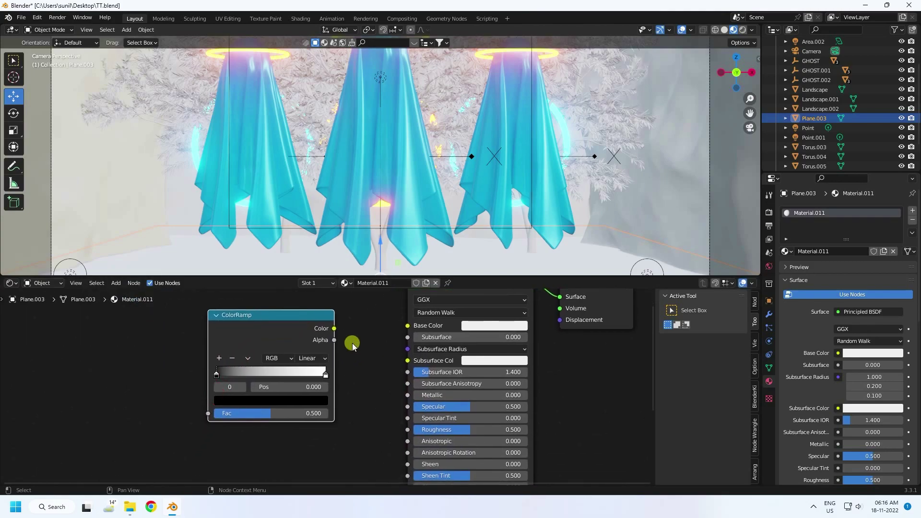
drag(334, 328, 407, 430)
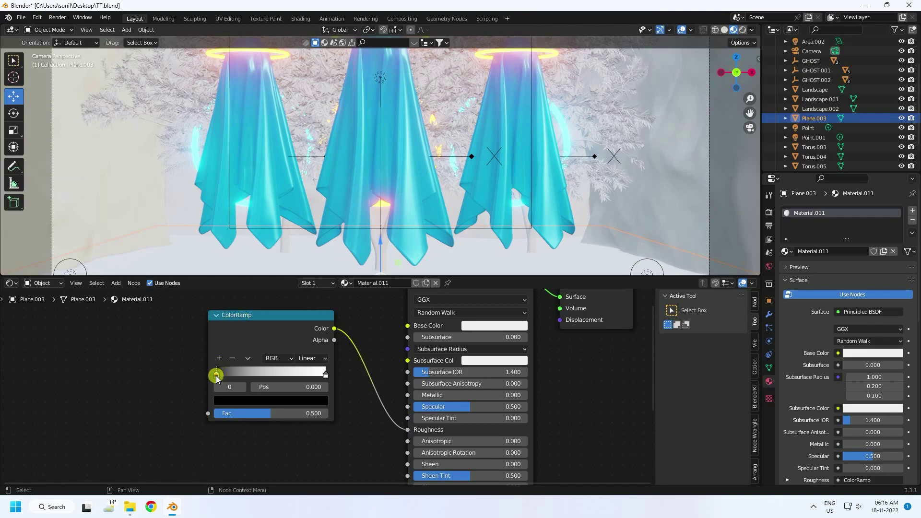
Set the ColorRamp's black stop to position 0.5 and its white stop to position 0.7.
click(275, 387)
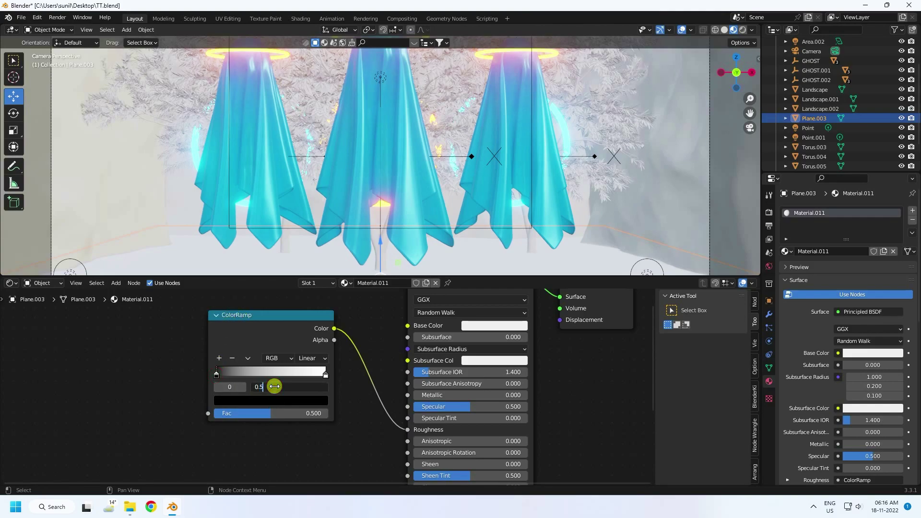
text(0.5)
key(Return)
click(325, 374)
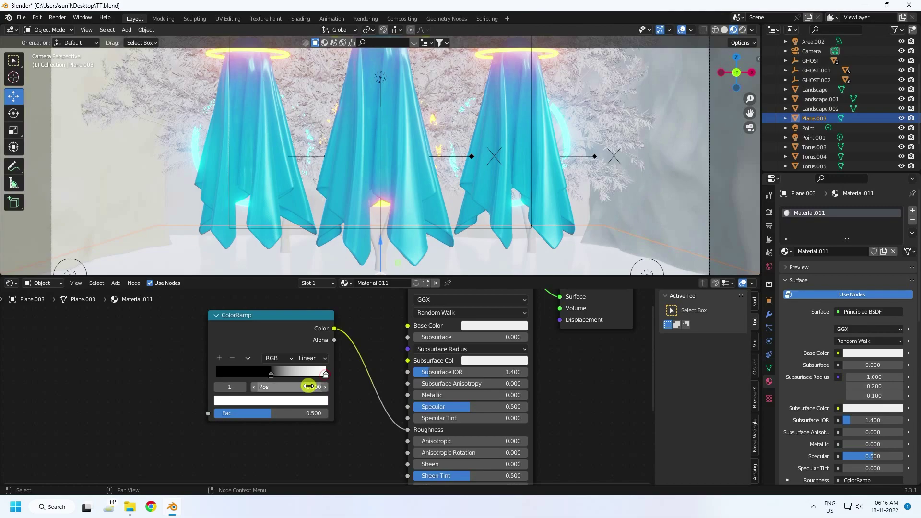
click(308, 386)
text(0.7)
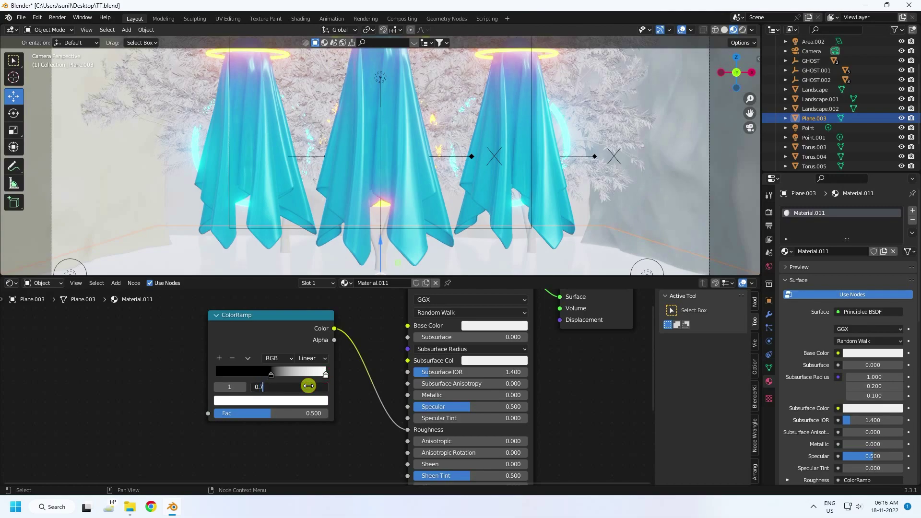
key(Return)
Add a Noise Texture node and connect its Fac output to the ColorRamp's Fac input.
click(116, 283)
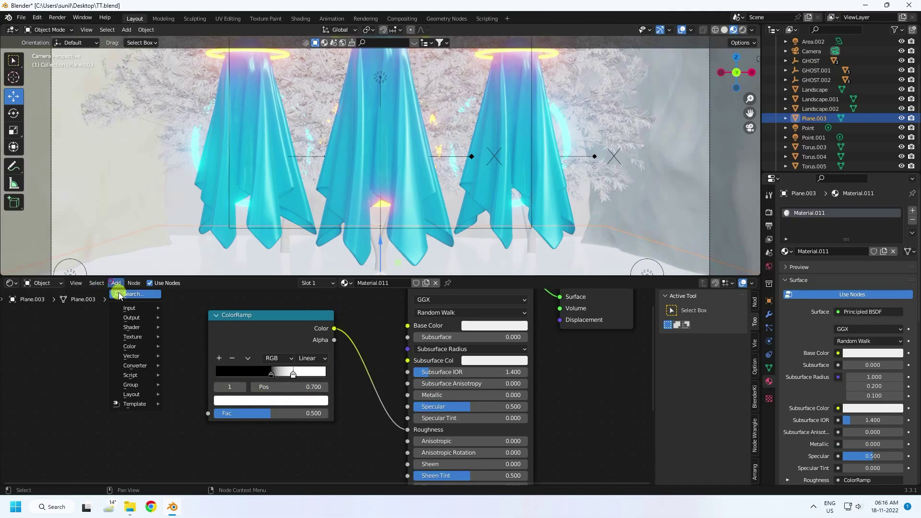
click(121, 295)
text(noi)
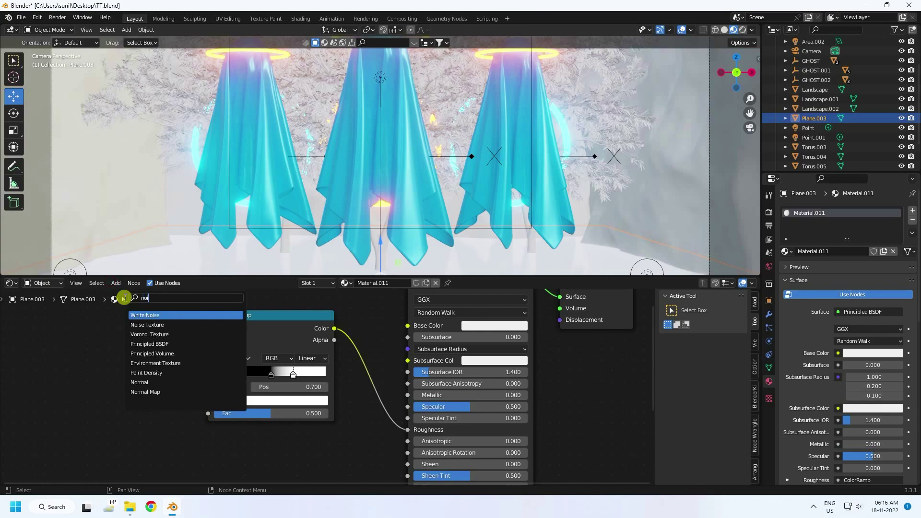
click(147, 325)
click(85, 347)
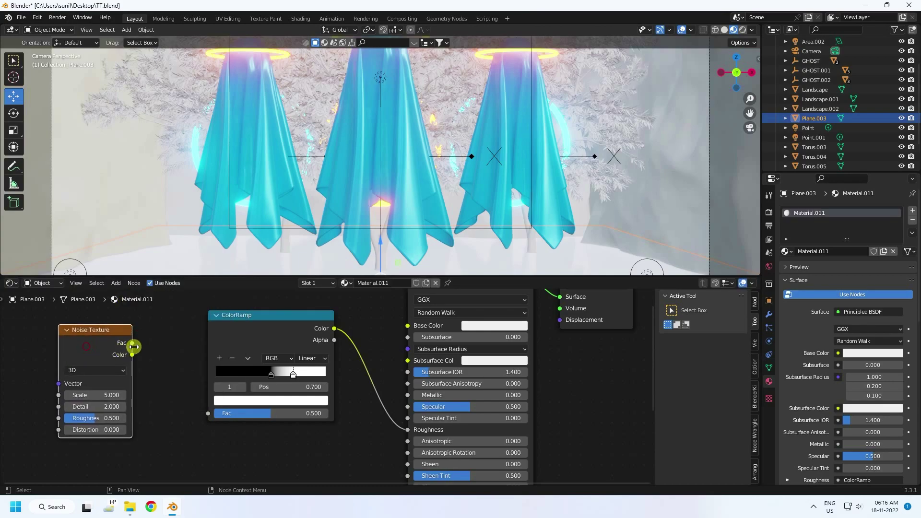
drag(132, 343, 209, 415)
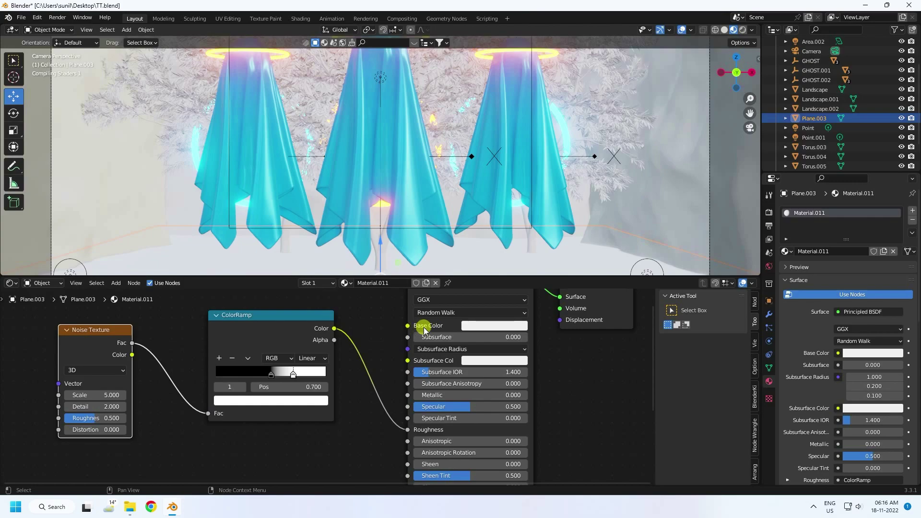
Darken the ground material's Base Color to black.
click(484, 326)
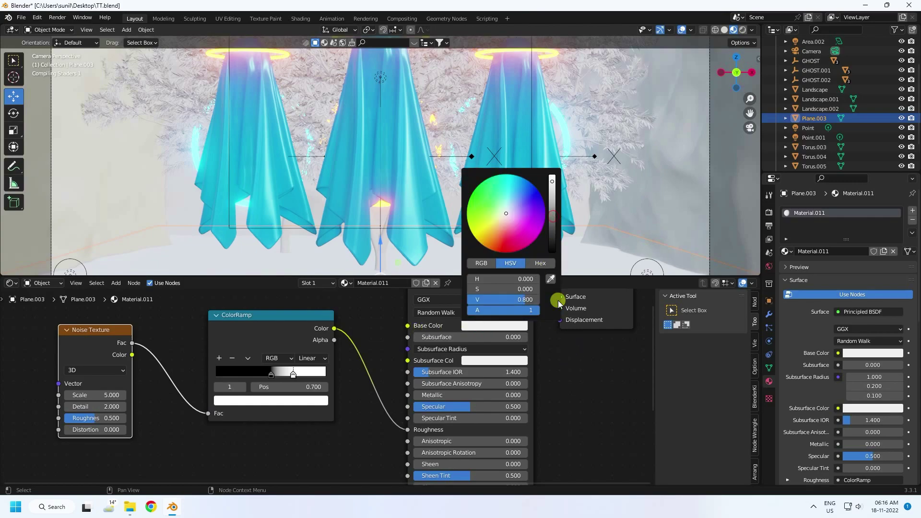
click(554, 249)
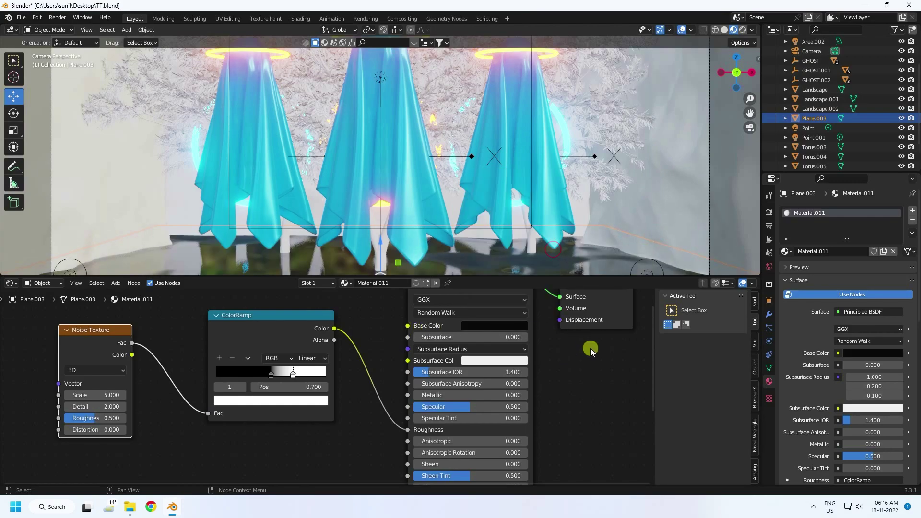
scroll(384, 161, down, 3)
middle_drag(384, 160, 206, 272)
scroll(393, 240, up, 3)
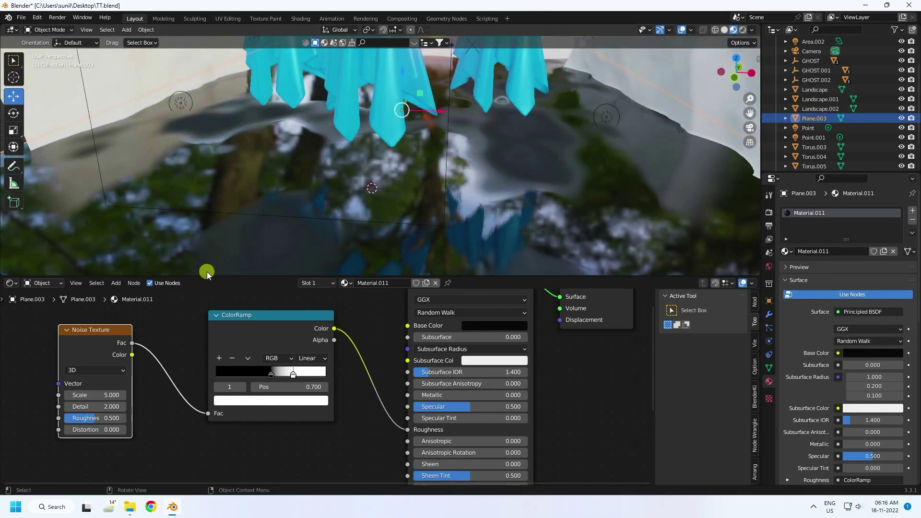
Set the Noise Texture's Scale to 10 and its Detail to 20.
double_click(93, 394)
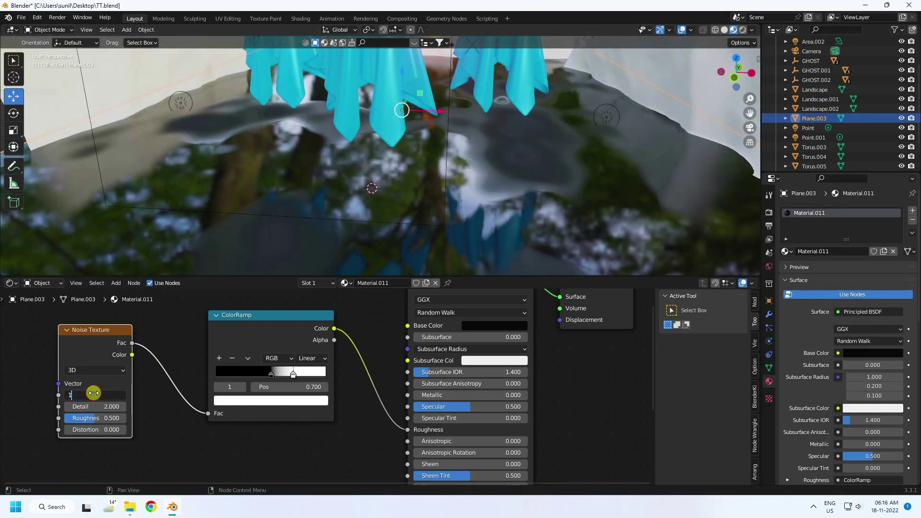
text(10)
key(Return)
double_click(101, 407)
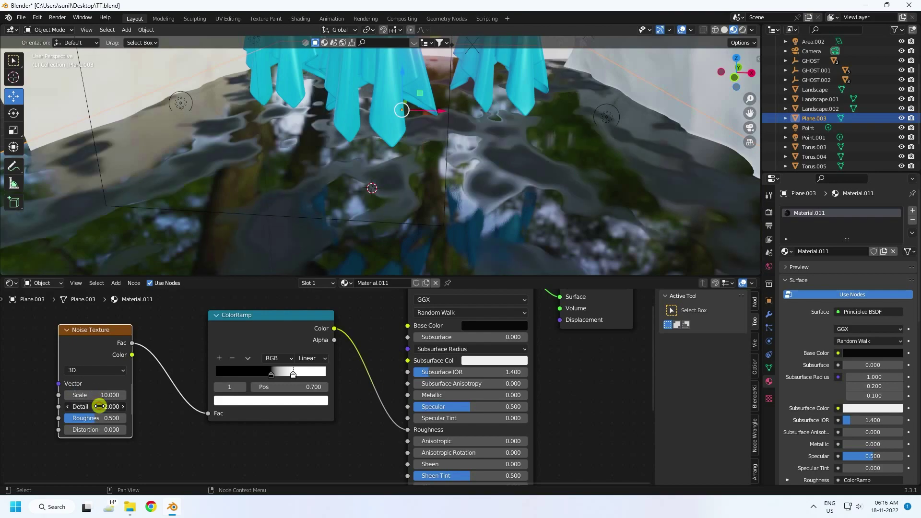
text(20)
key(Return)
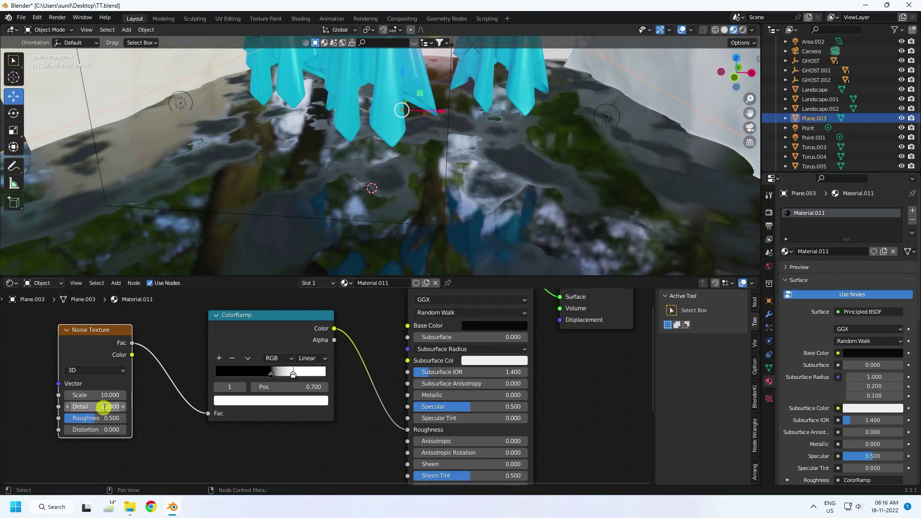
Add a Bump node with Invert enabled and connect its Normal output to the Principled BSDF's Normal input.
scroll(202, 381, down, 2)
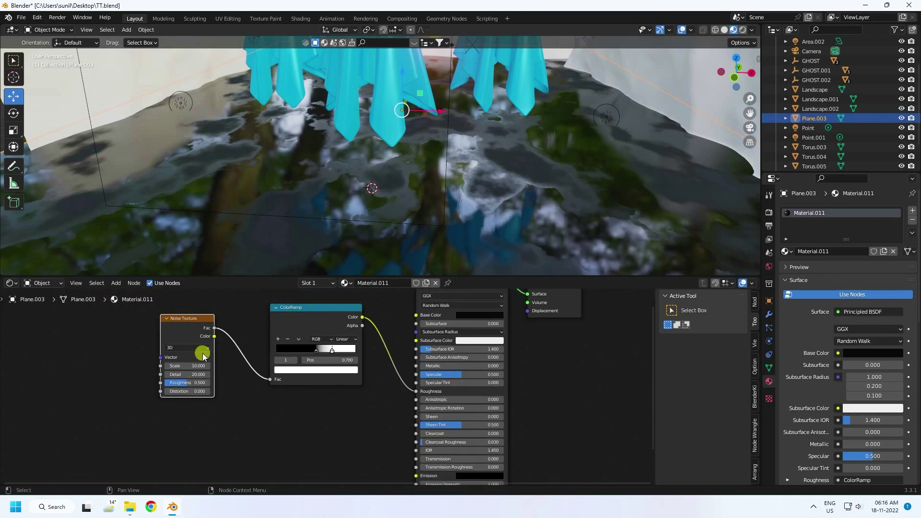
click(113, 281)
click(126, 296)
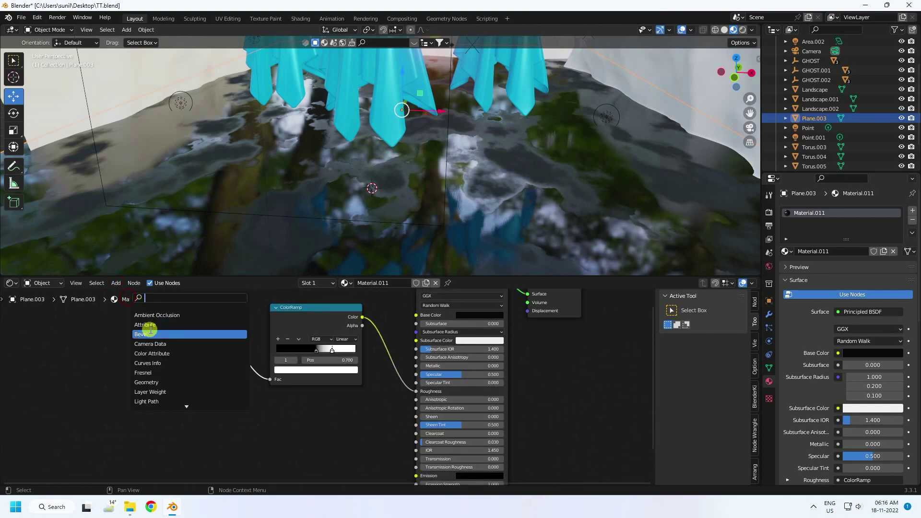
text(bump)
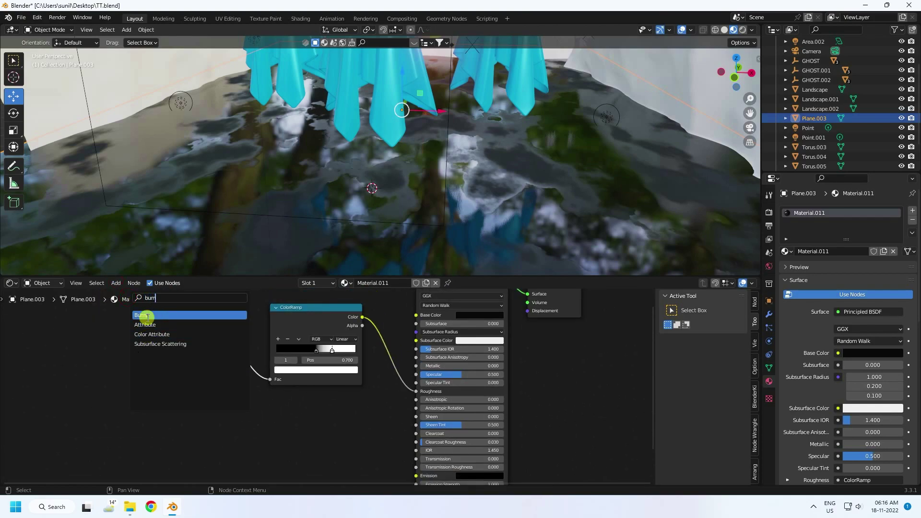
key(Return)
click(390, 448)
middle_drag(390, 449, 349, 341)
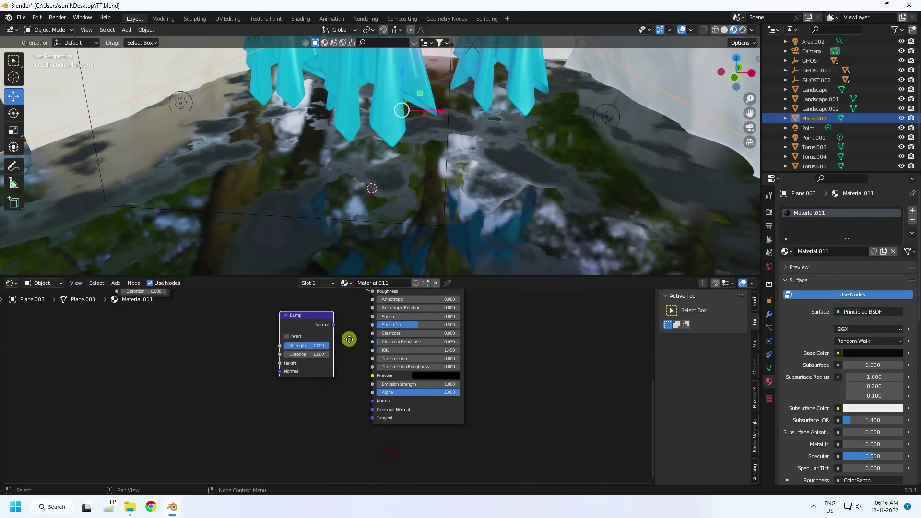
scroll(336, 343, up, 2)
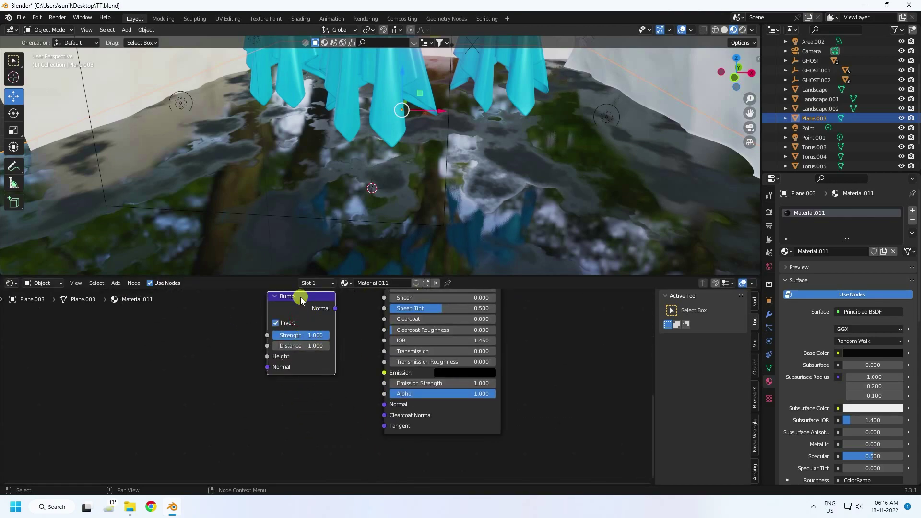
drag(300, 299, 383, 407)
Space out the Noise Texture and ColorRamp nodes, then duplicate the ColorRamp and place the copy beside the Bump node.
middle_drag(273, 354, 316, 382)
scroll(270, 353, down, 2)
middle_drag(270, 352, 290, 410)
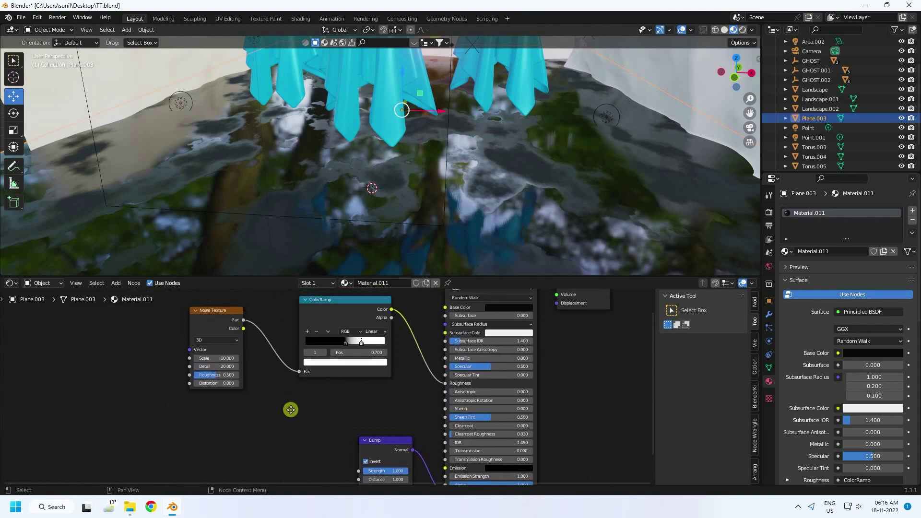
drag(221, 311, 183, 305)
drag(331, 303, 307, 304)
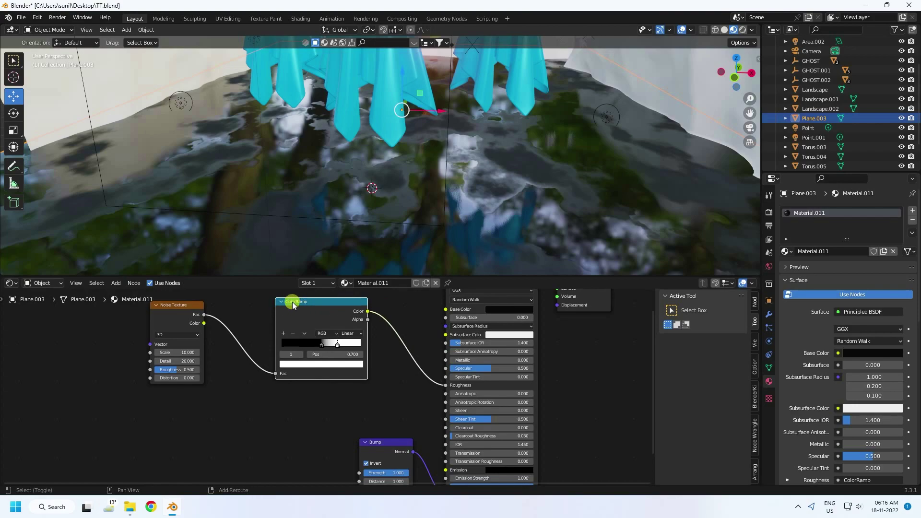
key(shift+d)
click(255, 336)
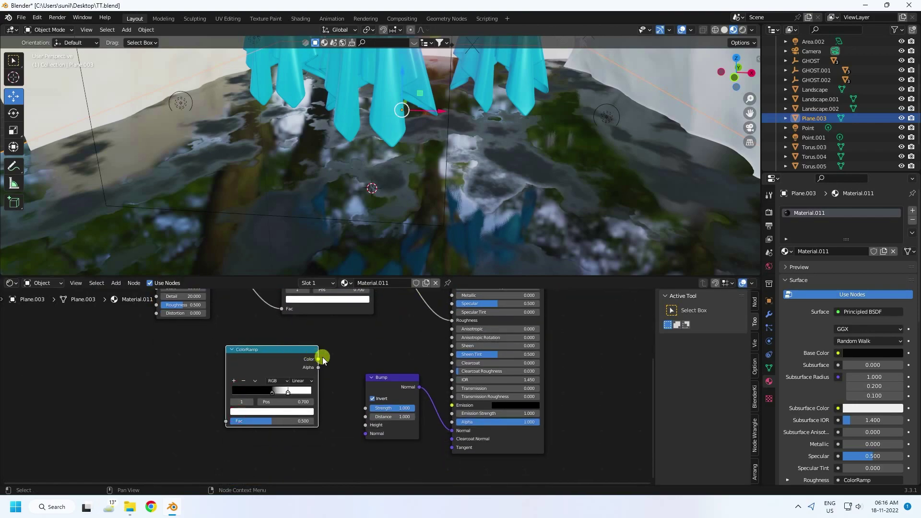
Connect the duplicated ColorRamp's Color to the Bump's Height and feed its Fac input from the Noise Texture.
drag(319, 359, 364, 425)
middle_drag(333, 334, 397, 375)
drag(267, 313, 284, 424)
scroll(223, 323, up, 1)
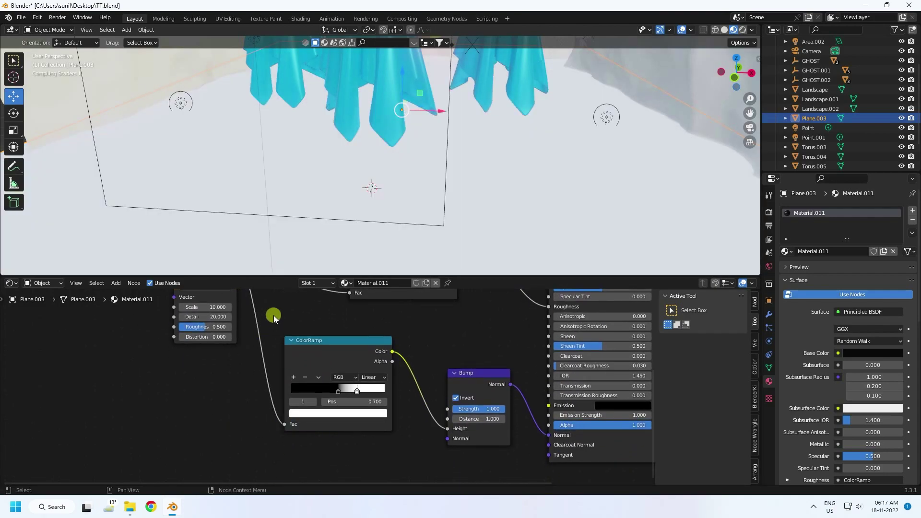
Scale the ground plane by about 1.349 along X so it extends beyond the rock walls, then deselect it.
middle_drag(303, 212, 428, 190)
click(13, 130)
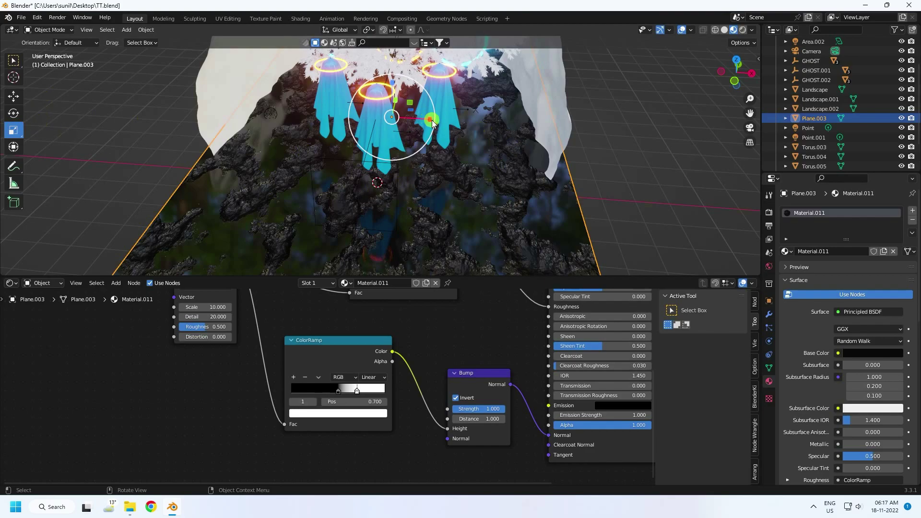
drag(432, 119, 468, 127)
click(14, 96)
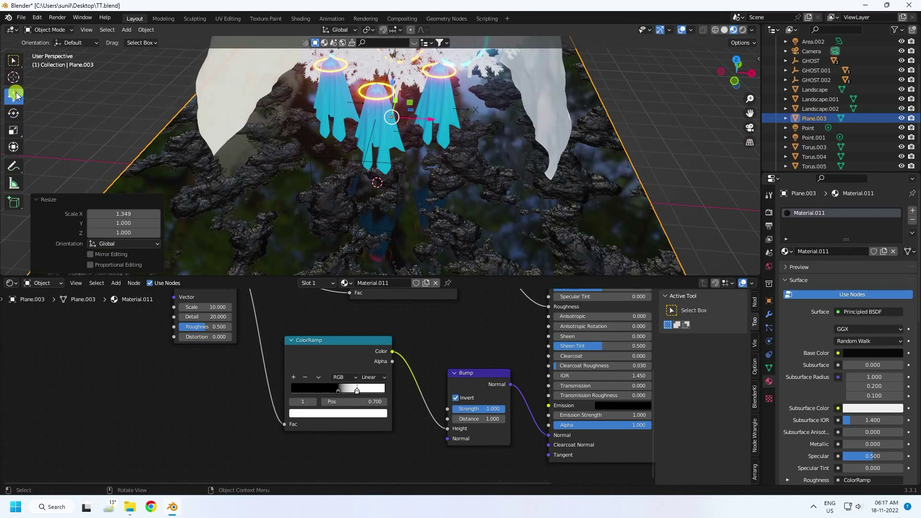
click(116, 133)
Return to the camera view, turn the node editor back into a thin Timeline and show the scene in Rendered shading.
key(KP_0)
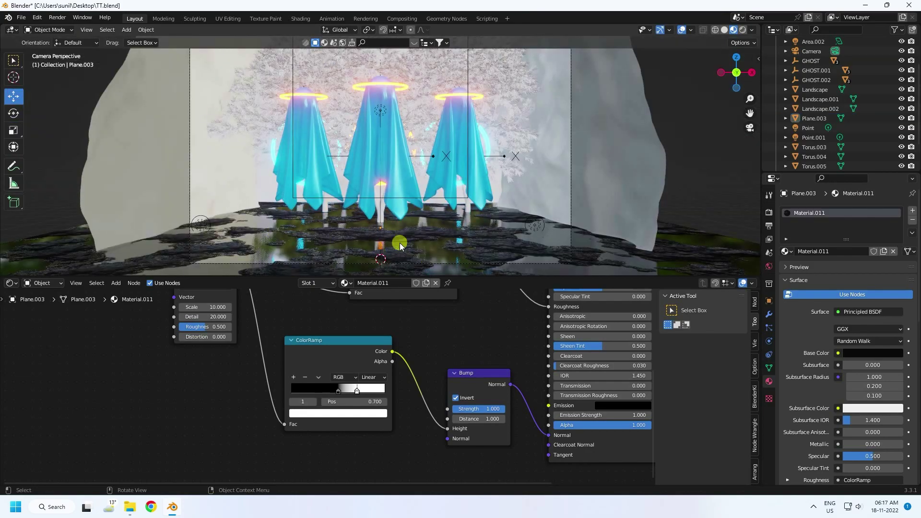
click(10, 284)
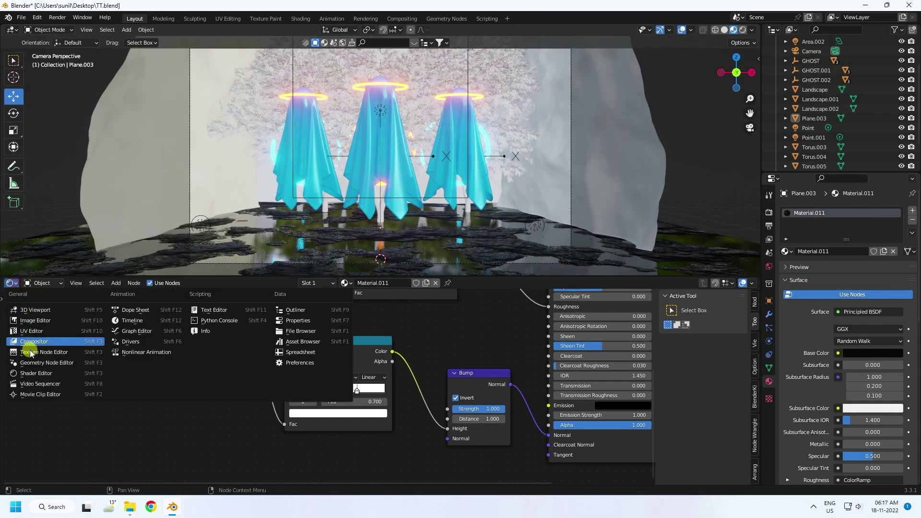
click(144, 321)
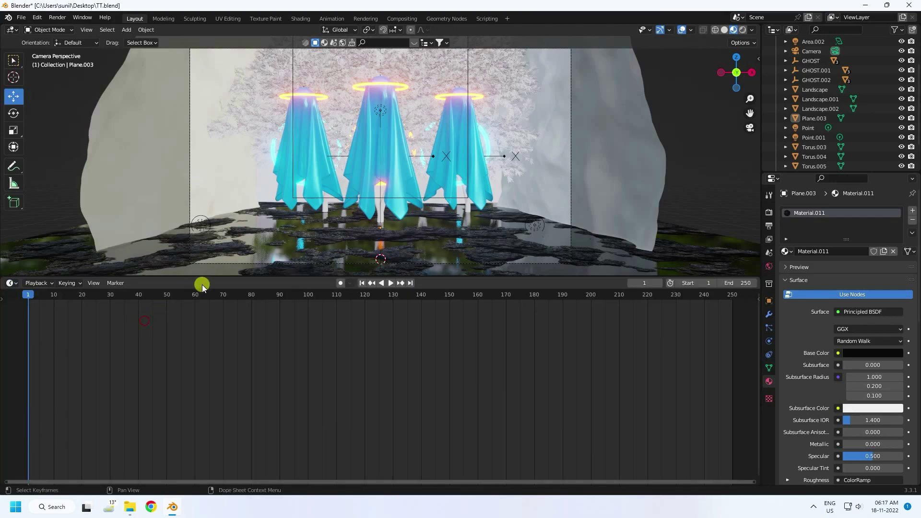
drag(197, 277, 192, 475)
click(743, 30)
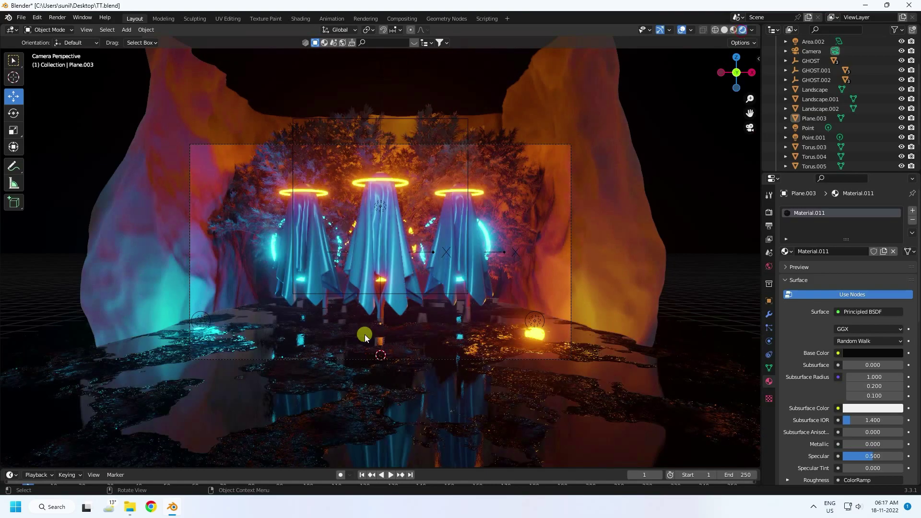
Move the blue point light about 0.62 m along X towards the ghosts and set its radius to 0.4 m.
scroll(364, 335, up, 1)
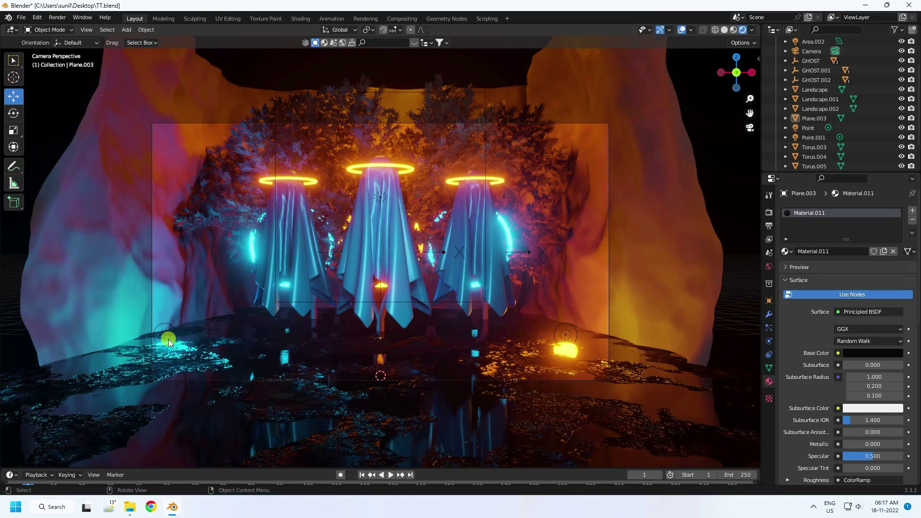
click(167, 342)
scroll(444, 353, up, 1)
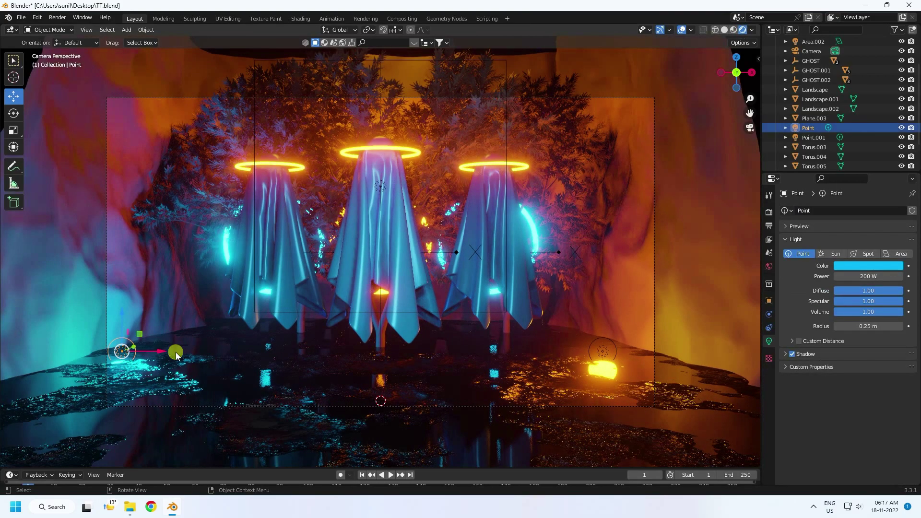
drag(154, 350, 188, 354)
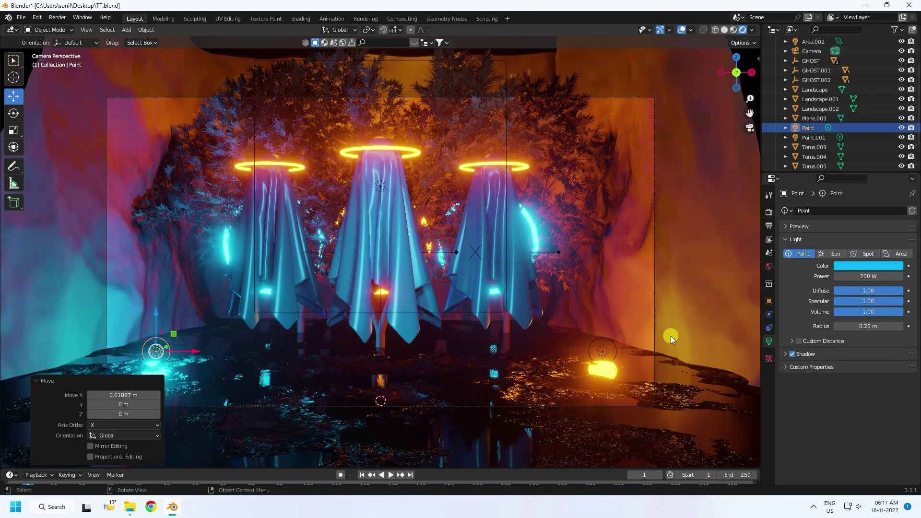
click(855, 326)
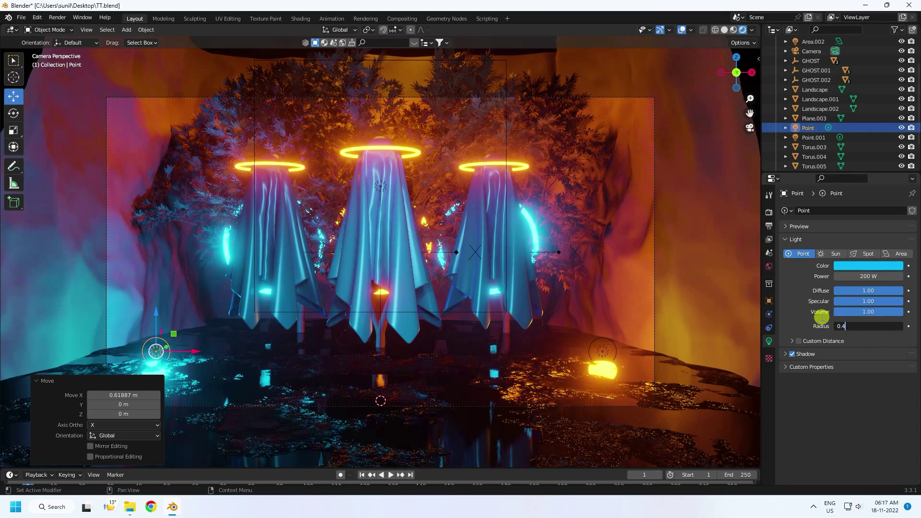
text(0.4)
key(Return)
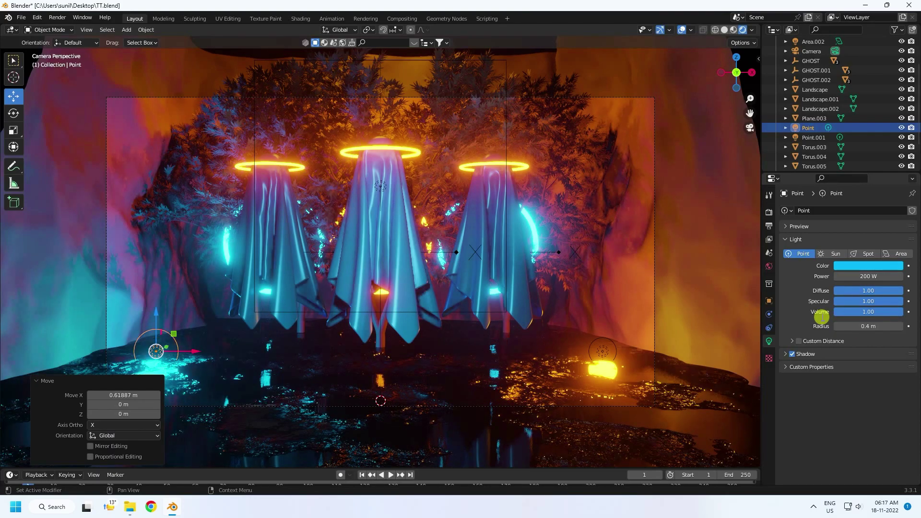
Set the orange point light's radius to 0.4 m.
click(609, 348)
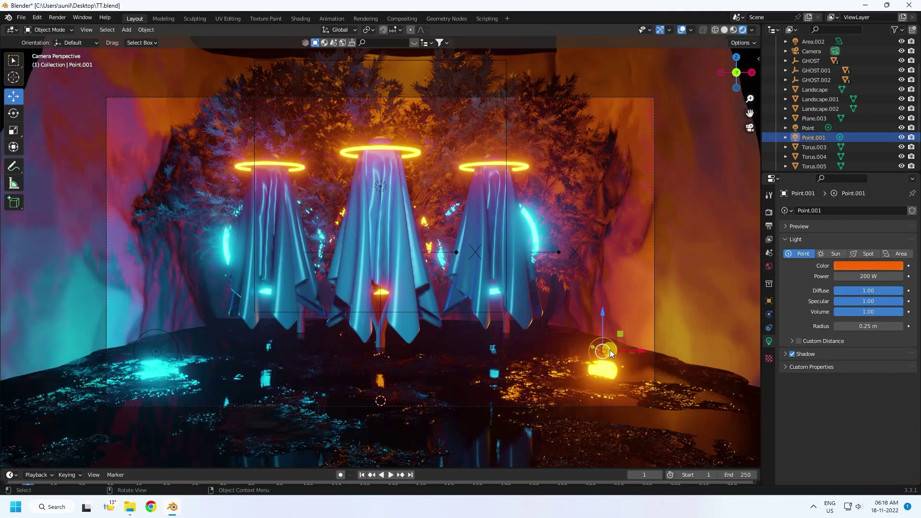
click(870, 326)
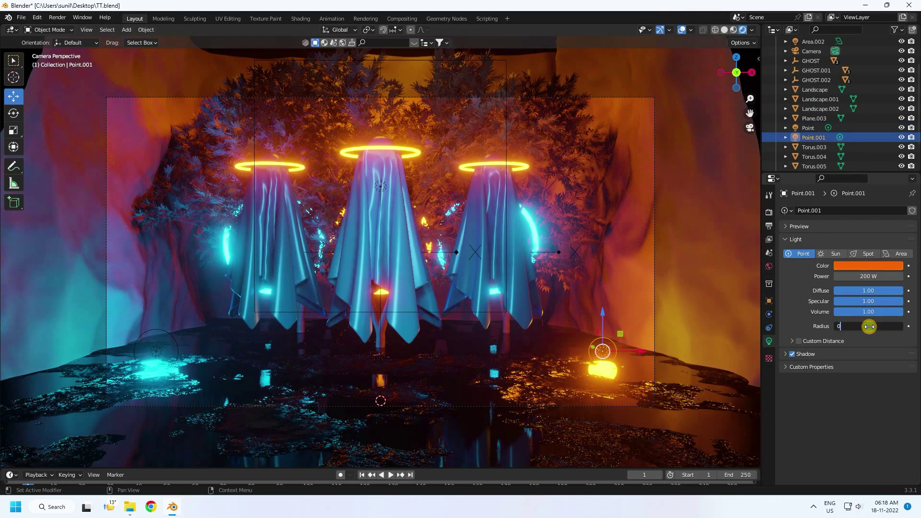
text(0.4)
key(Return)
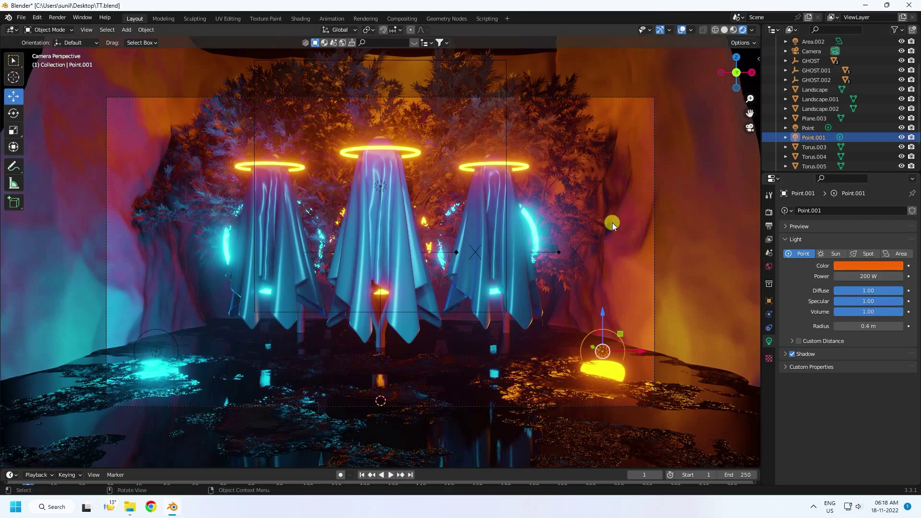
Show the scene in Solid shading and save the file.
click(725, 30)
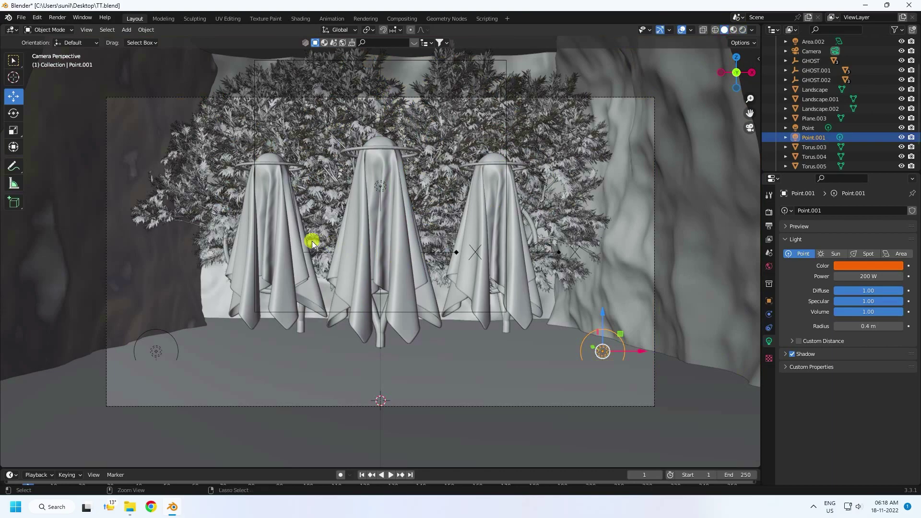
key(ctrl+s)
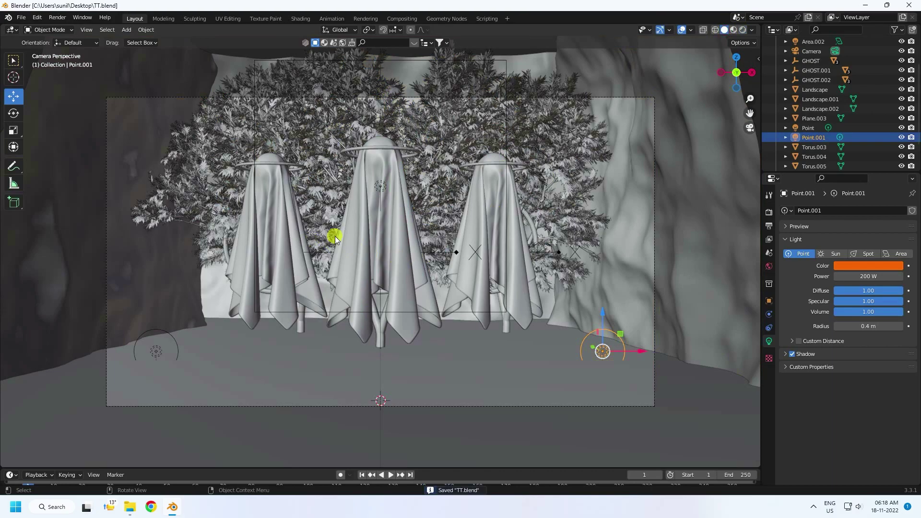
Switch the BlenderKit asset search to materials and search for "lava".
click(325, 44)
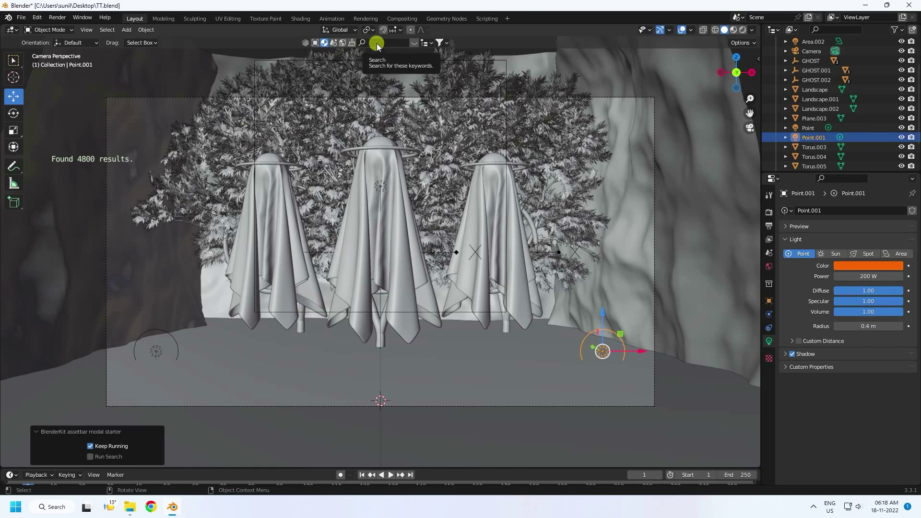
click(324, 43)
click(381, 43)
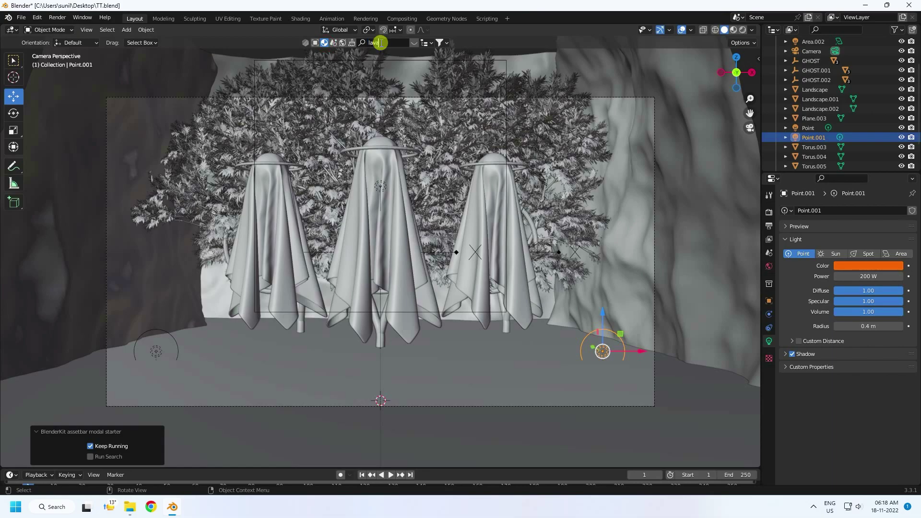
key(Return)
Browse the lava materials and apply Procedural Lava Rock to the rock wall on the blue light's side.
mouse_move(117, 118)
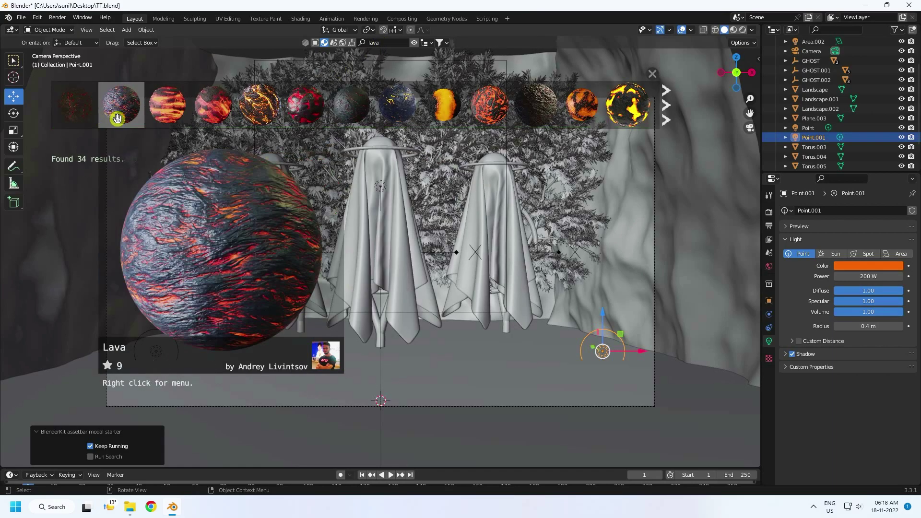
mouse_move(620, 111)
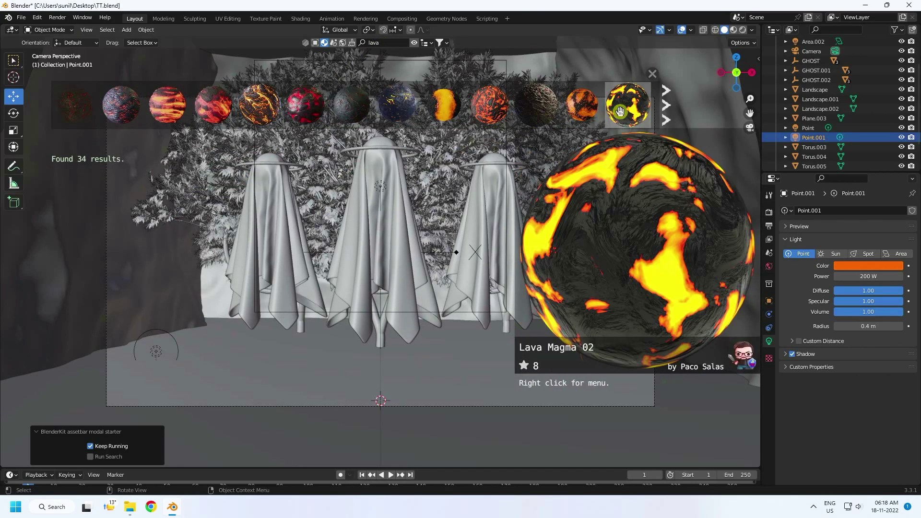
mouse_move(475, 124)
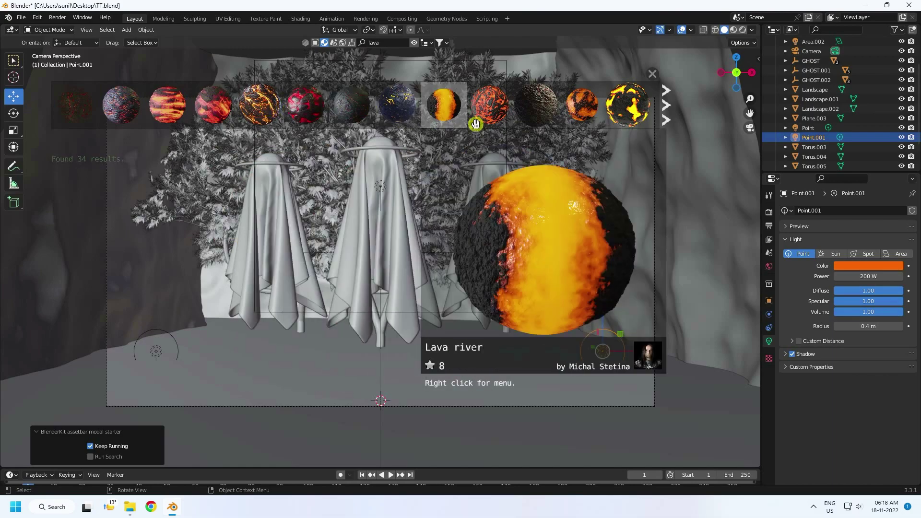
click(665, 106)
mouse_move(74, 114)
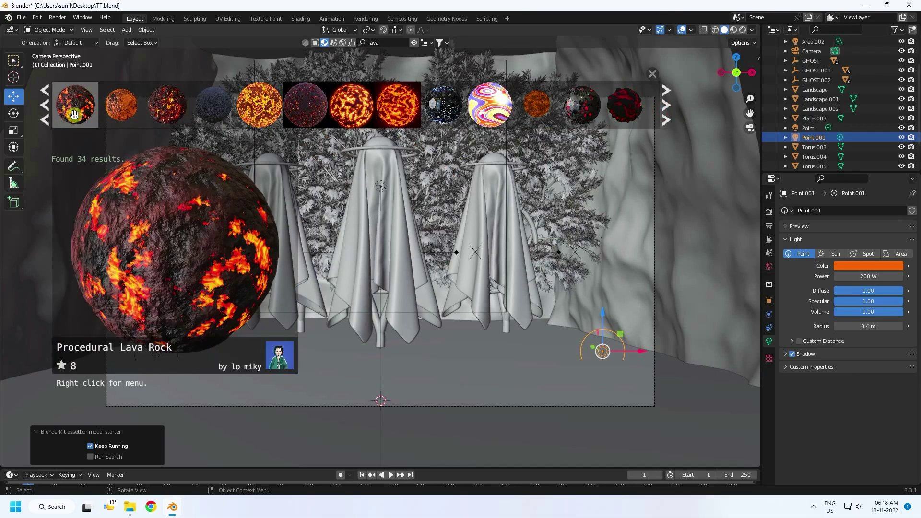
drag(76, 110, 122, 253)
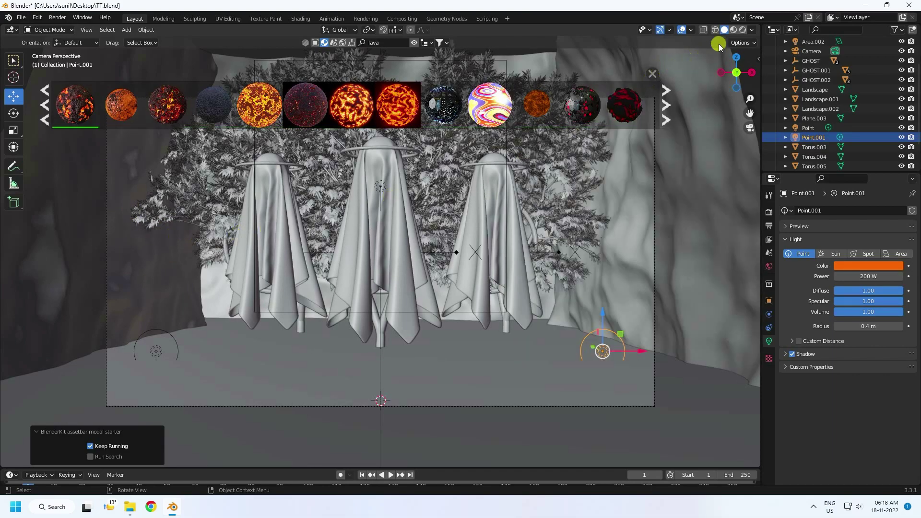
Show the scene in Material Preview, examine the lava rock wall from several angles and return to the camera view.
click(733, 30)
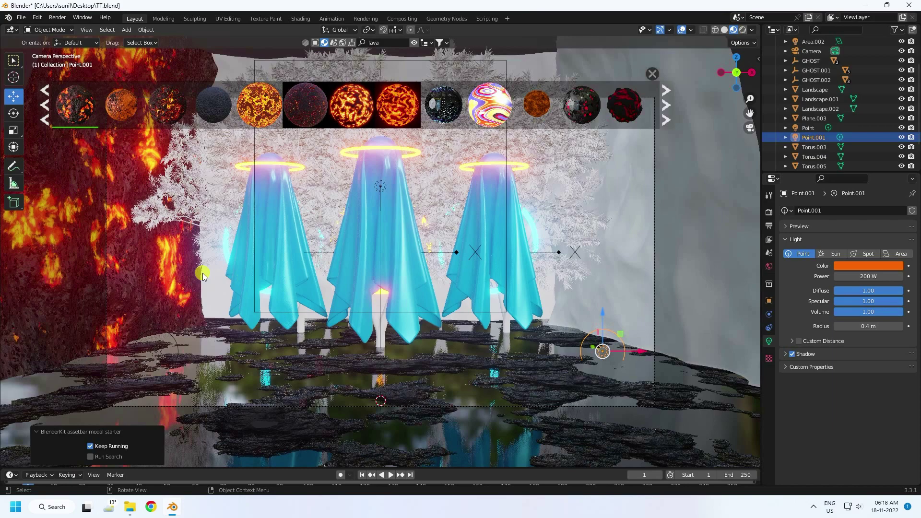
mouse_move(257, 255)
middle_down()
mouse_move(281, 264)
mouse_move(191, 255)
mouse_move(251, 257)
middle_up()
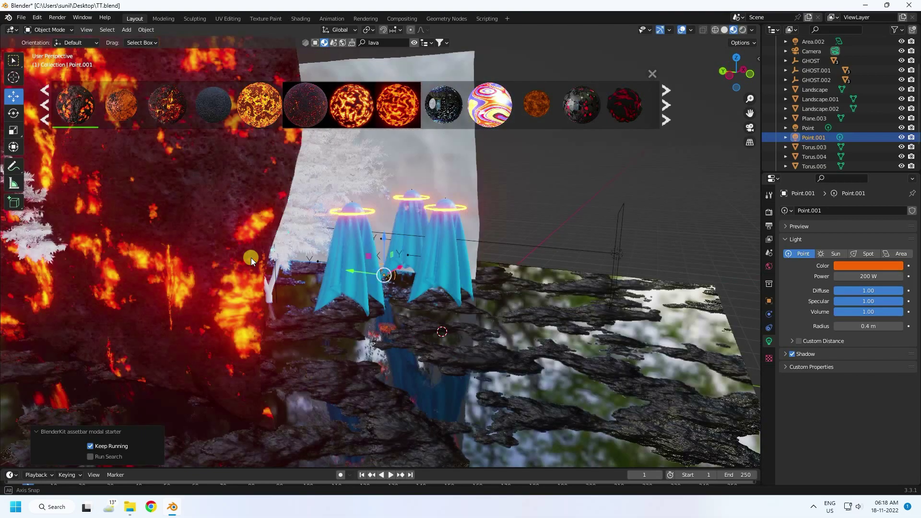
middle_drag(251, 258, 228, 272)
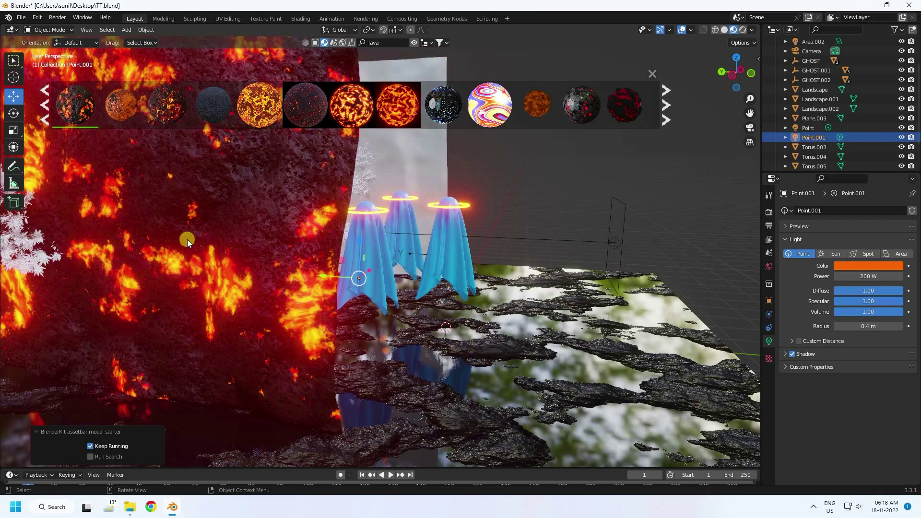
middle_drag(187, 240, 220, 223)
scroll(406, 246, left, 2)
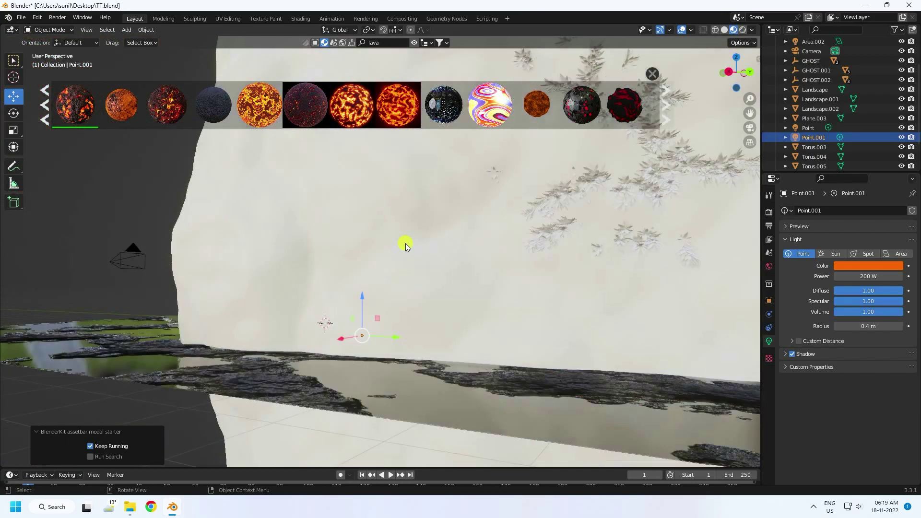
key(KP_0)
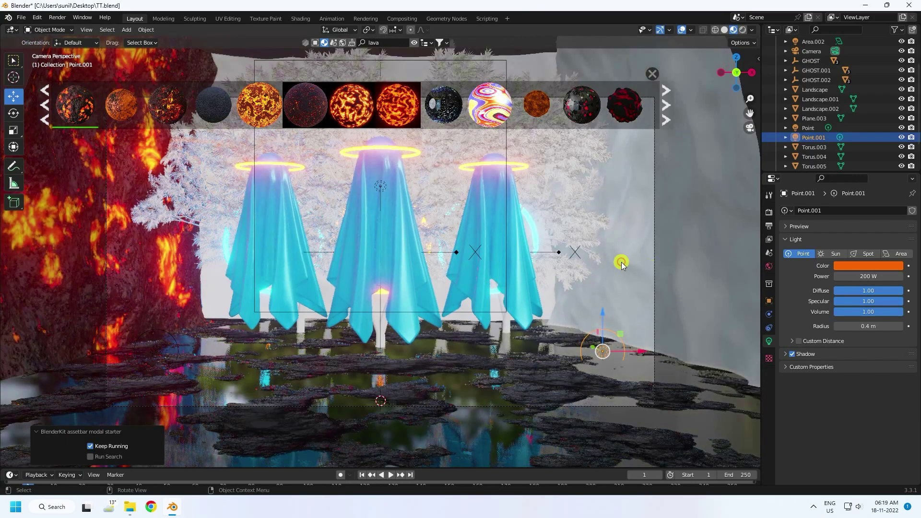
Assign the existing Procedural Lava Rock material to the rock wall beside the orange light and to the back wall.
click(624, 267)
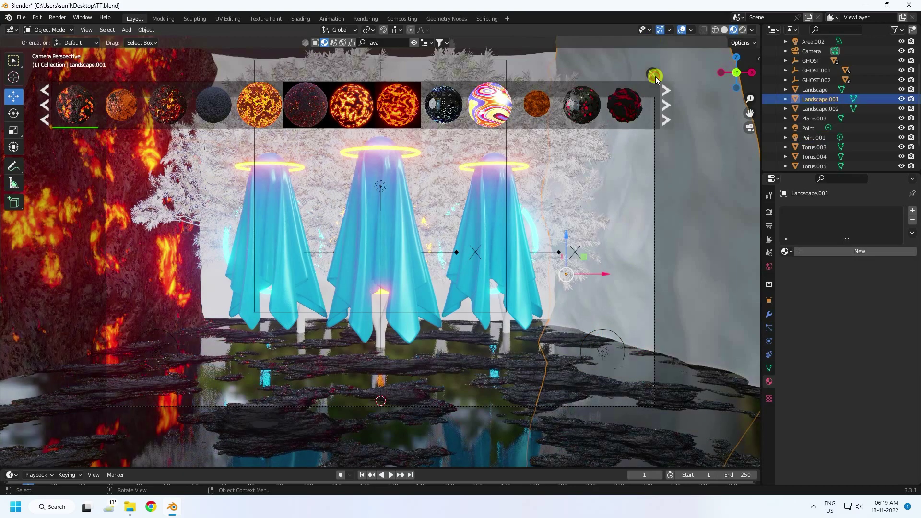
click(788, 251)
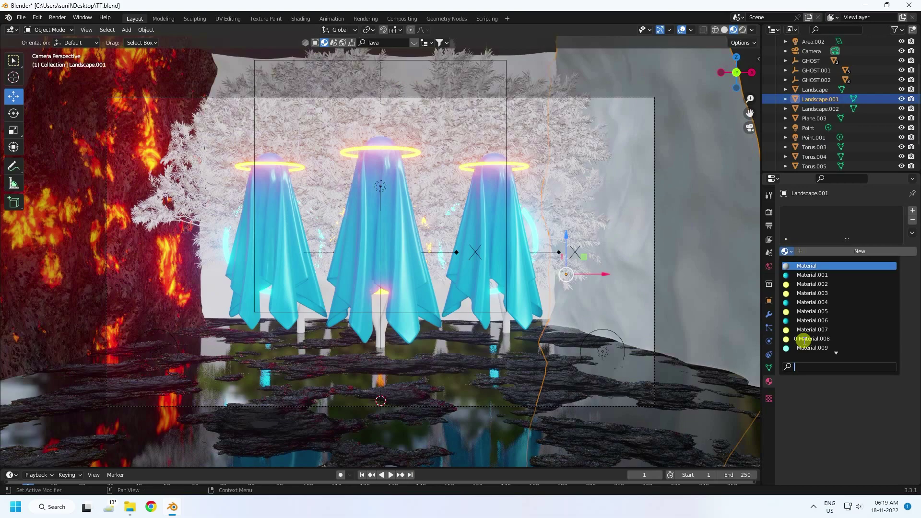
scroll(805, 340, down, 3)
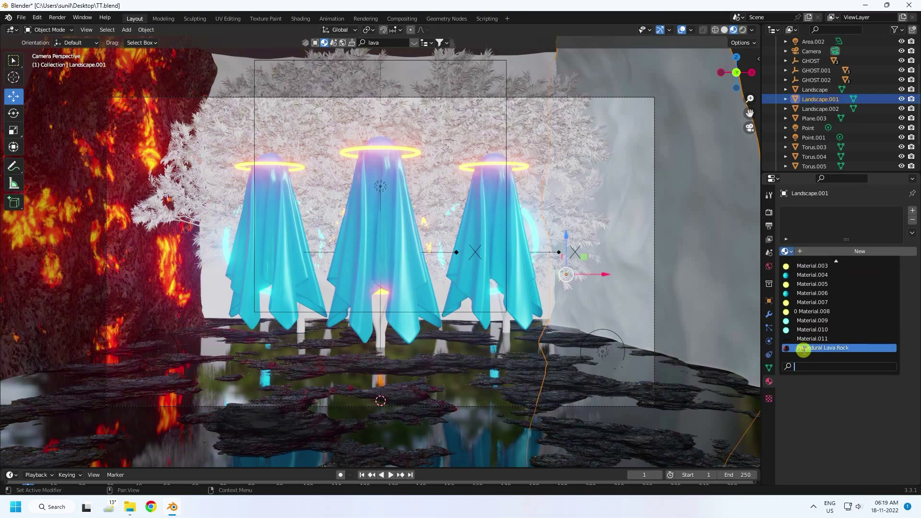
click(804, 348)
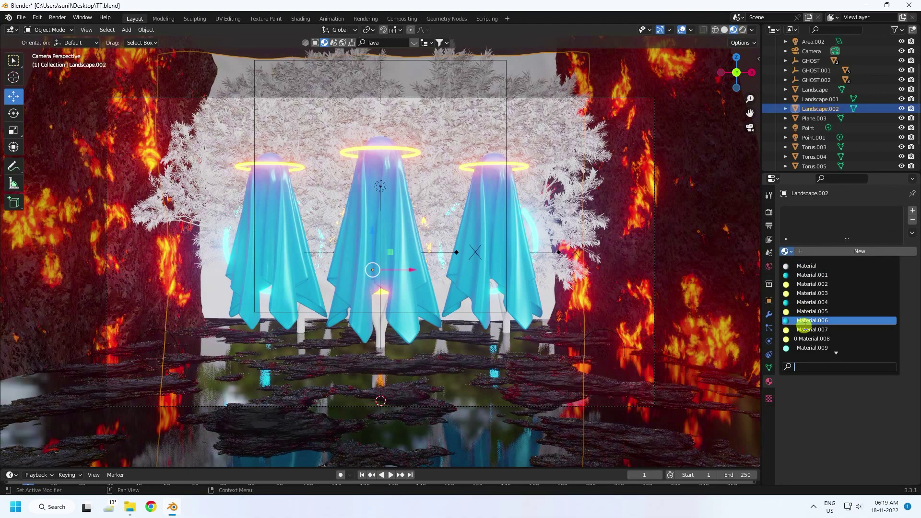
click(805, 347)
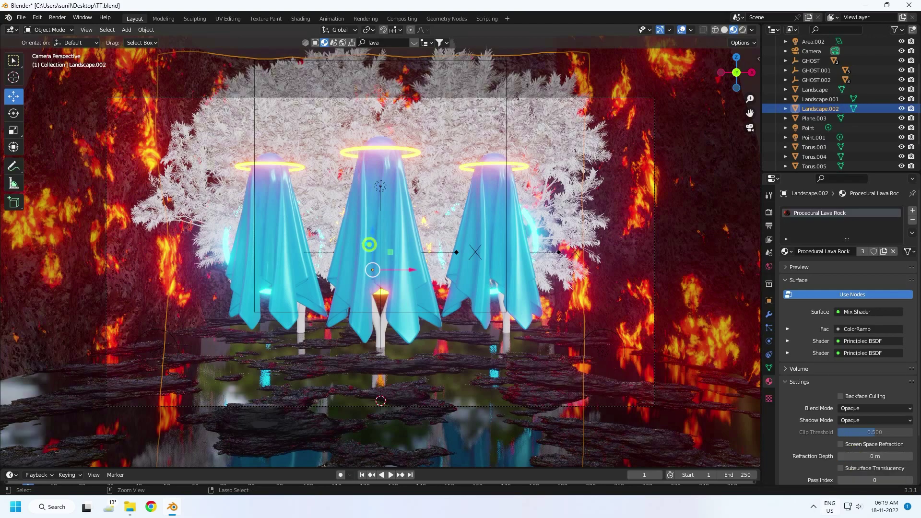
Save the file and show the scene in Rendered shading.
key(ctrl+s)
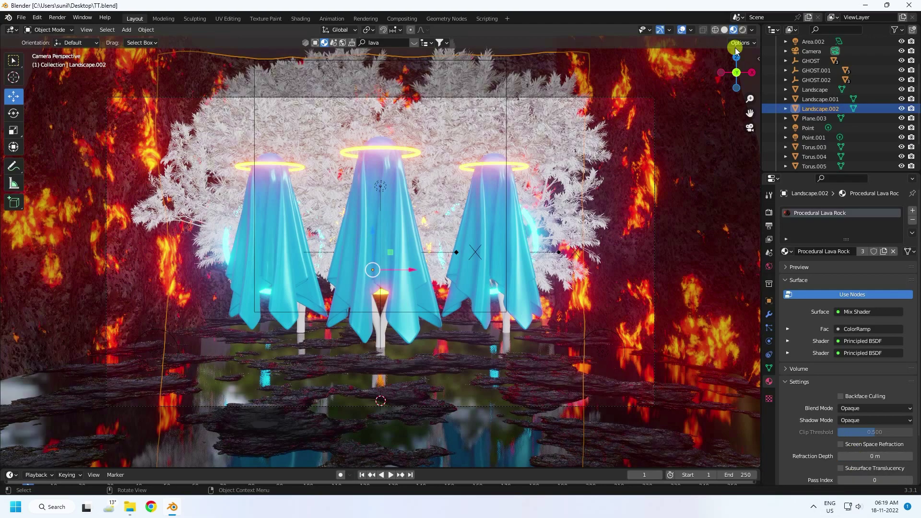
key(ctrl+s)
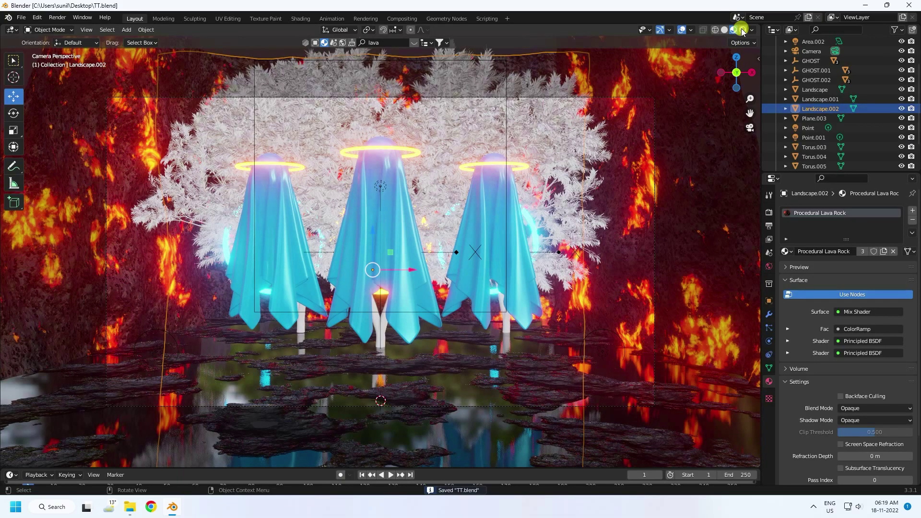
click(743, 30)
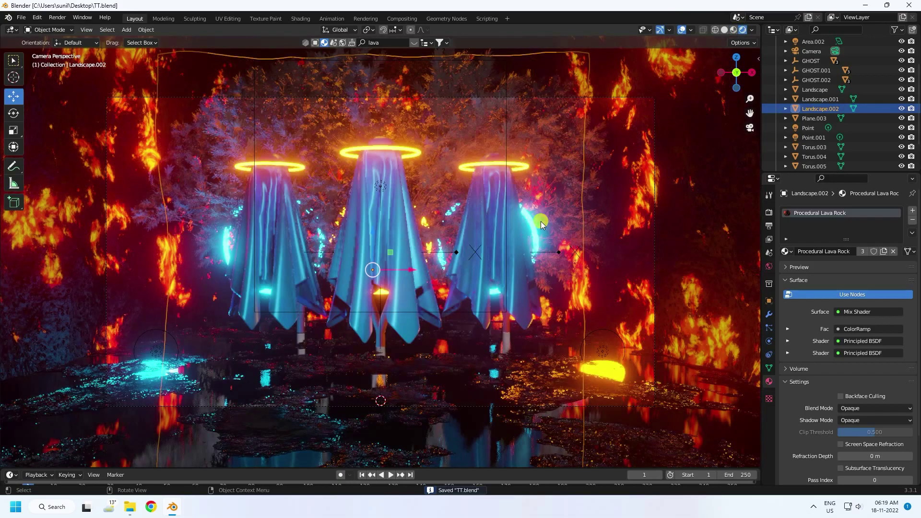